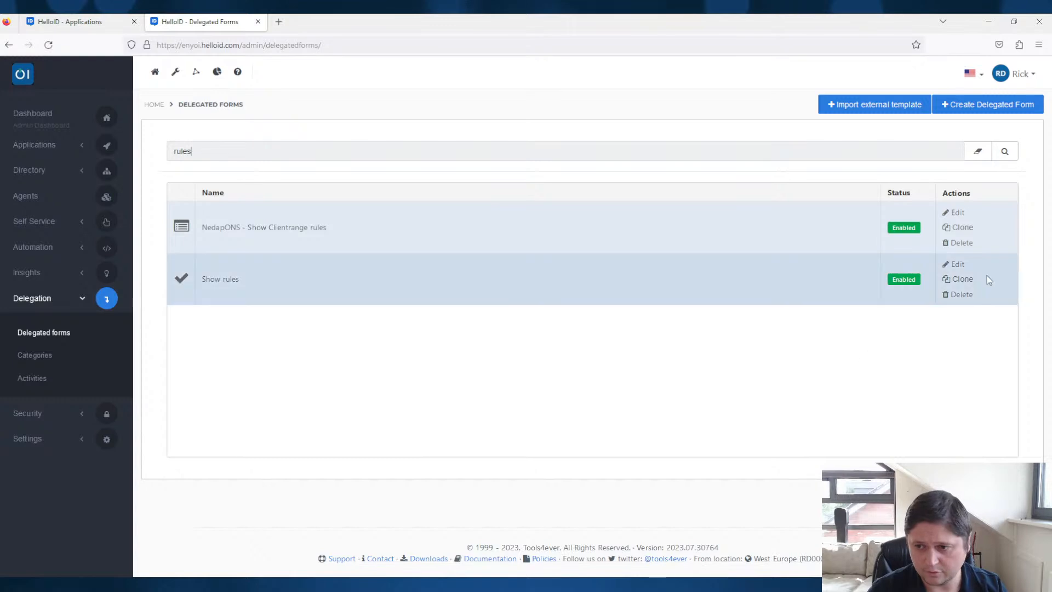
# - Open the Show rules delegated form for editing and fill its empty task with the default script
pyautogui.click(954, 265)
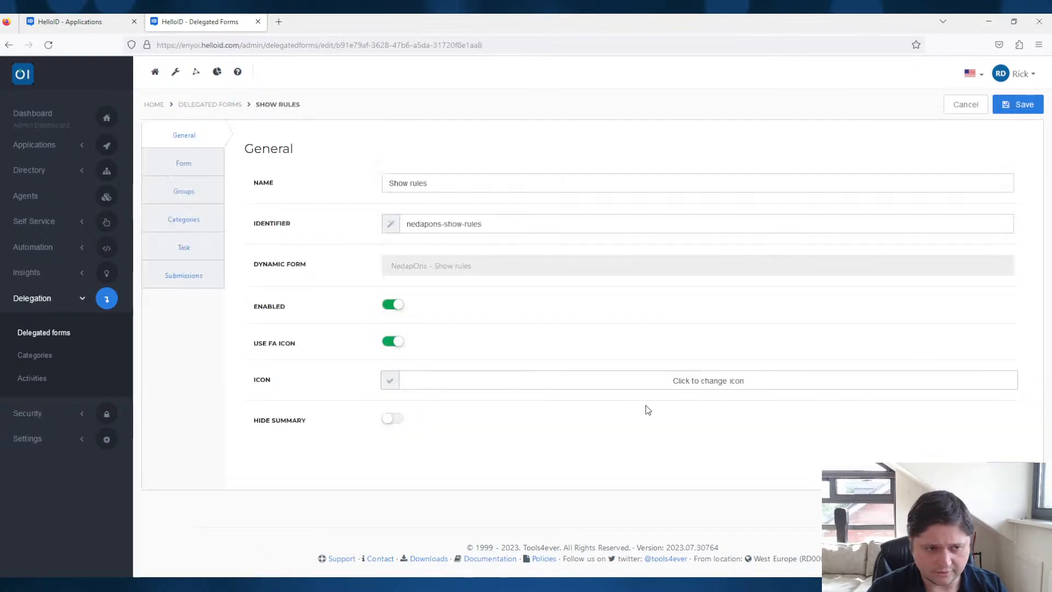
pyautogui.click(179, 252)
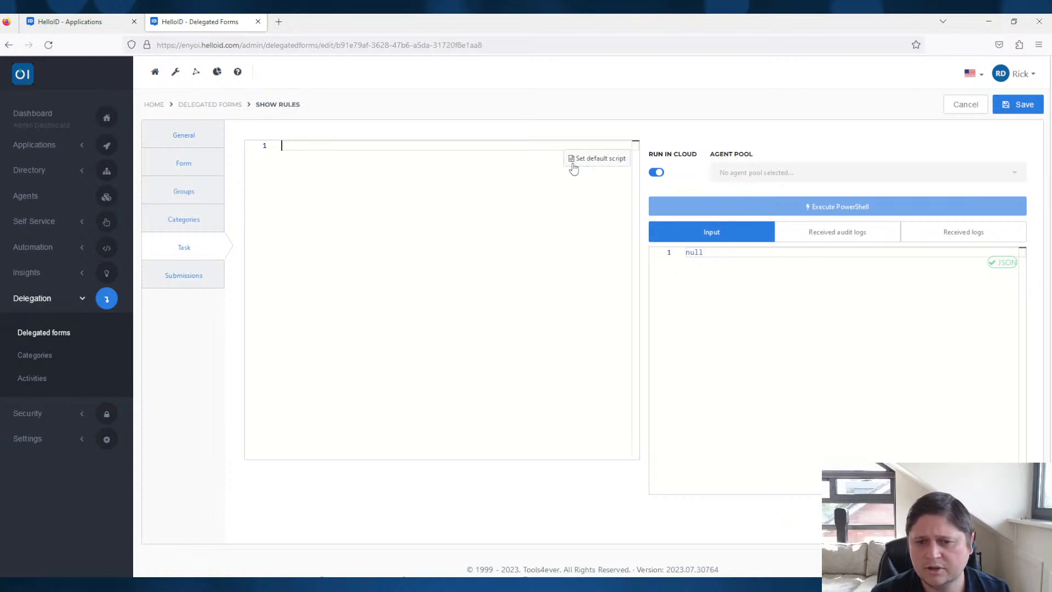
pyautogui.click(608, 163)
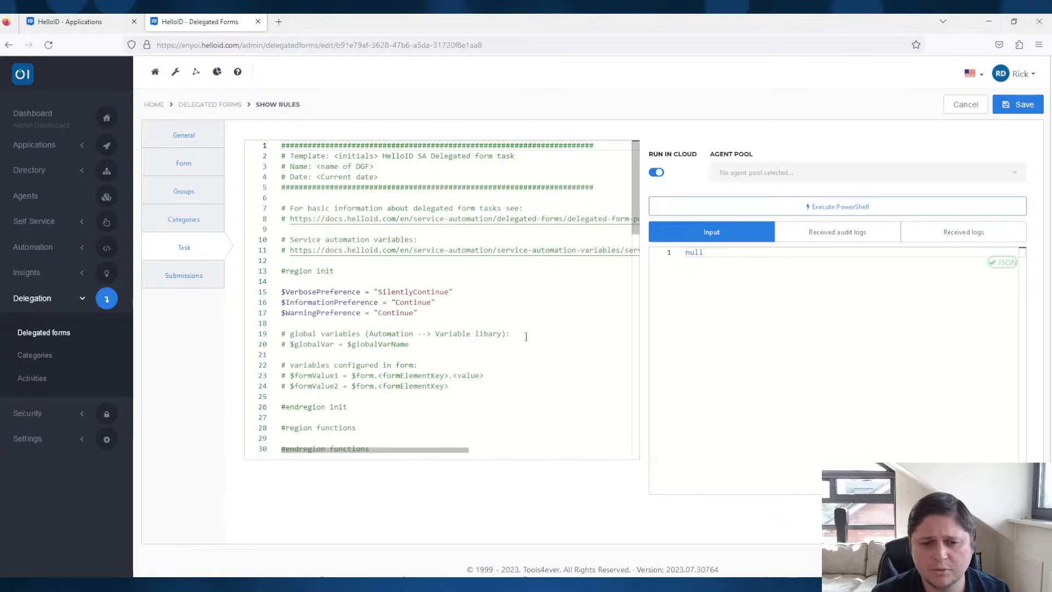
# - Examine the init region of the default script, including its global variable and form variable comments
pyautogui.scroll(-10, 526, 340)
pyautogui.scroll(10, 527, 340)
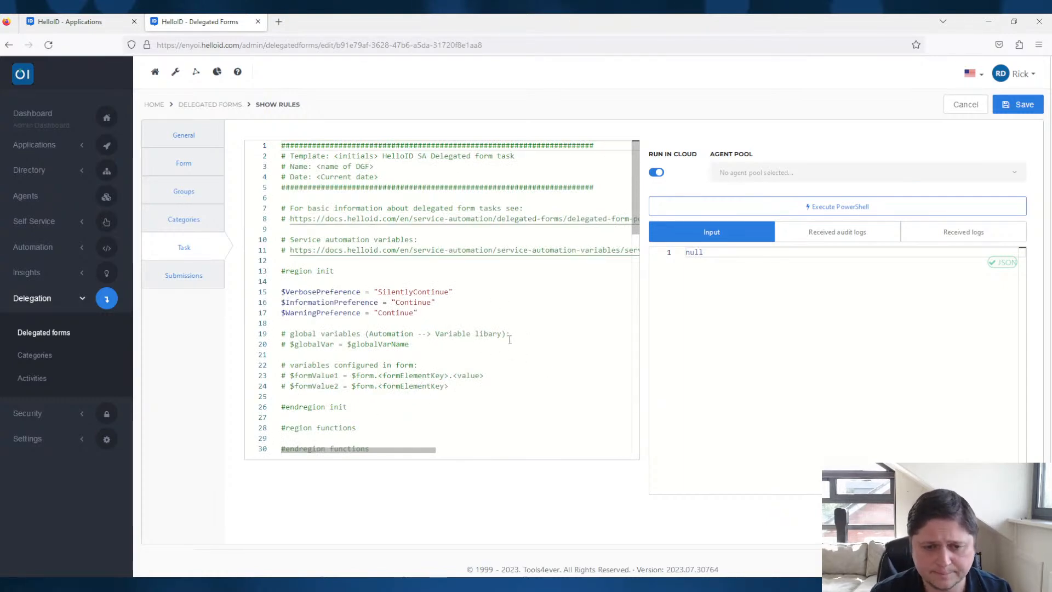
pyautogui.moveTo(417, 348); pyautogui.dragTo(335, 348)
pyautogui.click(400, 379)
pyautogui.click(474, 427)
pyautogui.scroll(-3, 416, 350)
pyautogui.moveTo(449, 222); pyautogui.dragTo(384, 200)
pyautogui.click(454, 234)
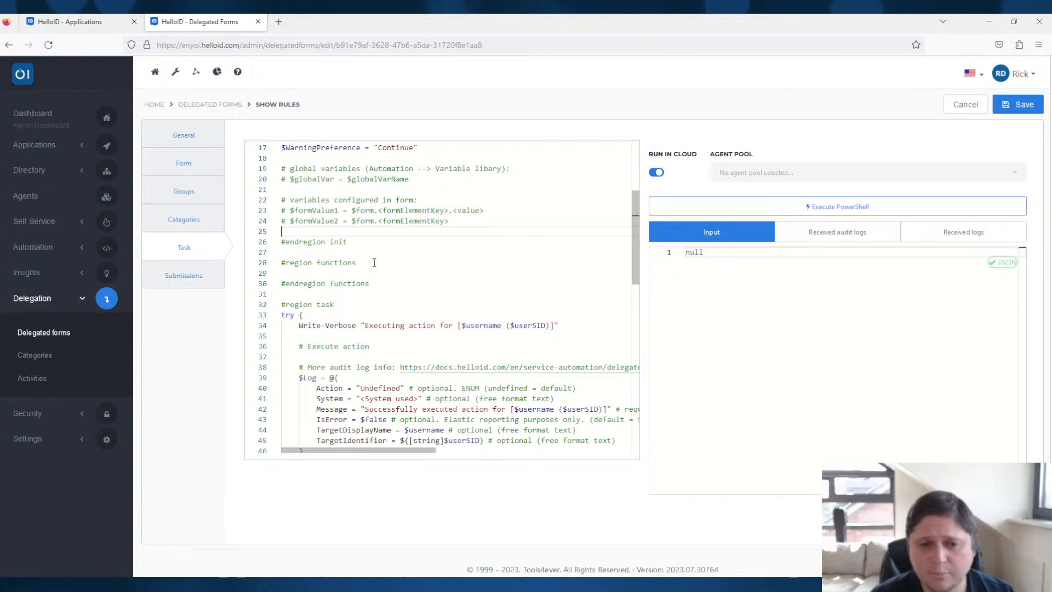
# - Review the try and catch blocks of the task script, focusing on the Write-Information audit log lines
pyautogui.scroll(-5, 397, 264)
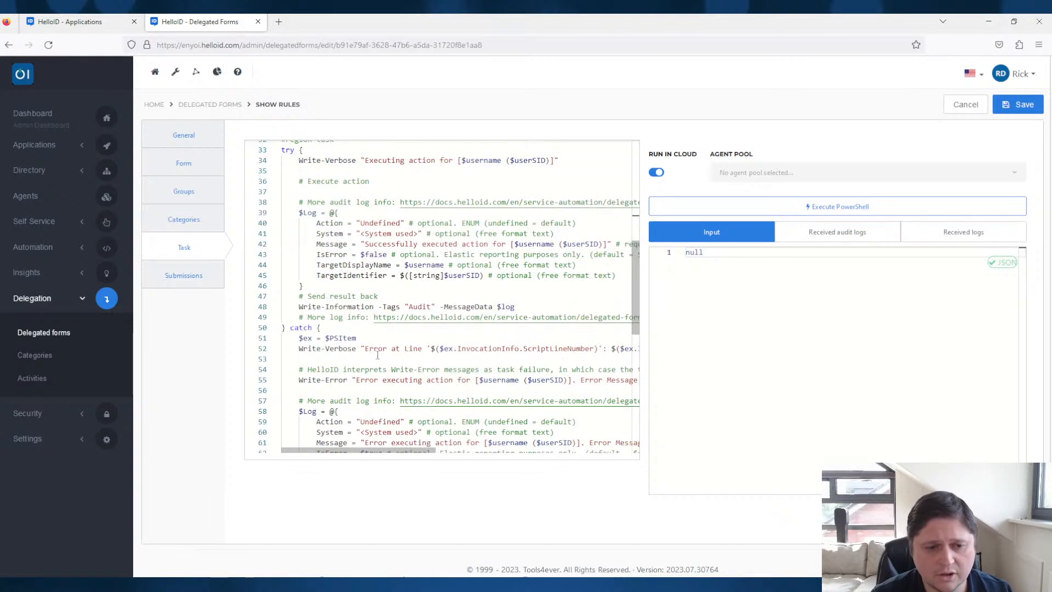
pyautogui.click(351, 306)
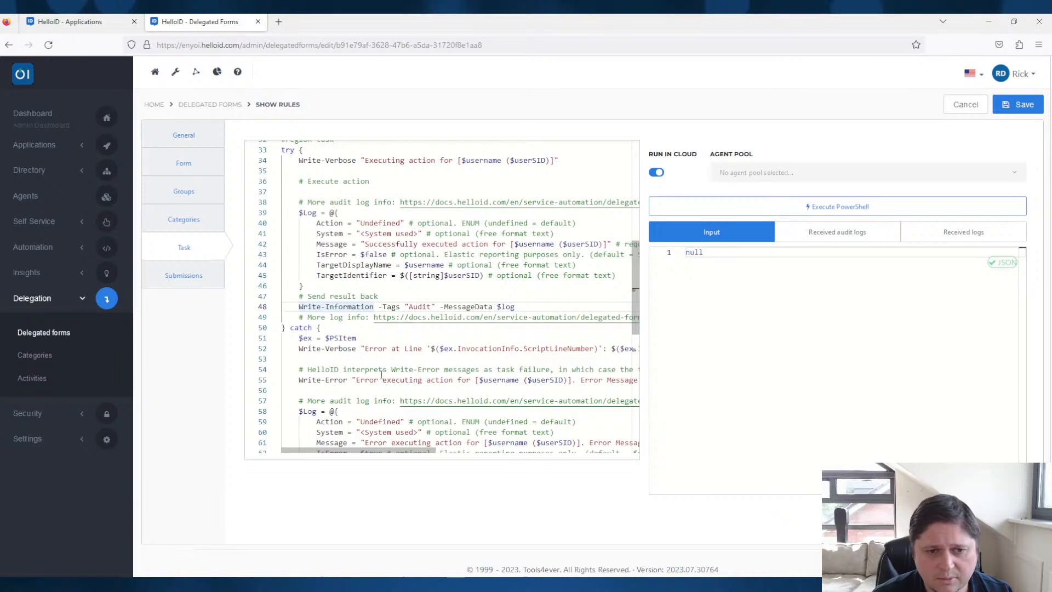
pyautogui.scroll(-3, 453, 370)
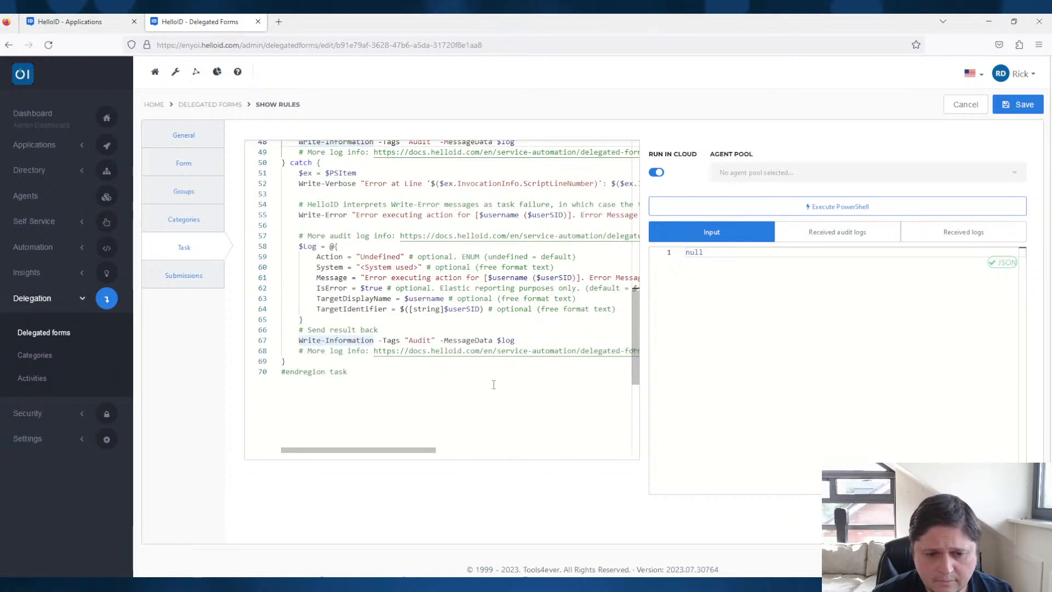
pyautogui.moveTo(515, 339); pyautogui.dragTo(303, 340)
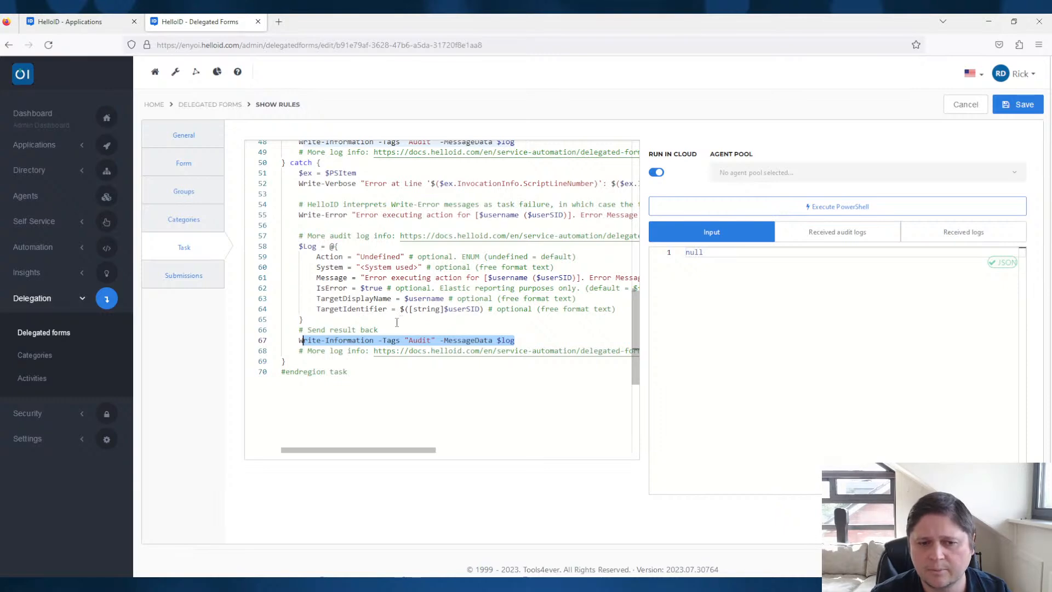
pyautogui.scroll(10, 412, 304)
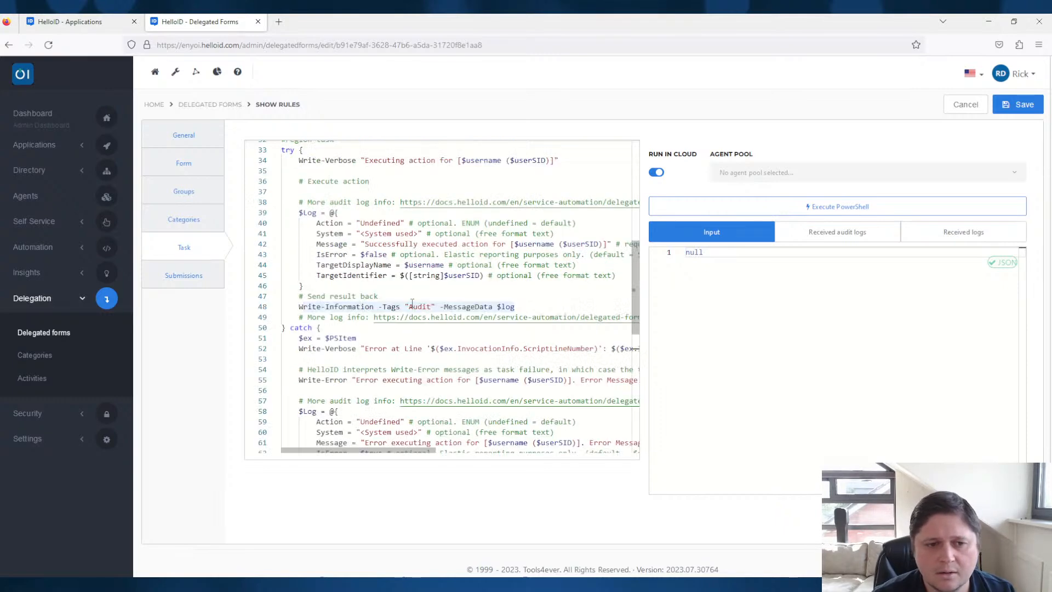
pyautogui.scroll(5, 401, 339)
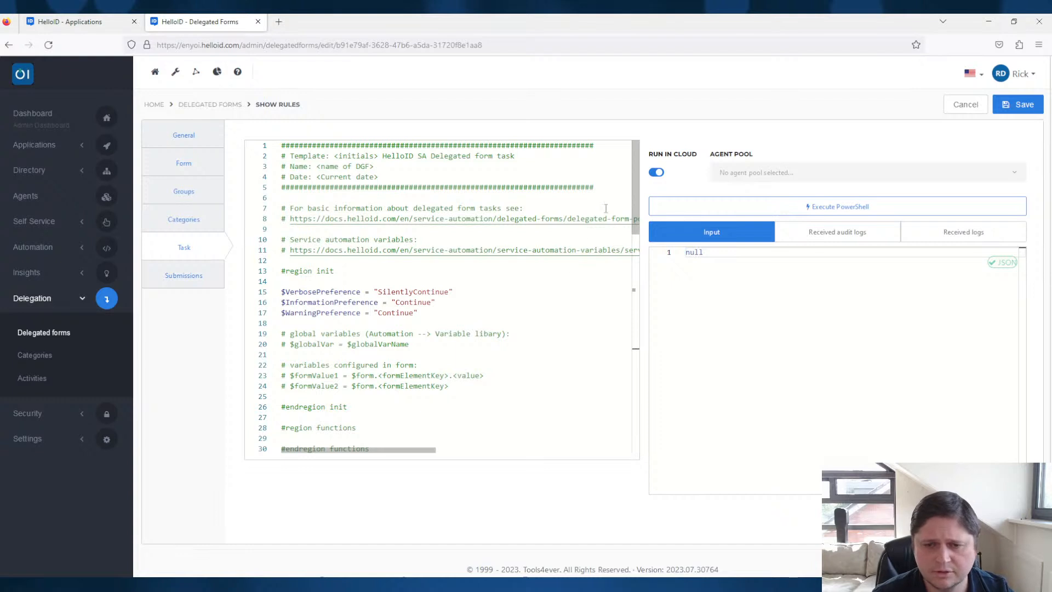
# - Clear the whole task script and insert the default script again
pyautogui.click(459, 327)
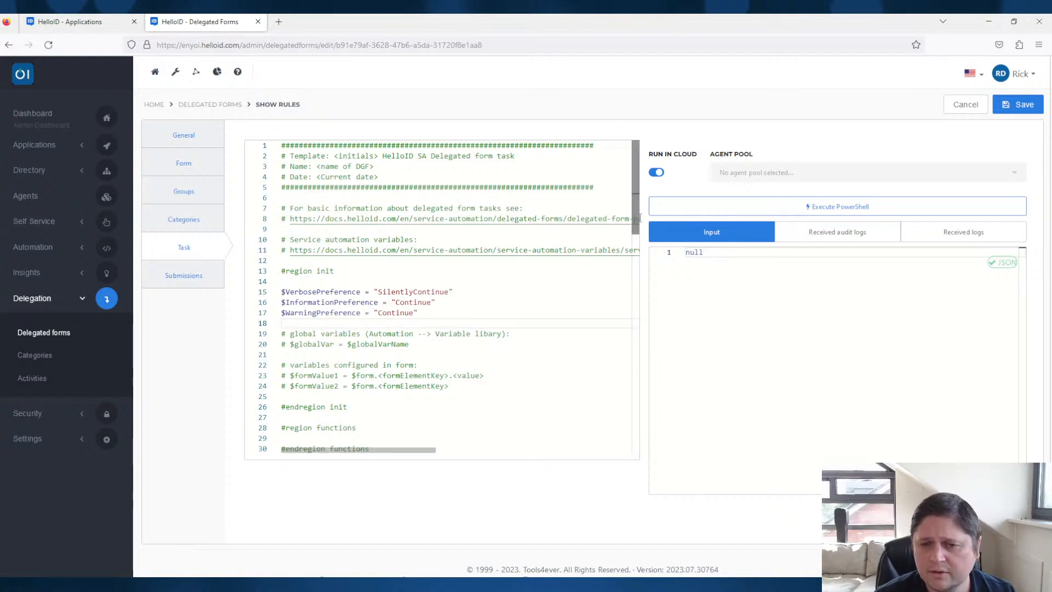
pyautogui.click(557, 283)
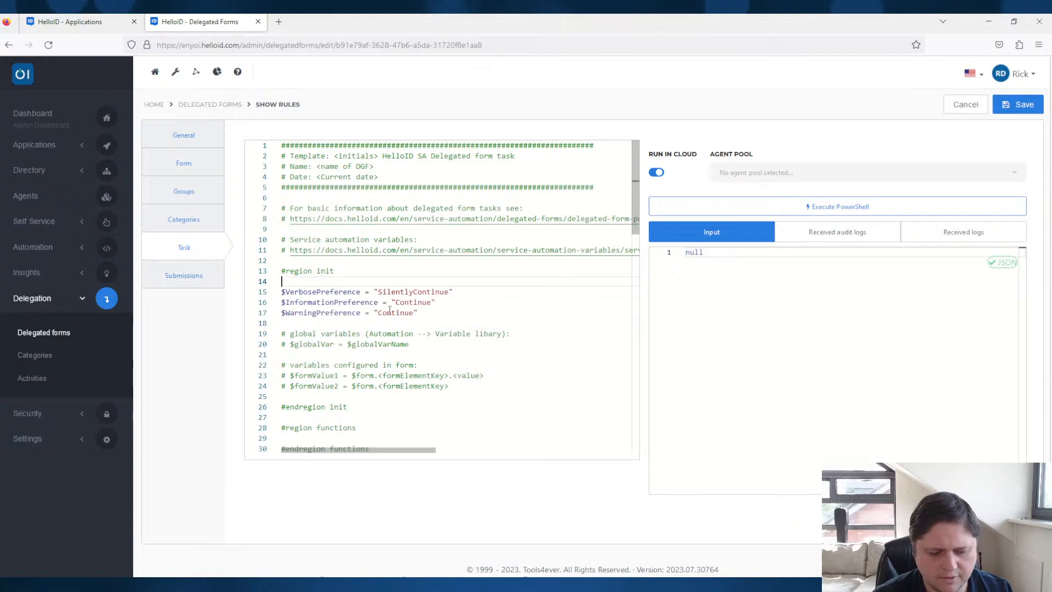
pyautogui.hotkey('ctrl', 'a')
pyautogui.press('Delete')
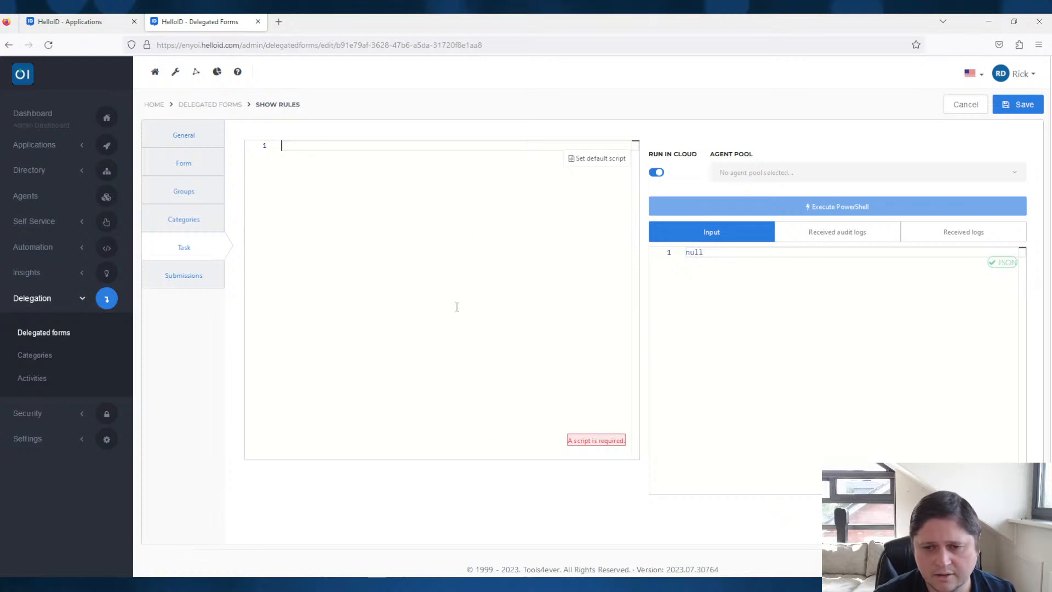
pyautogui.click(603, 157)
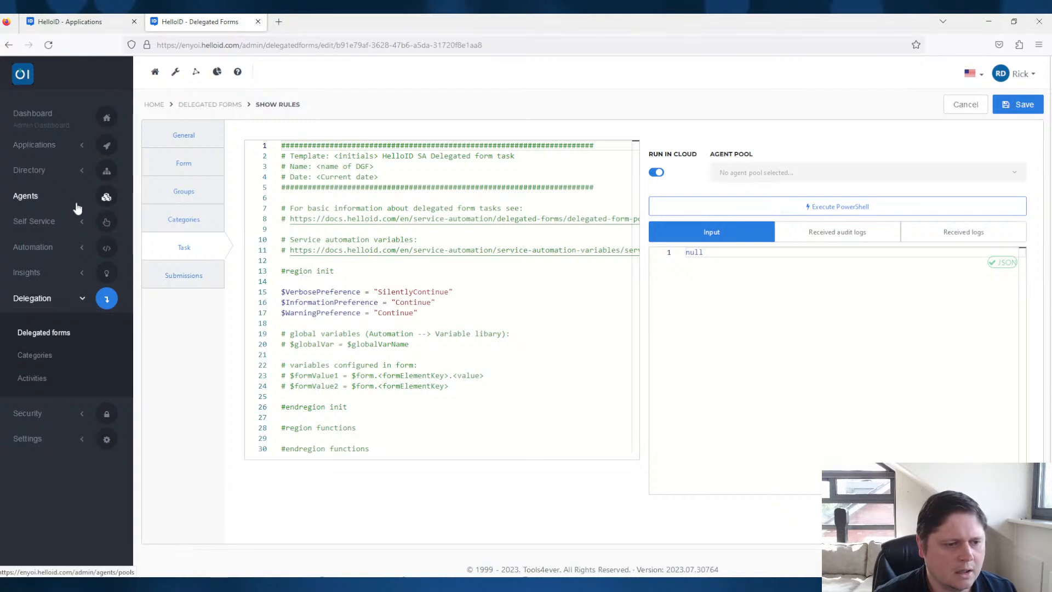
# - Open the Adobe Photoshop self service product for editing and show its new-style actions
pyautogui.click(47, 224)
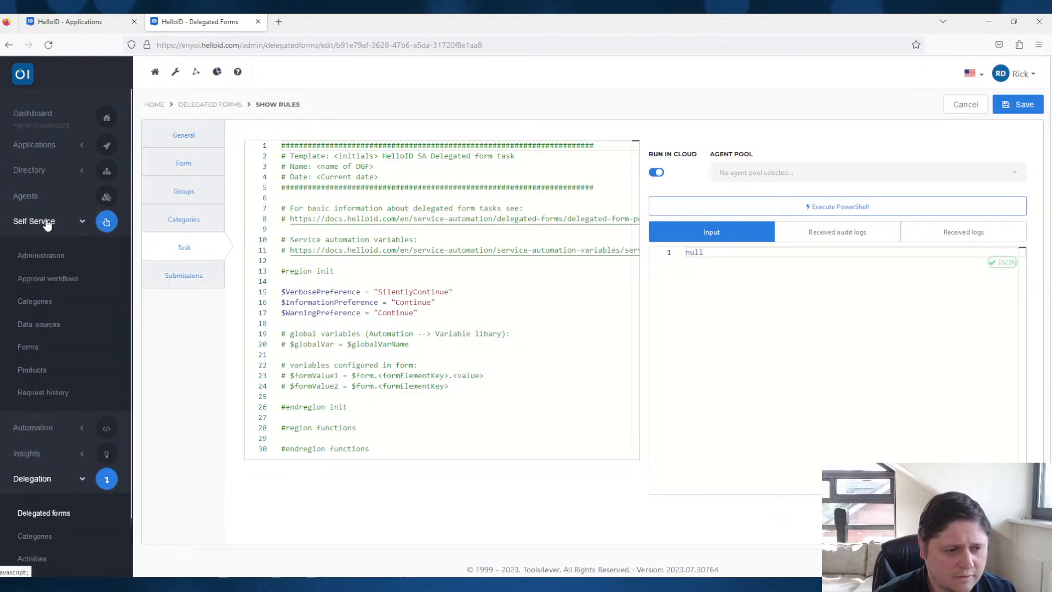
pyautogui.click(33, 371)
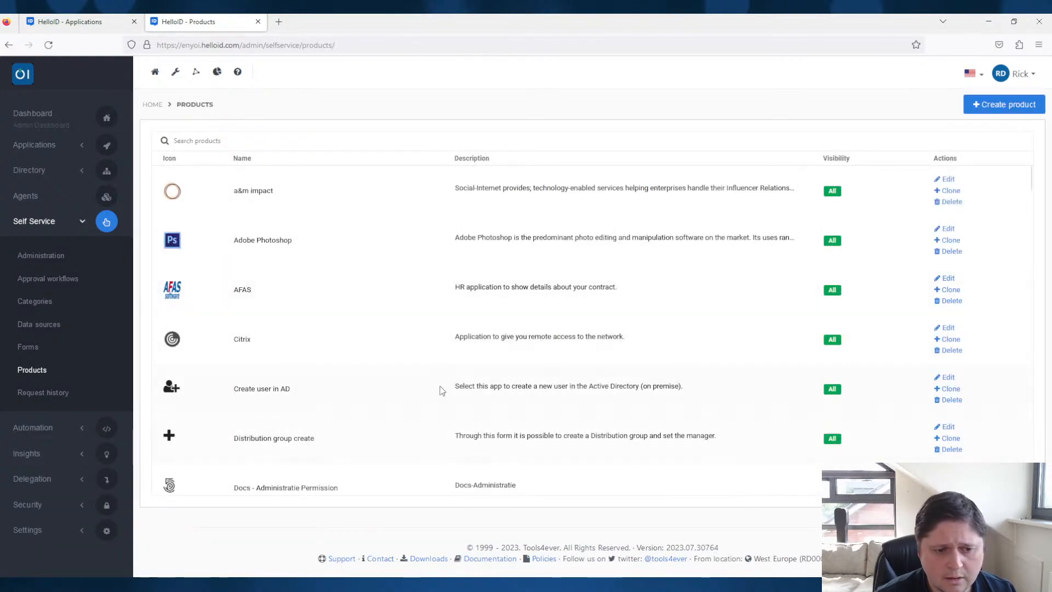
pyautogui.click(948, 229)
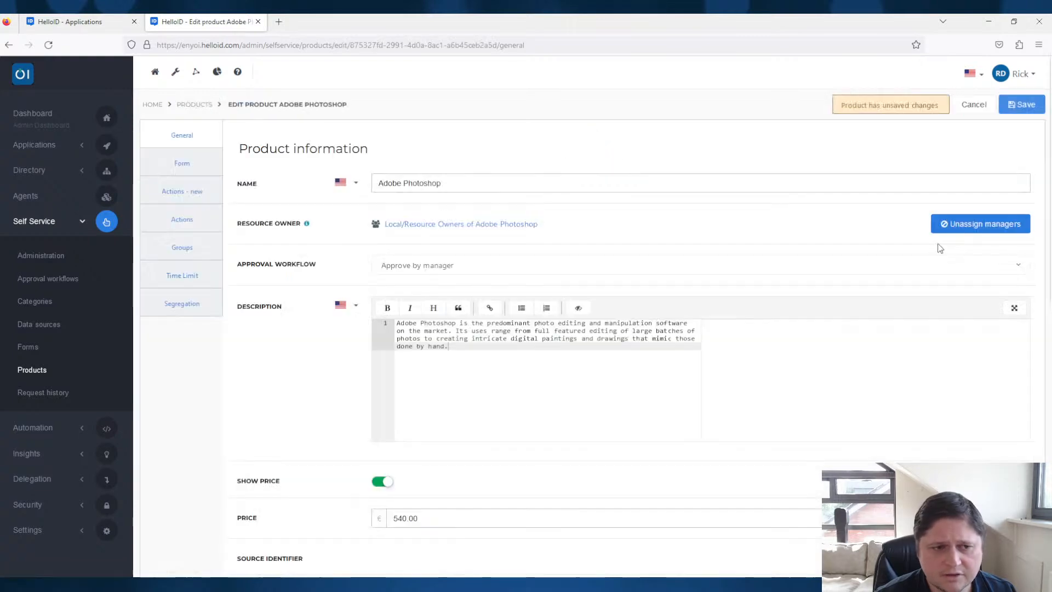
pyautogui.click(193, 192)
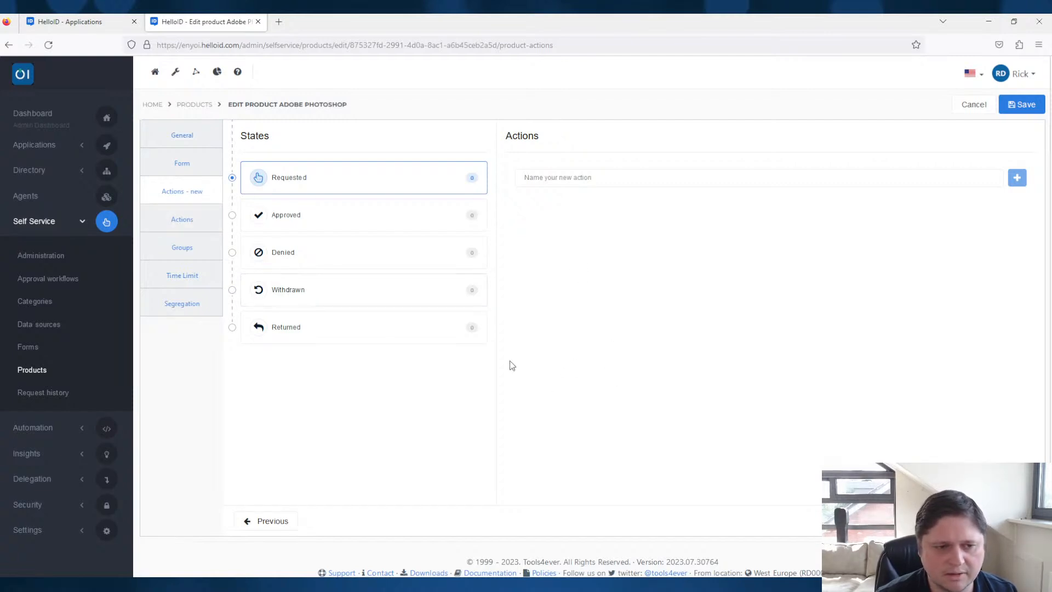
# - Create a new action named "Add AD group membership" for the Requested state
pyautogui.click(310, 228)
pyautogui.click(389, 188)
pyautogui.click(953, 181)
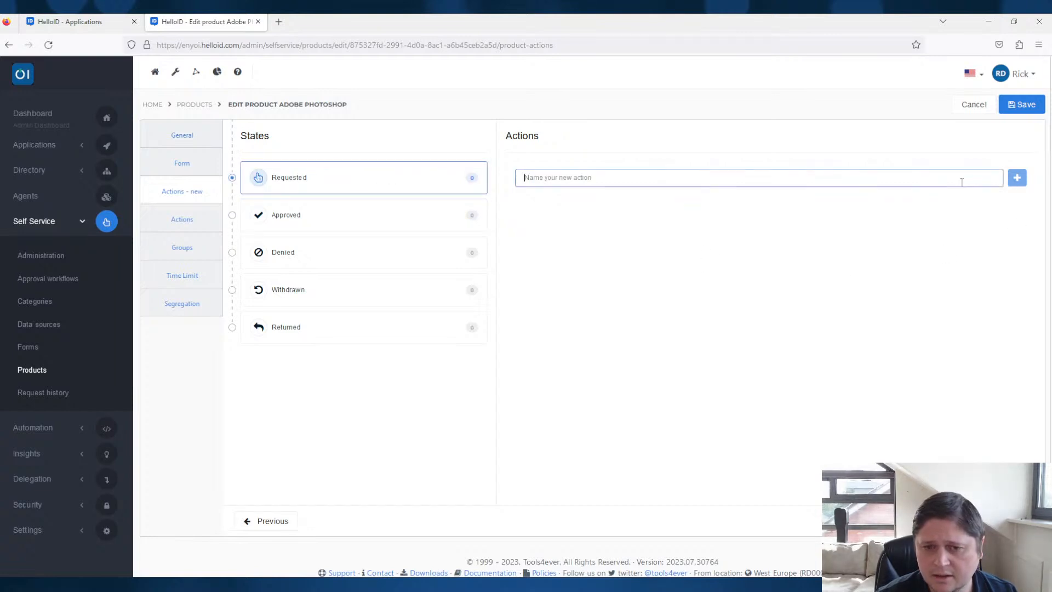
pyautogui.write('Add AD group memberhsip')
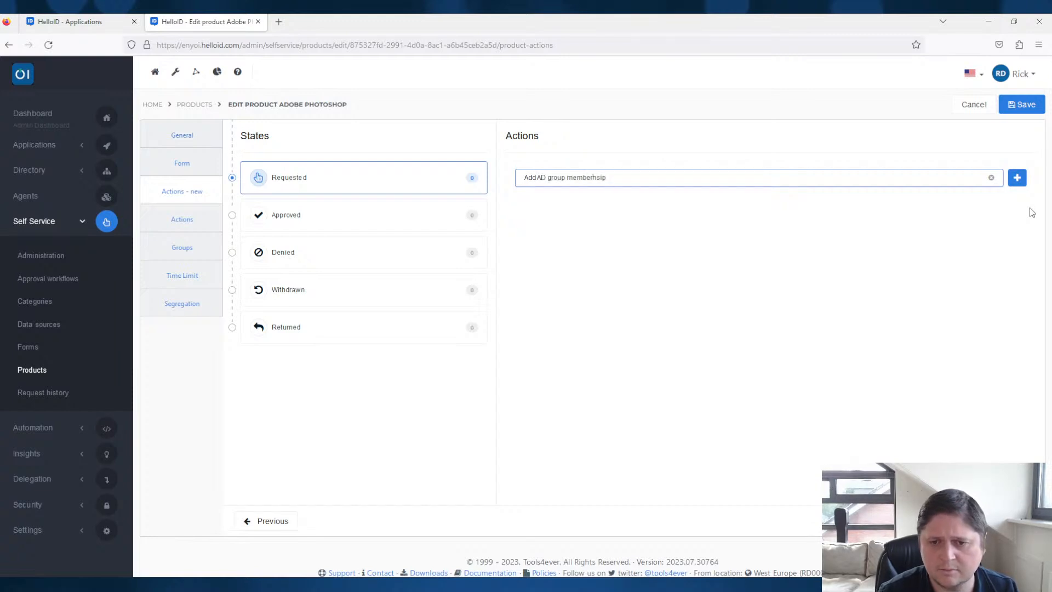
pyautogui.press('BackSpace')
pyautogui.press('BackSpace')
pyautogui.press('BackSpace')
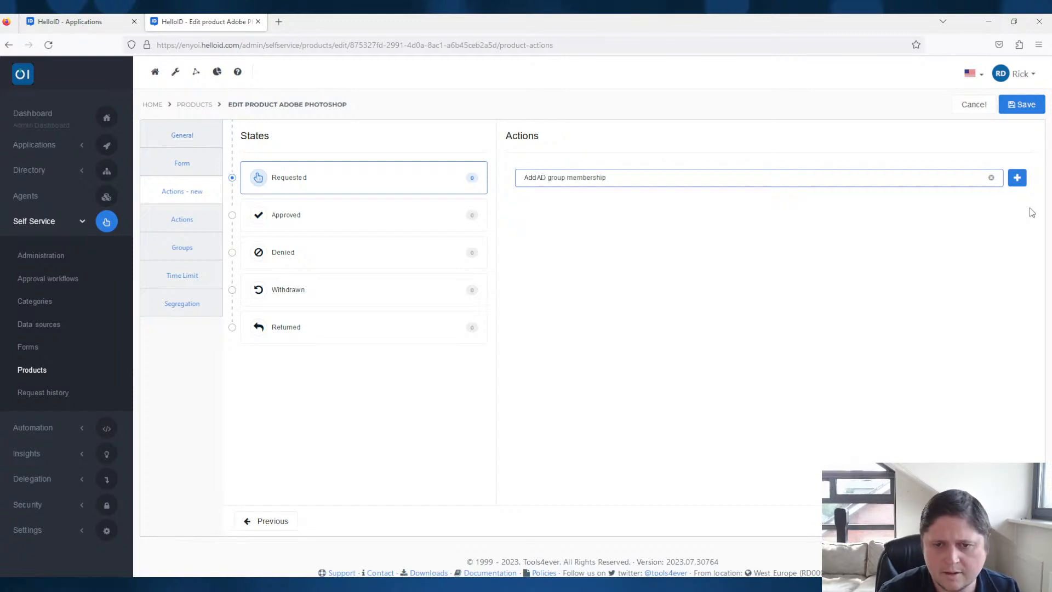
pyautogui.click(1017, 181)
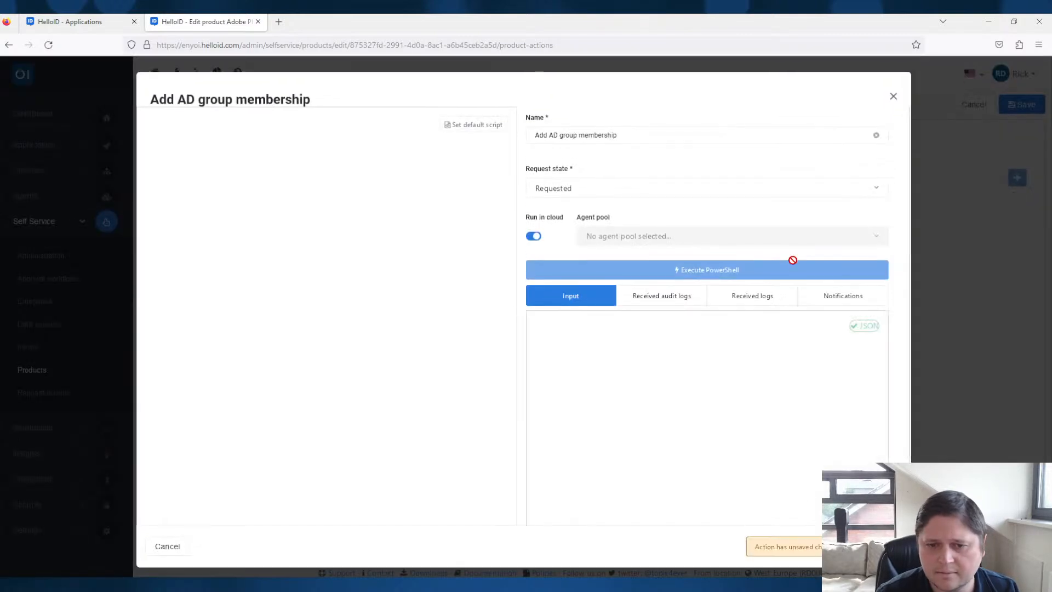
# - Fill the new action with the default script, then save the action and the product
pyautogui.click(474, 124)
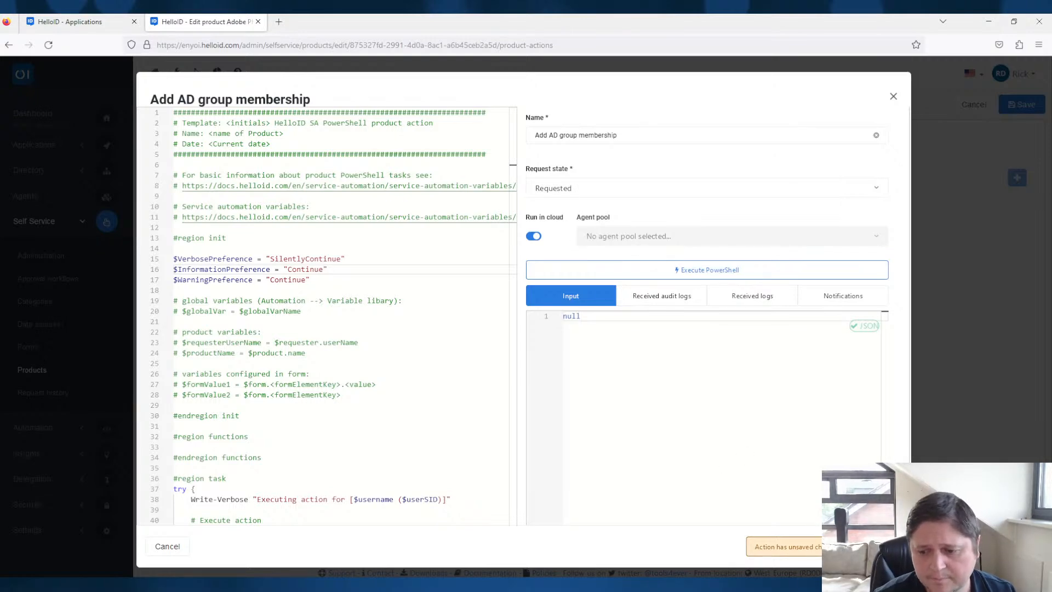
pyautogui.click(881, 546)
pyautogui.click(1022, 112)
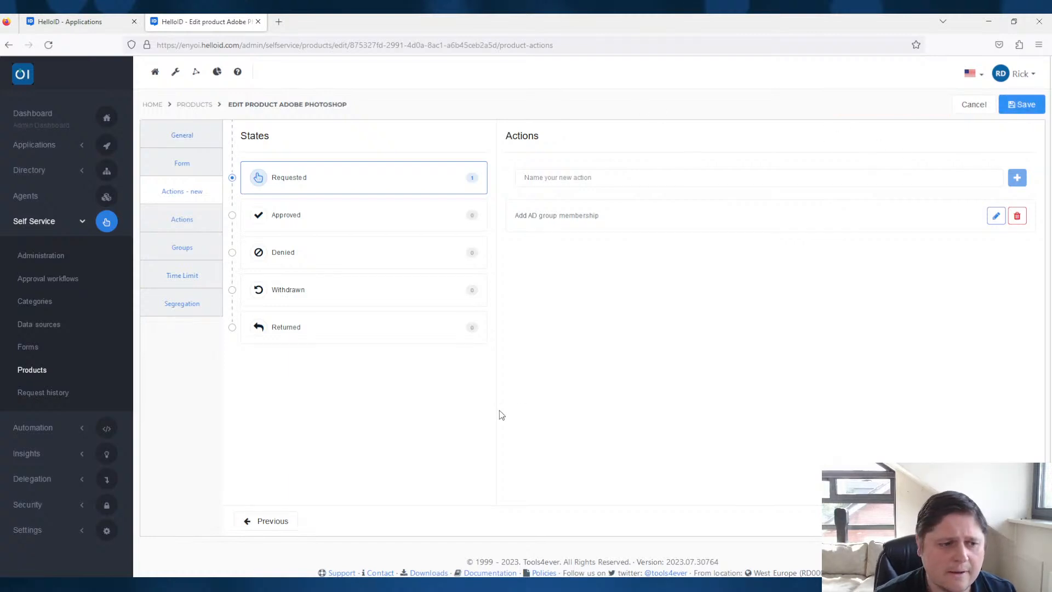
# - View the audit log of the Test action in the latest Docs - Marketing Permission request in the request history
pyautogui.click(54, 405)
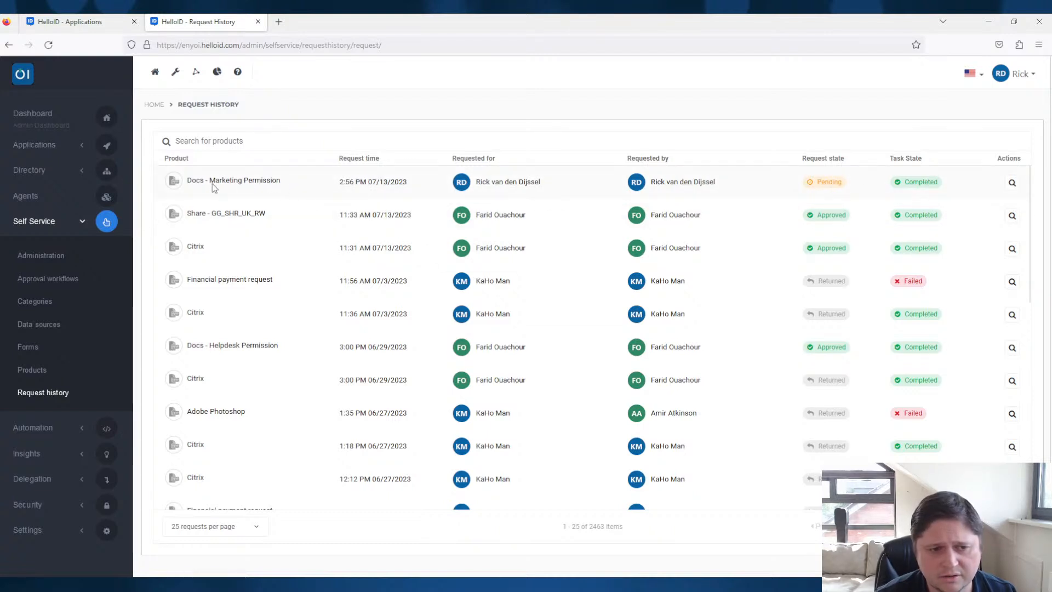
pyautogui.click(1013, 184)
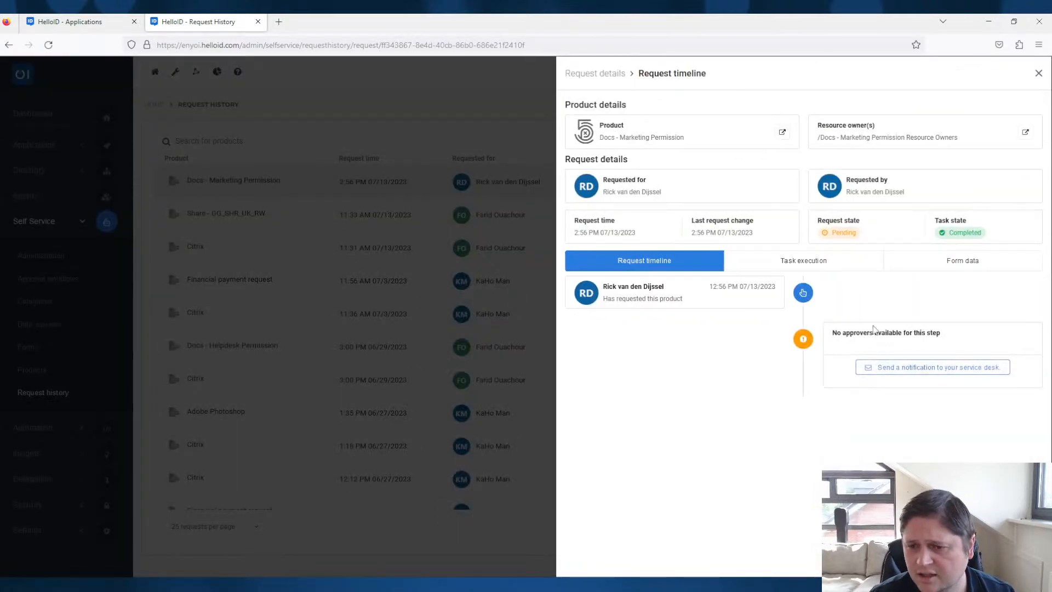
pyautogui.click(809, 268)
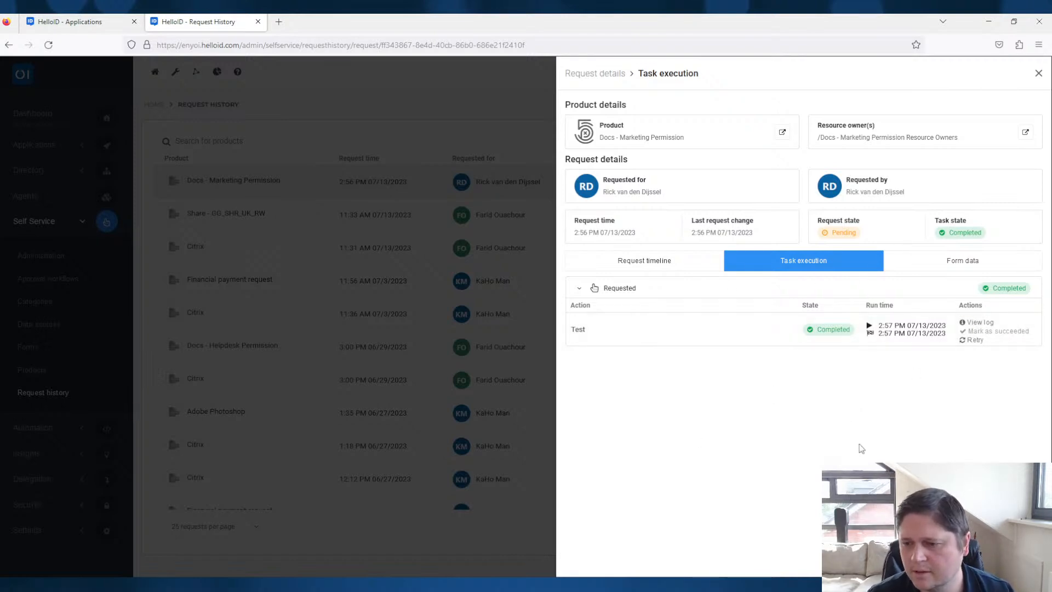
pyautogui.click(981, 322)
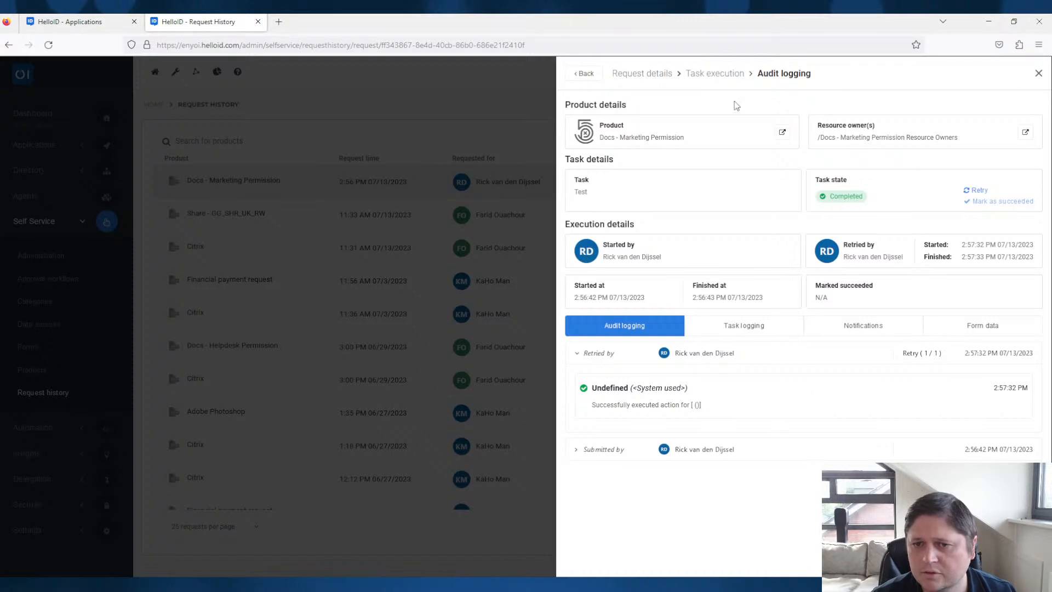
# - Return to the request's task execution overview and retry the Test product action
pyautogui.click(584, 73)
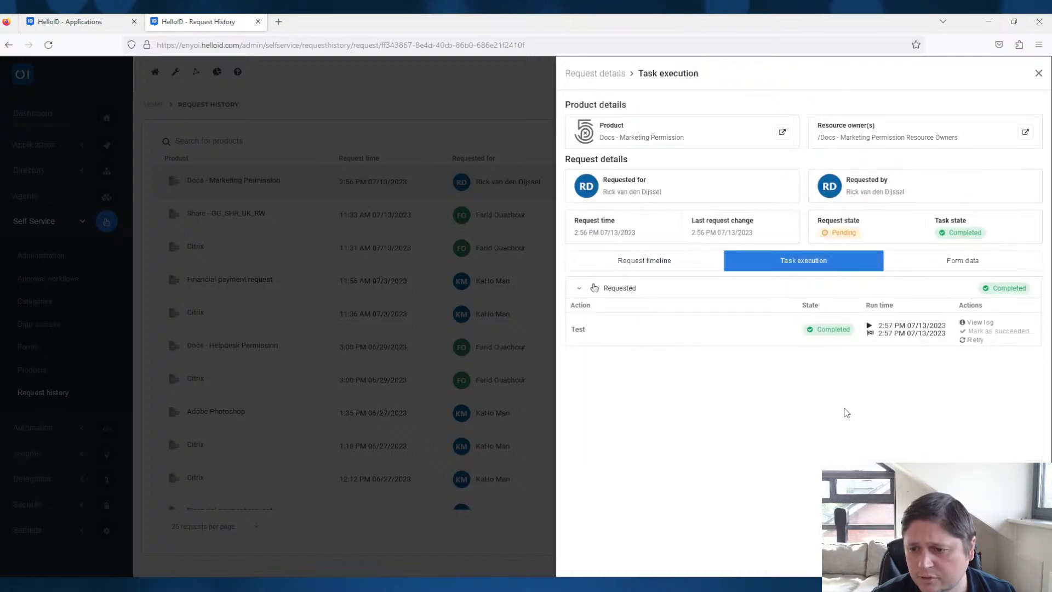
pyautogui.click(979, 340)
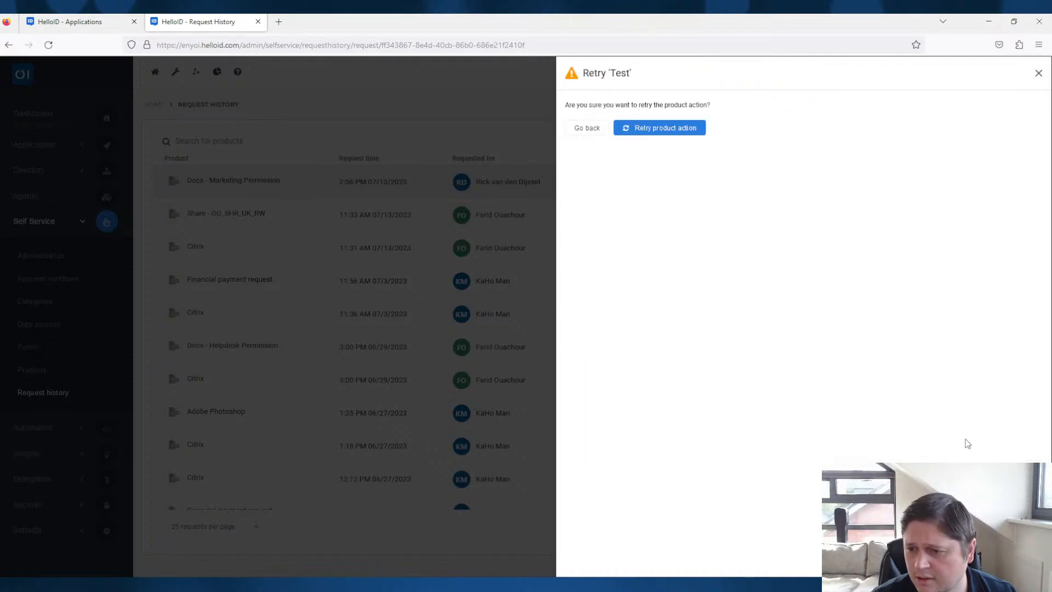
pyautogui.click(677, 129)
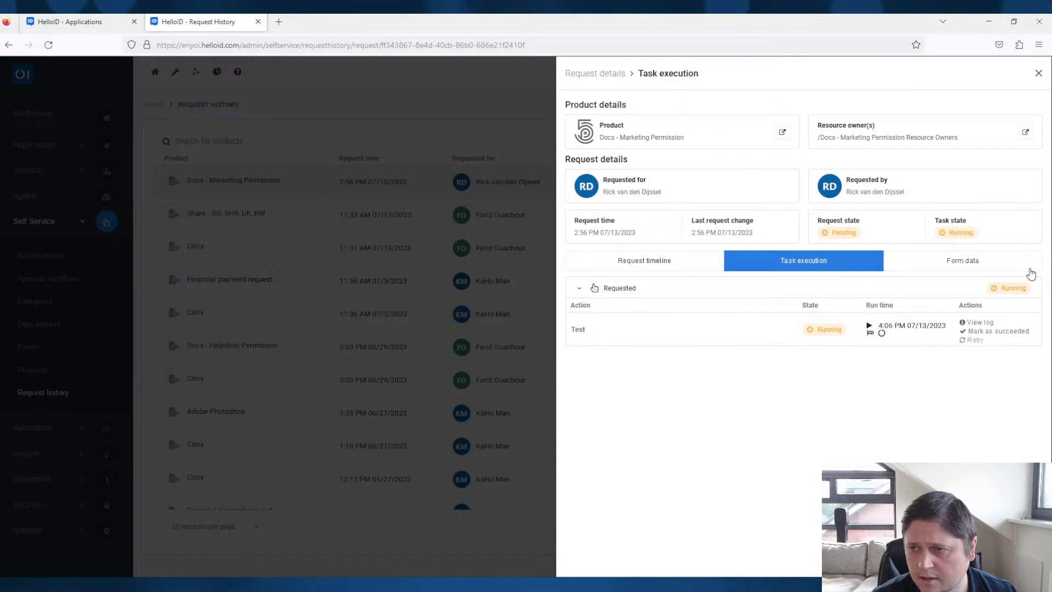
# - Refresh the request and view the audit log of the retried Test action
pyautogui.click(48, 45)
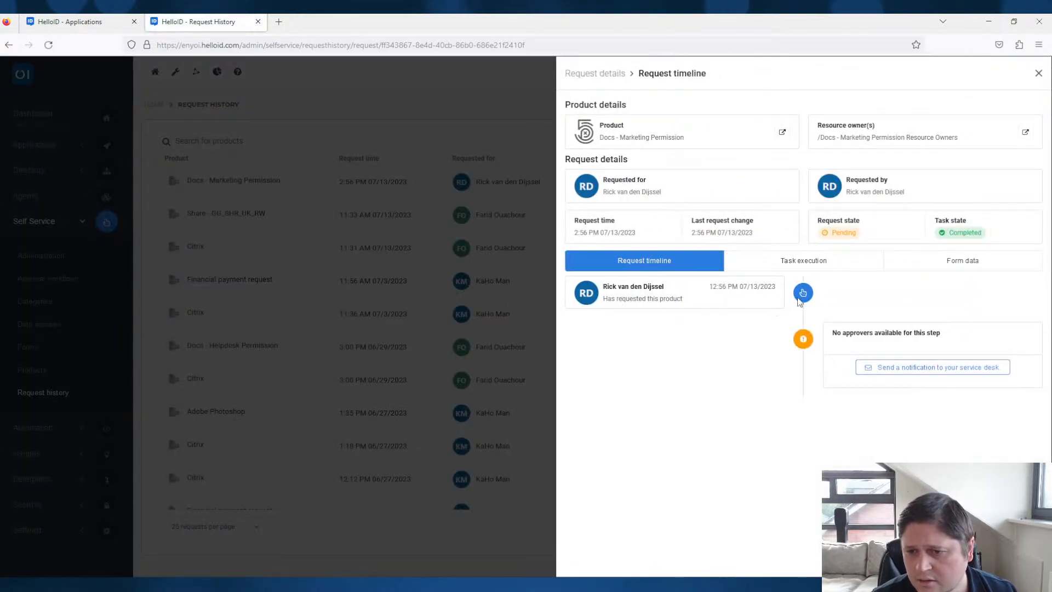
pyautogui.click(788, 263)
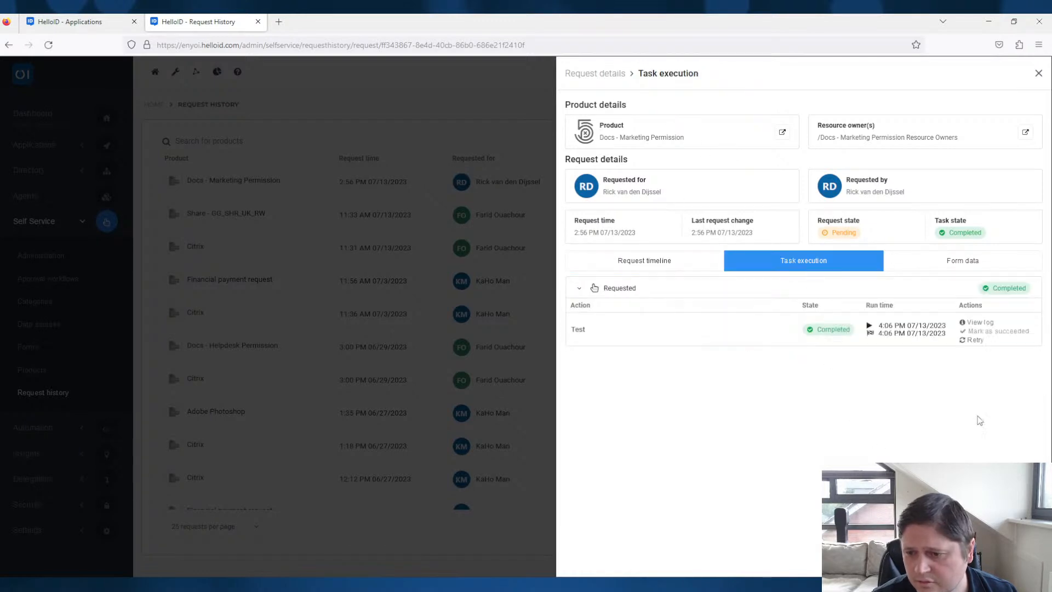
pyautogui.click(982, 323)
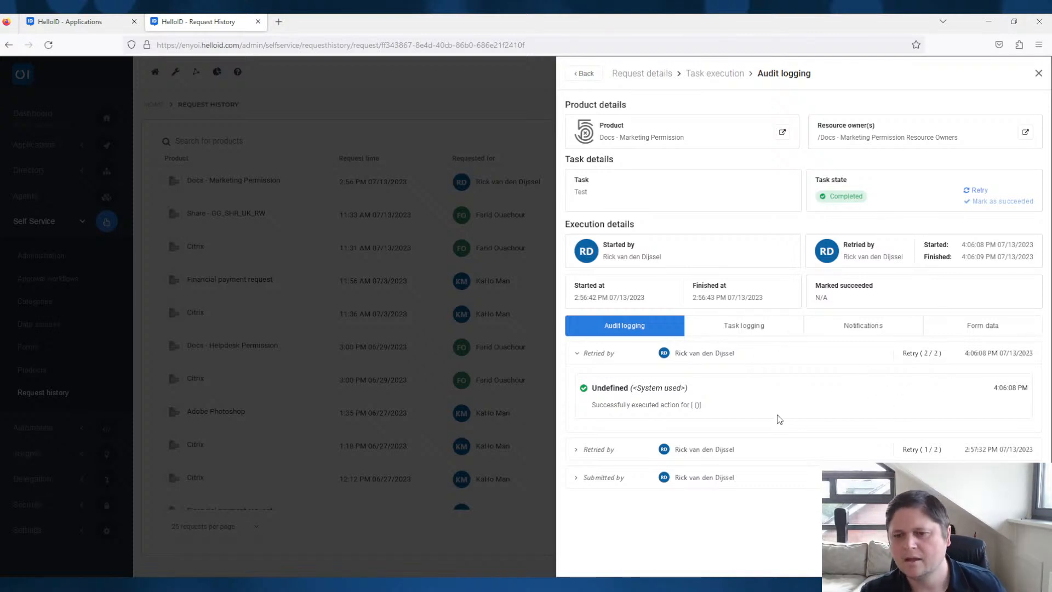
# - Review the notifications, task logging and form data of the retried Test action, then close the request details
pyautogui.click(857, 327)
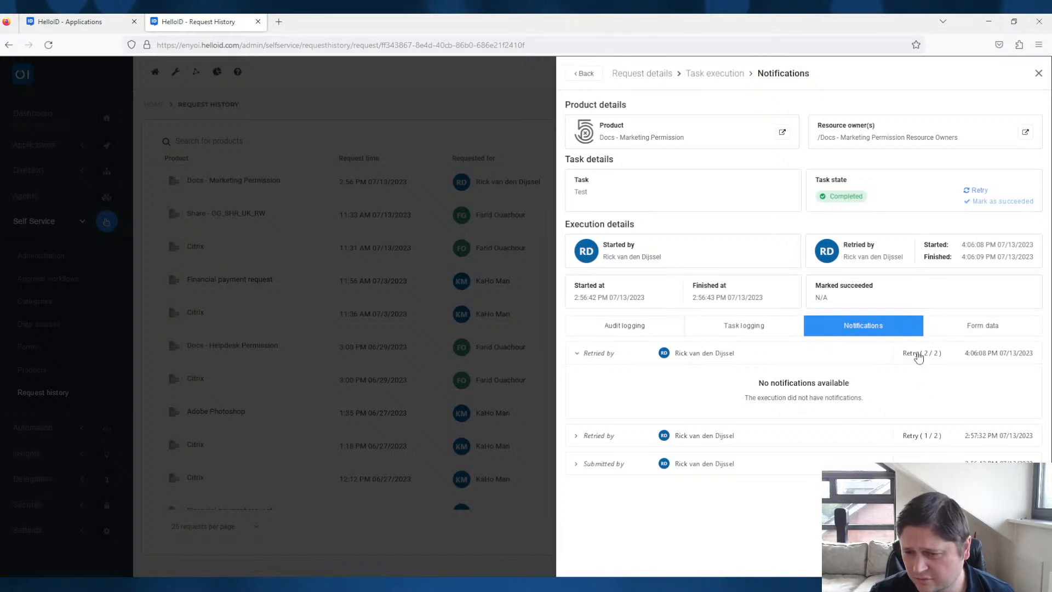
pyautogui.click(770, 335)
pyautogui.moveTo(857, 399); pyautogui.dragTo(787, 383)
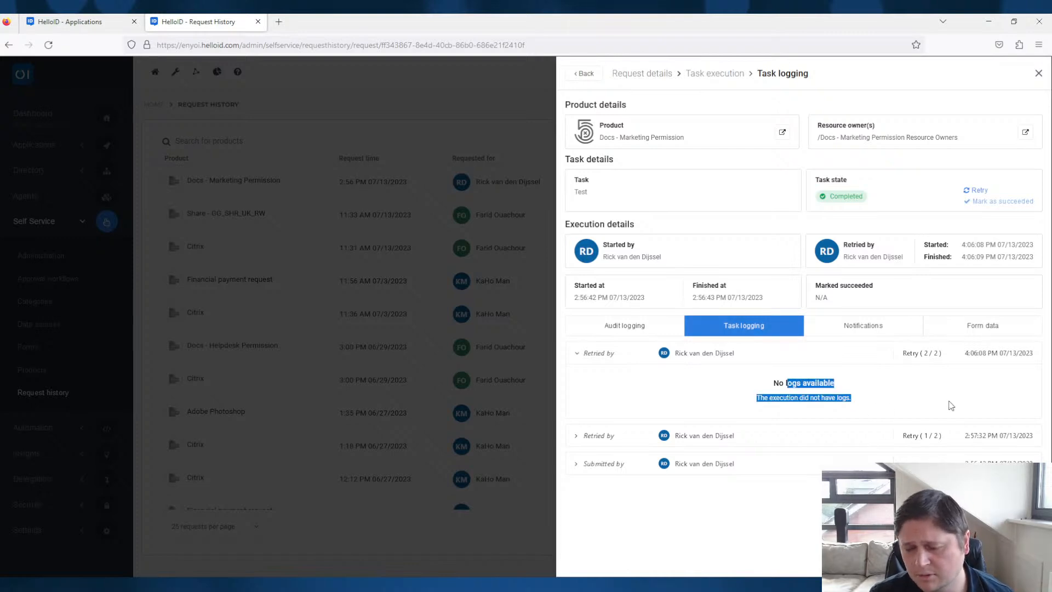
pyautogui.click(990, 326)
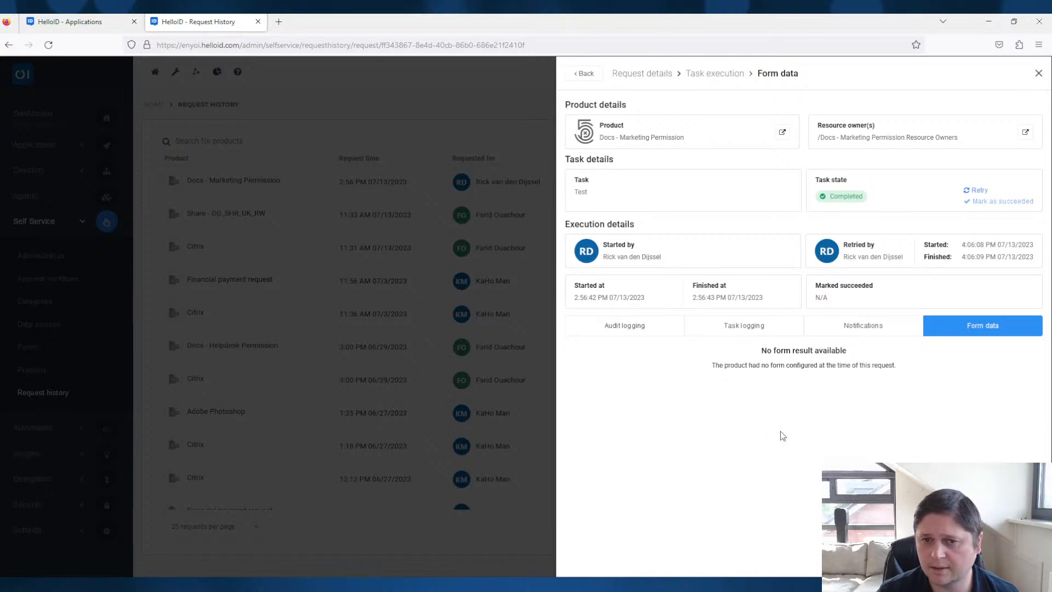
pyautogui.click(1039, 73)
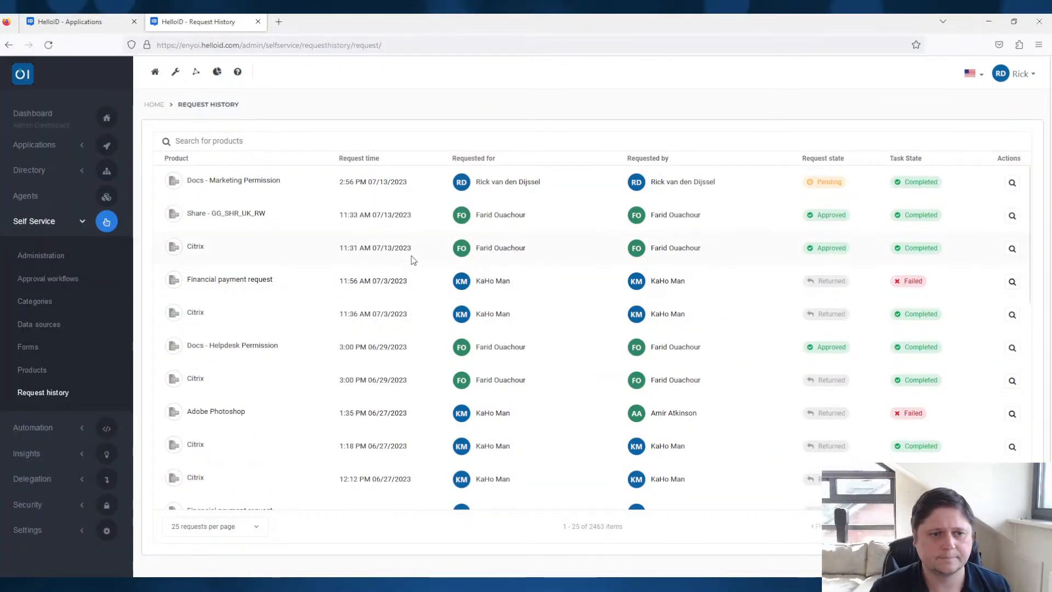
# - Go to Provisioning and review the available notification systems and the existing notification configurations
pyautogui.click(196, 72)
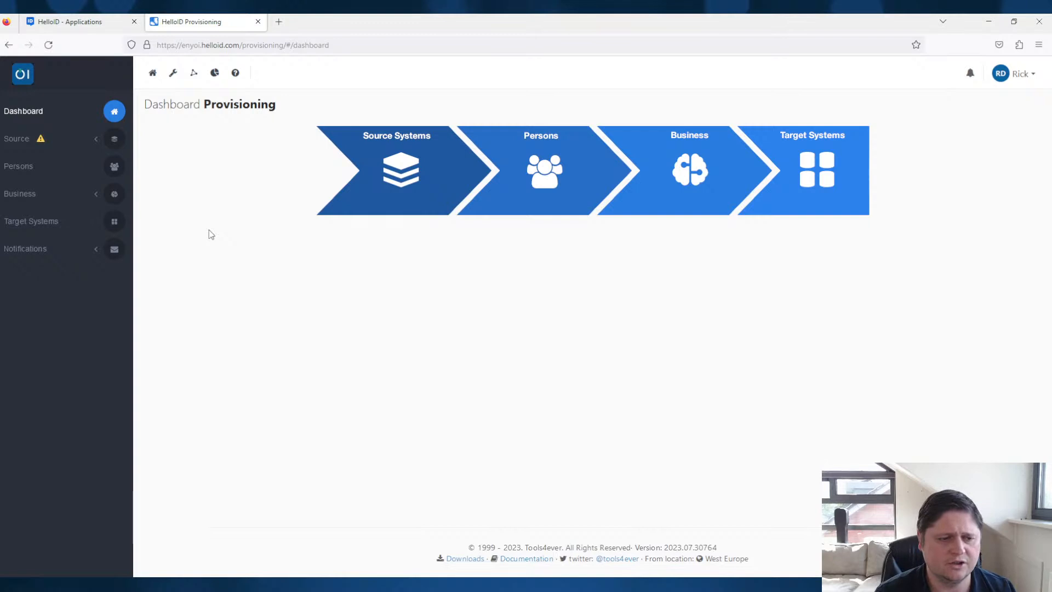
pyautogui.click(47, 249)
pyautogui.click(44, 284)
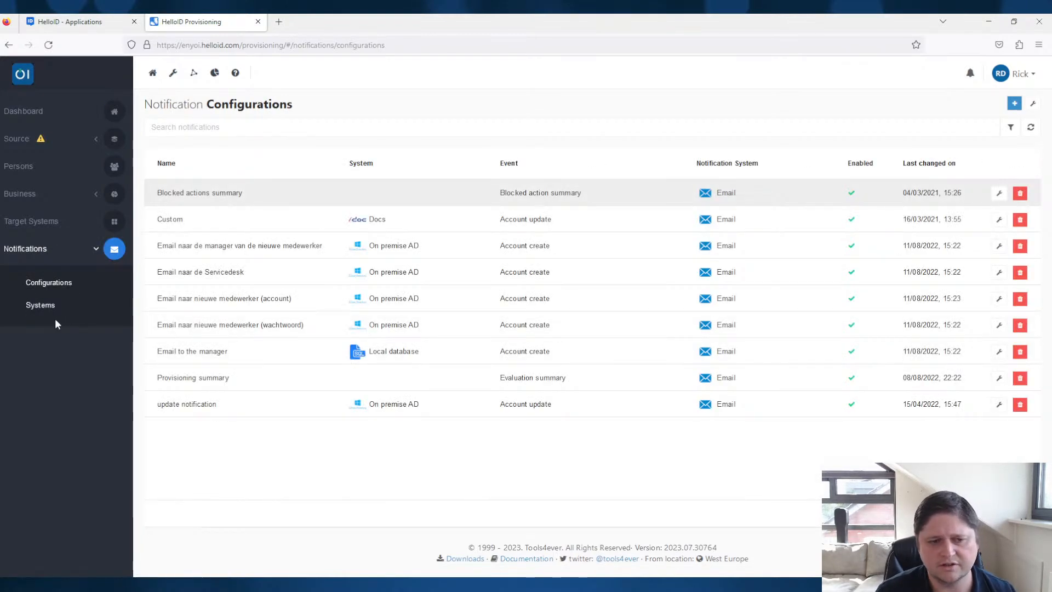
pyautogui.click(48, 312)
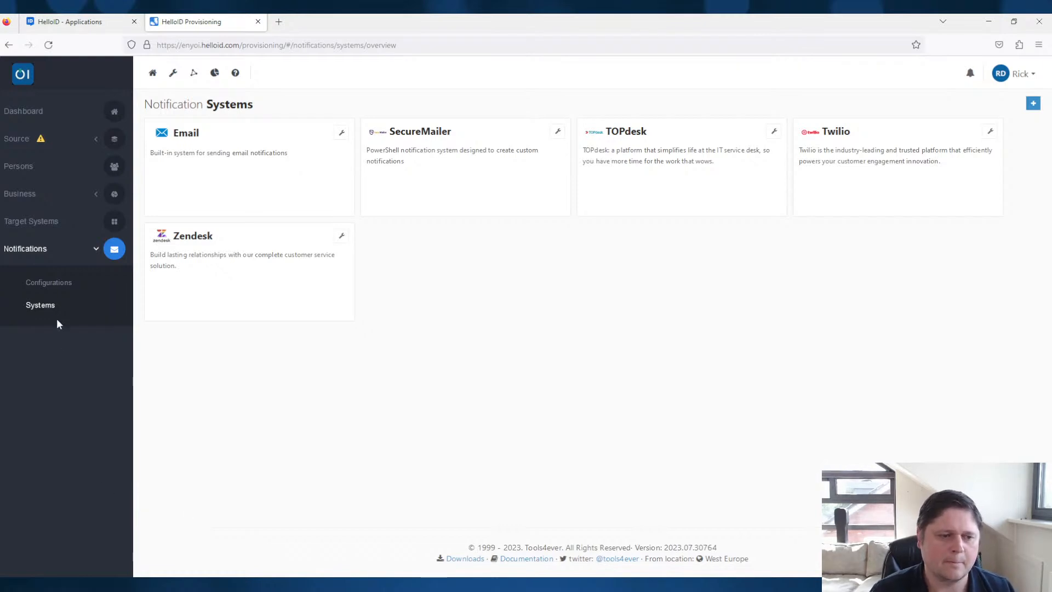
pyautogui.click(65, 285)
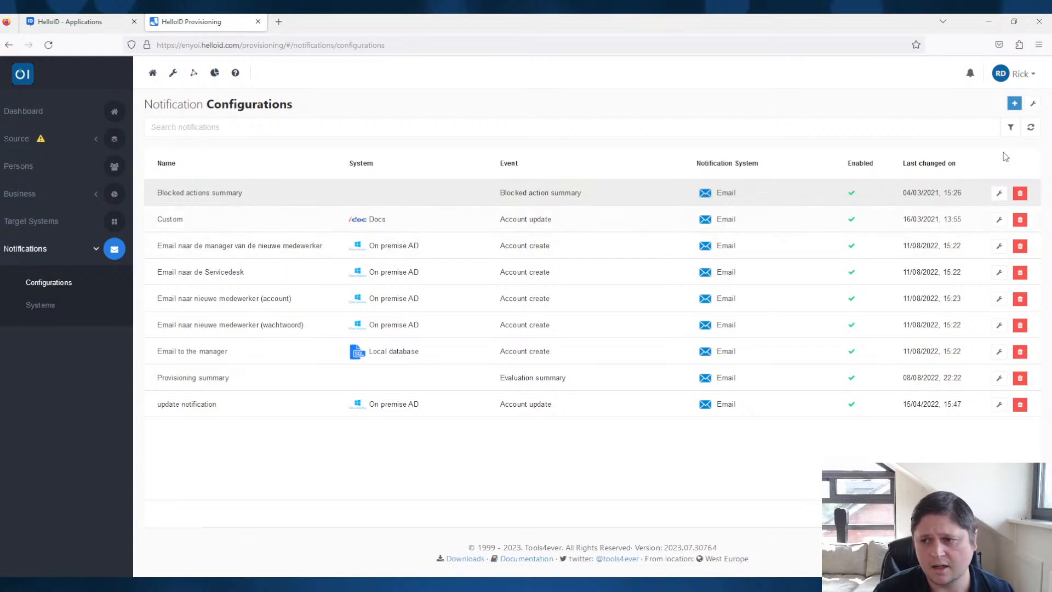
# - Add a new notification configuration named "Person is onboarded"
pyautogui.click(1013, 103)
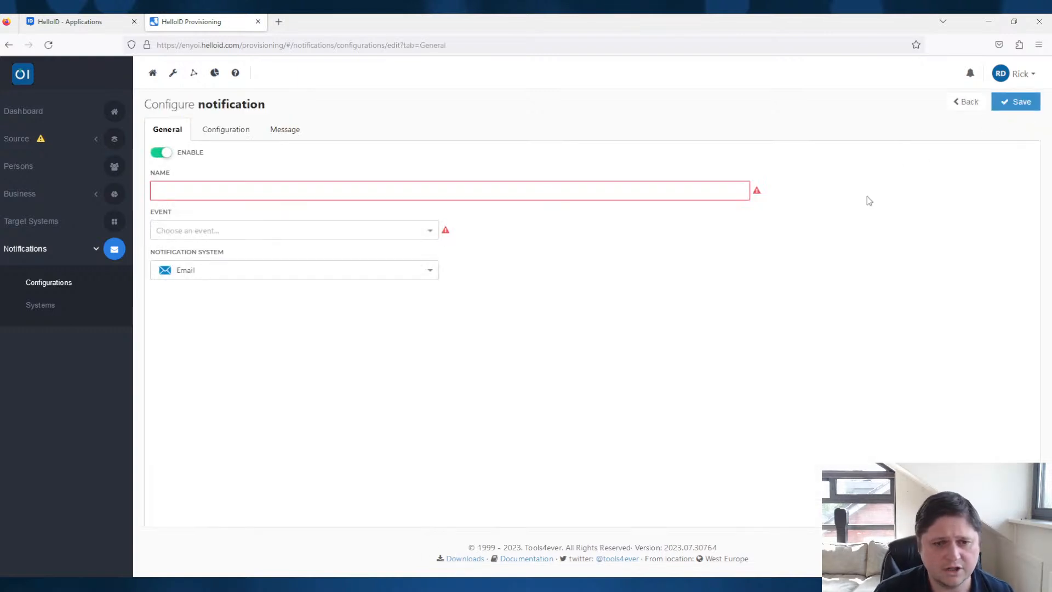
pyautogui.click(643, 199)
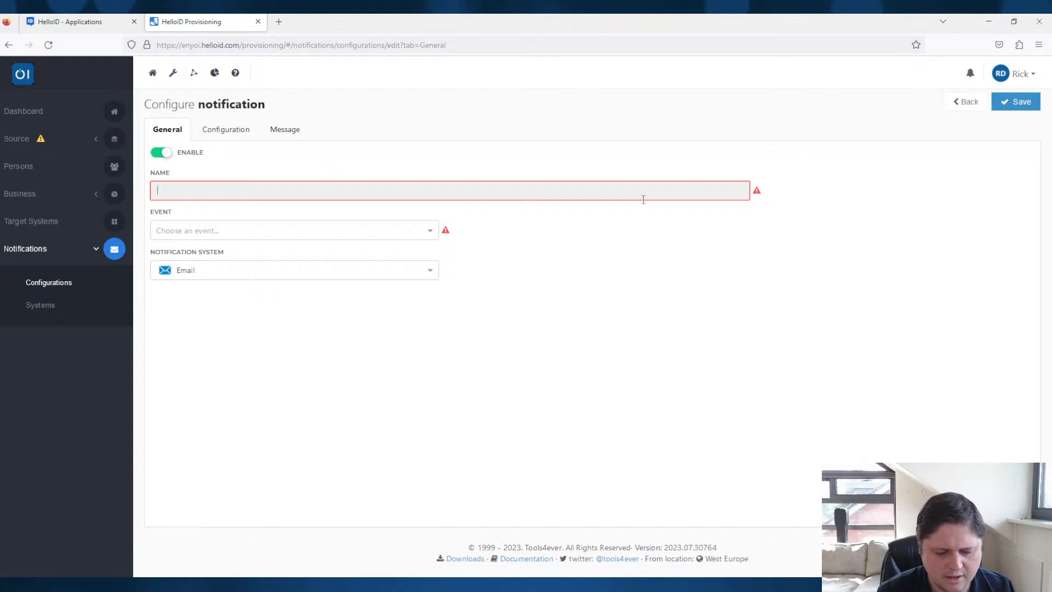
pyautogui.write('Person is onboarded')
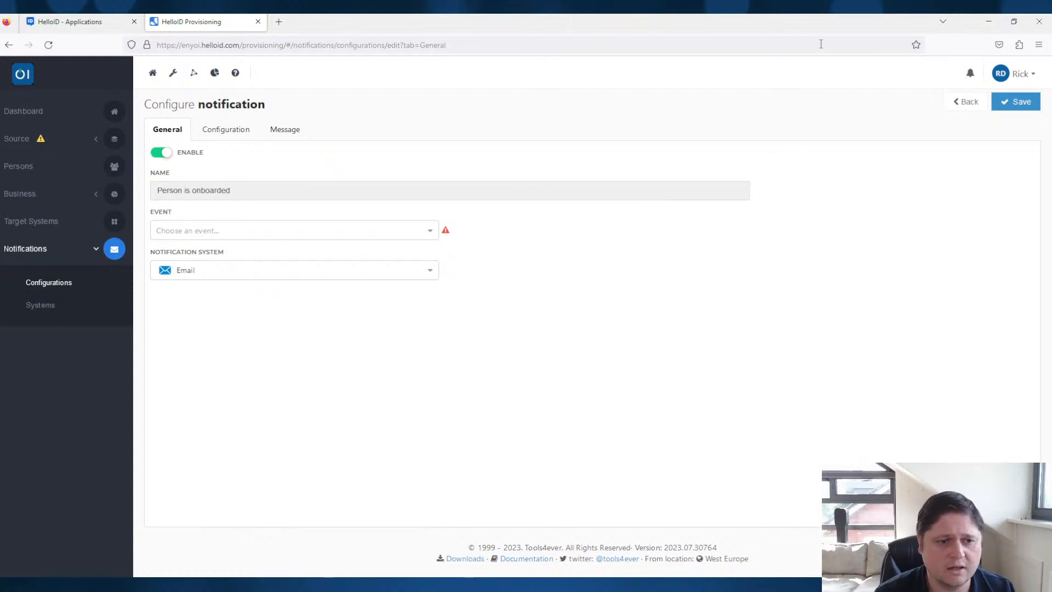
pyautogui.click(527, 312)
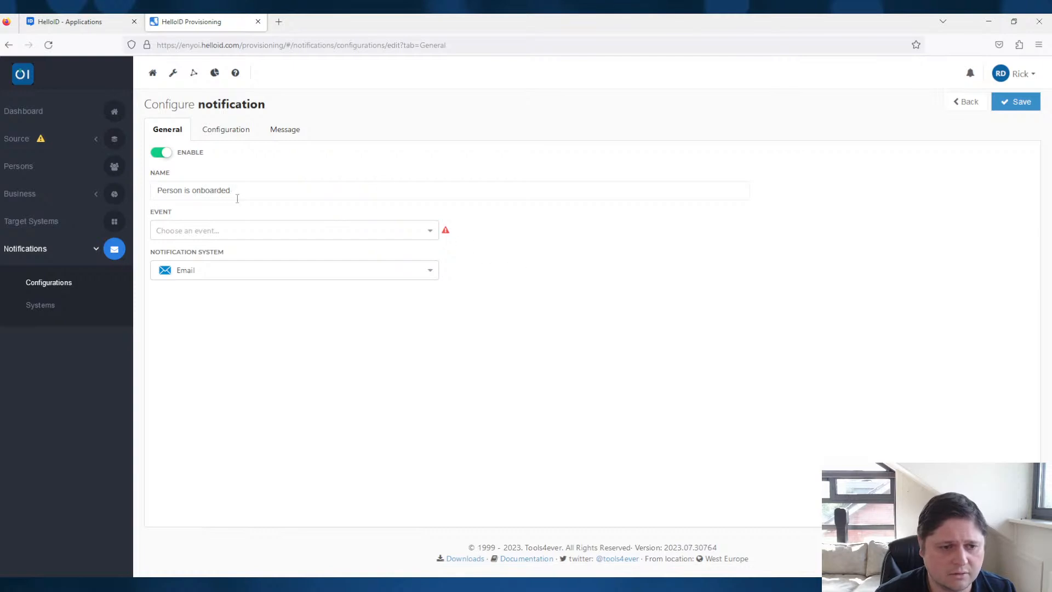
# - Change the new notification's name to "Person has a new account"
pyautogui.moveTo(237, 189); pyautogui.dragTo(190, 189)
pyautogui.write('has a new account')
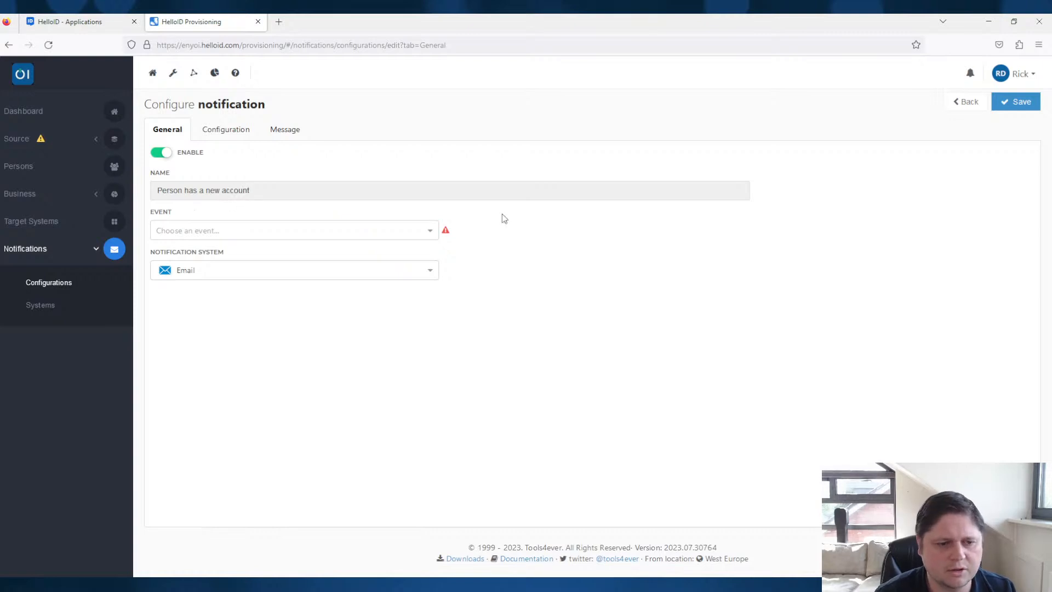
# - Set the notification's event to Account create and its target system to On premise AD
pyautogui.click(425, 235)
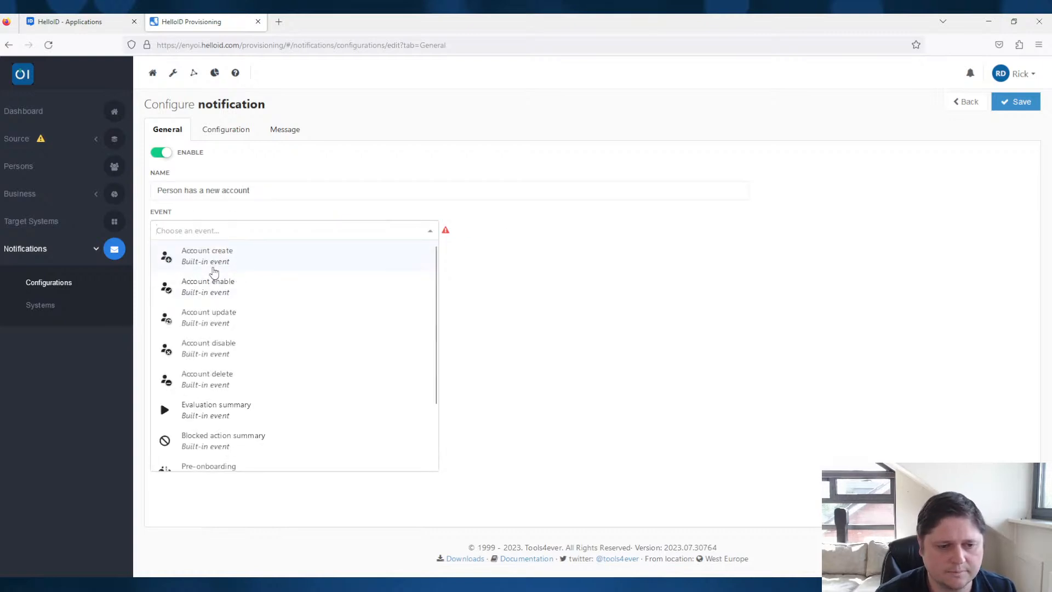
pyautogui.click(213, 267)
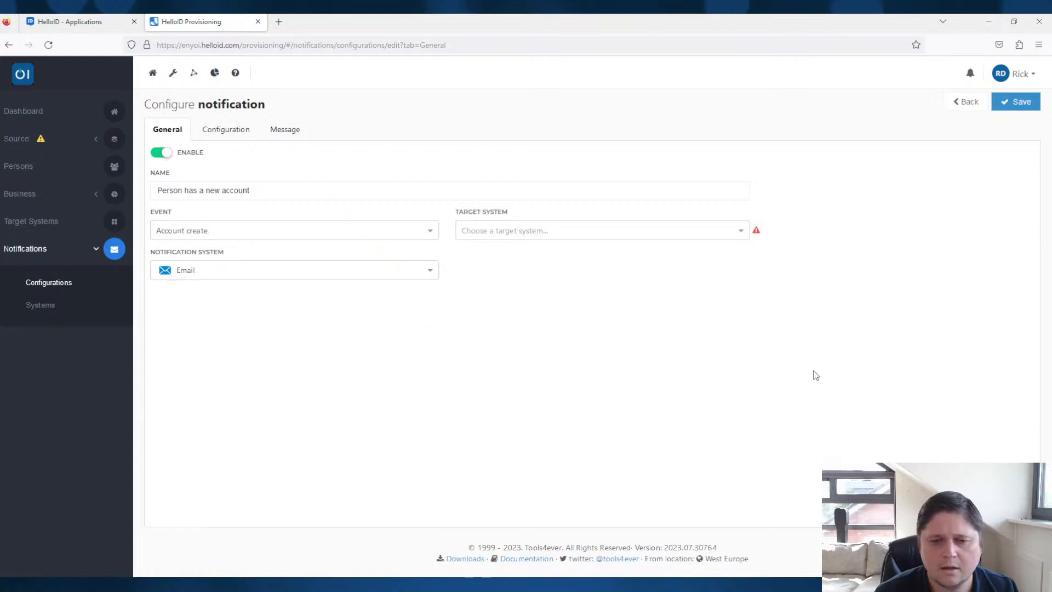
pyautogui.click(678, 229)
pyautogui.scroll(-3, 599, 294)
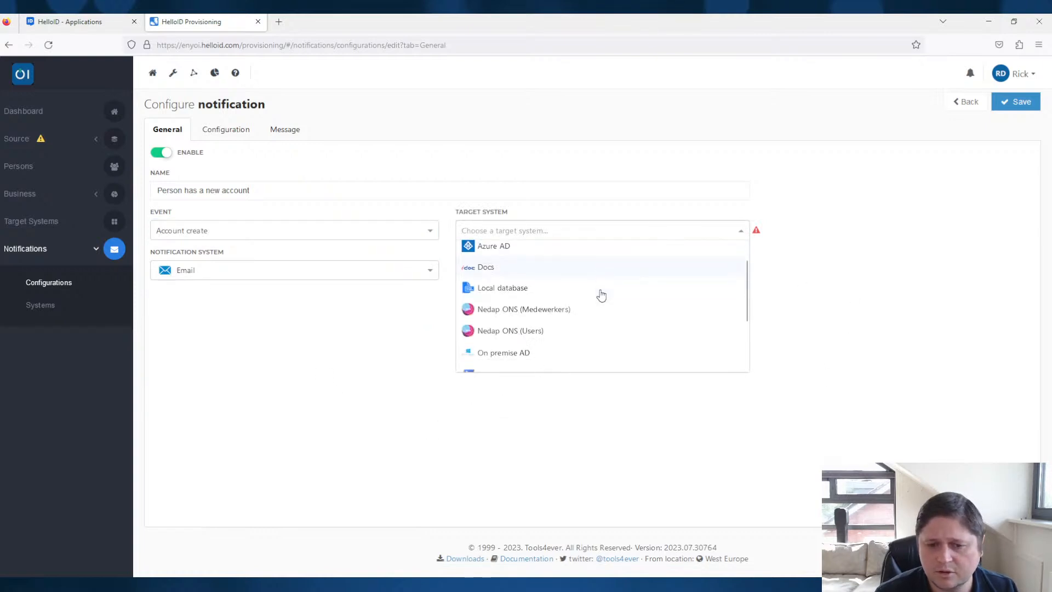
pyautogui.scroll(2, 526, 340)
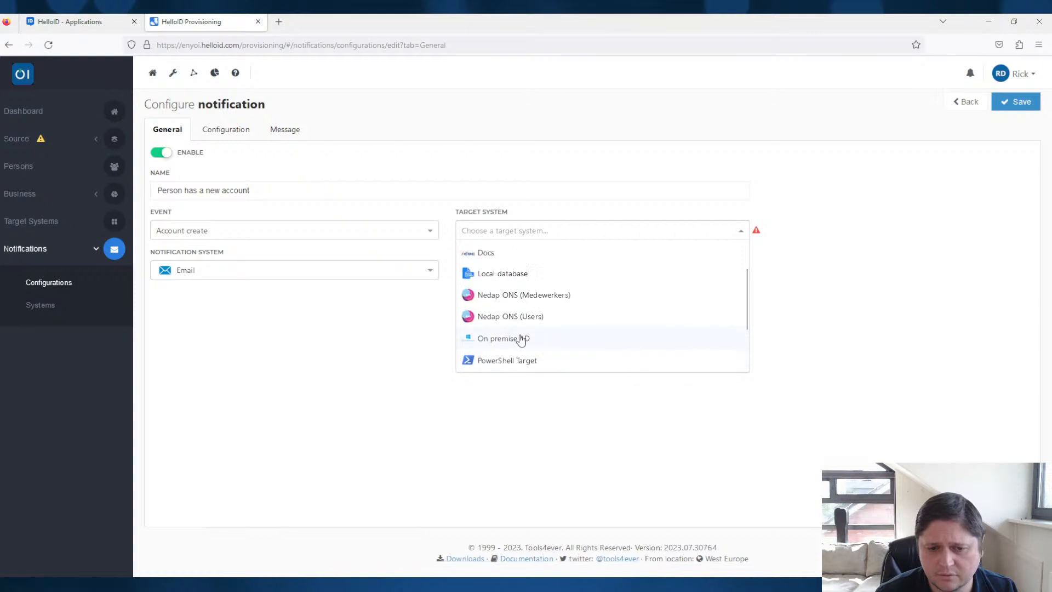
pyautogui.click(514, 340)
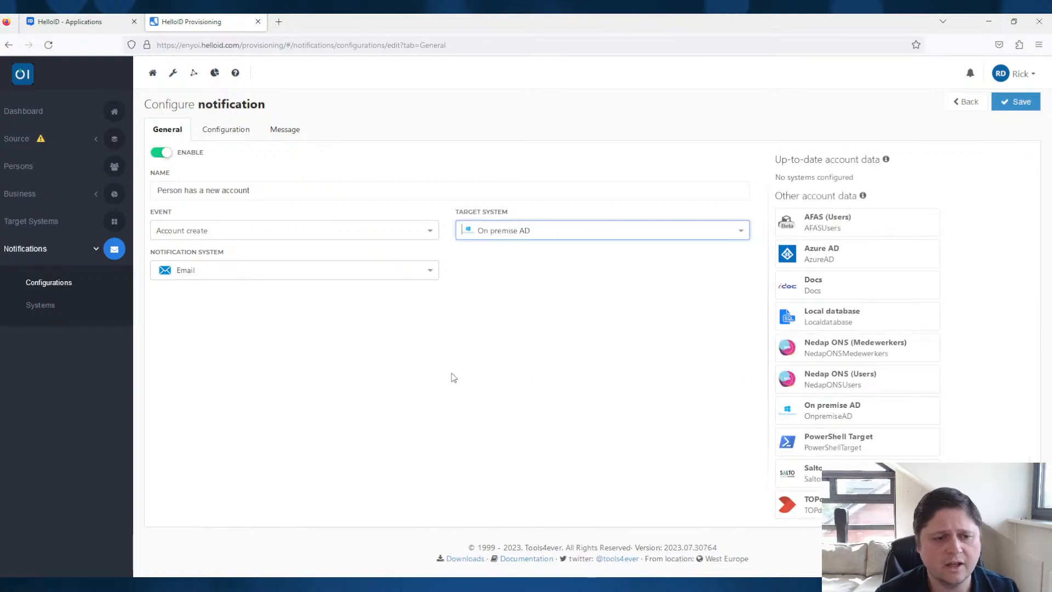
# - Set the notification system to Twilio and select the SMS/WhatsApp notification template
pyautogui.click(210, 274)
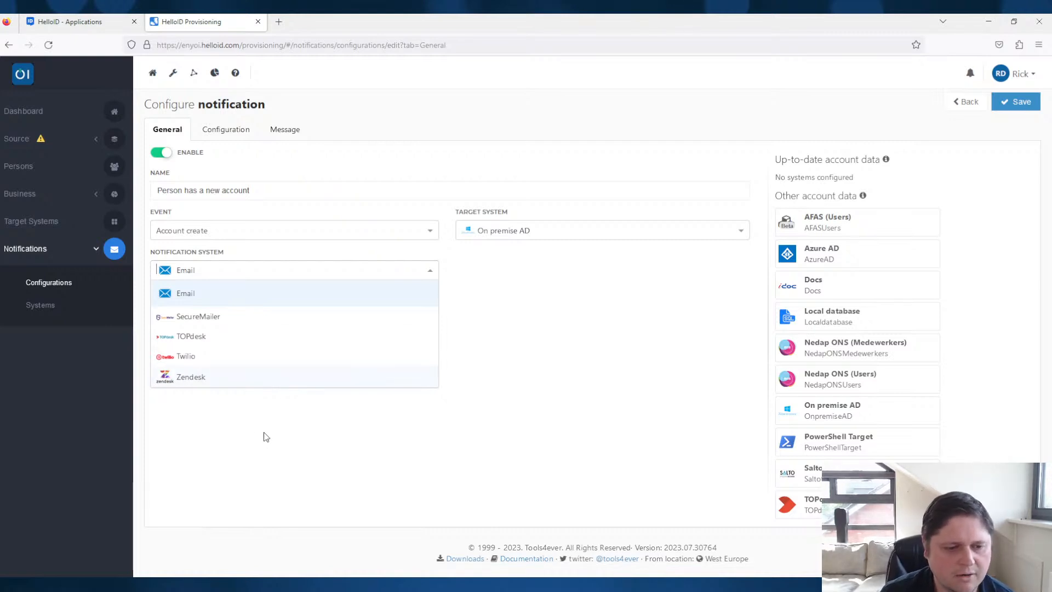
pyautogui.click(202, 361)
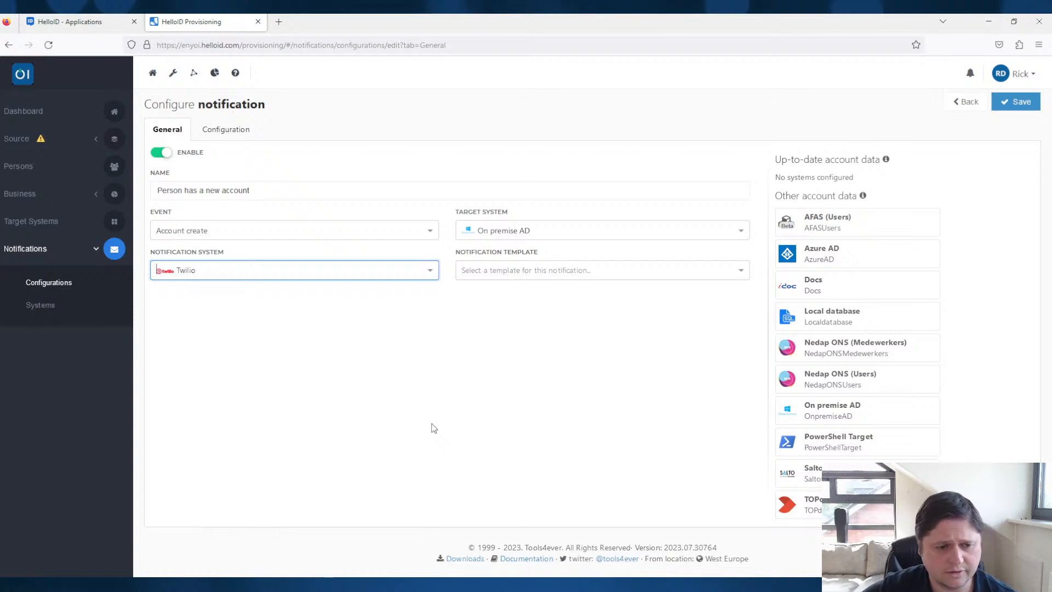
pyautogui.click(434, 427)
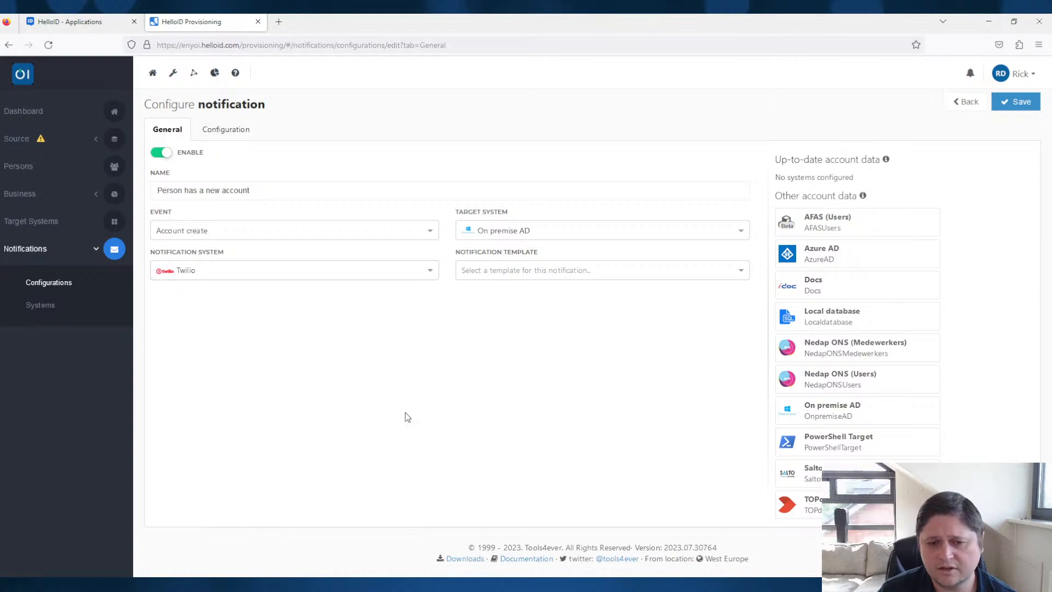
pyautogui.click(568, 274)
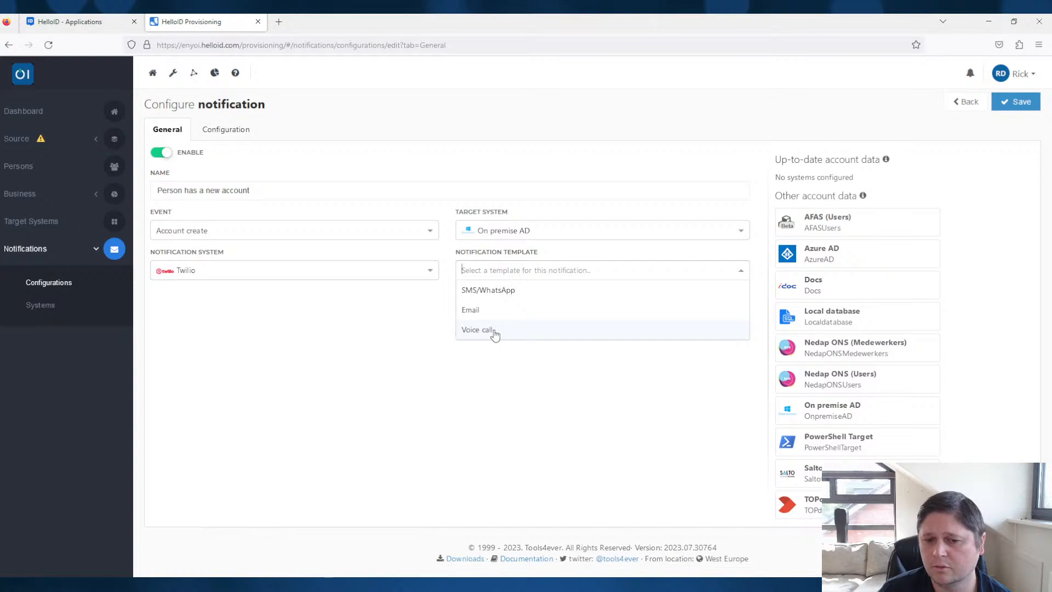
pyautogui.click(499, 289)
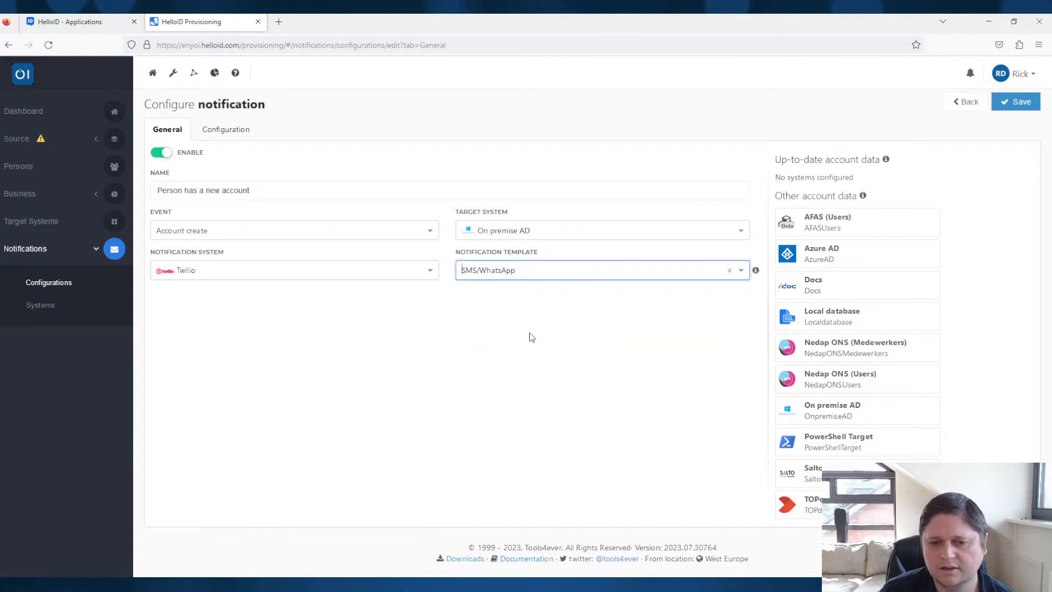
pyautogui.click(526, 353)
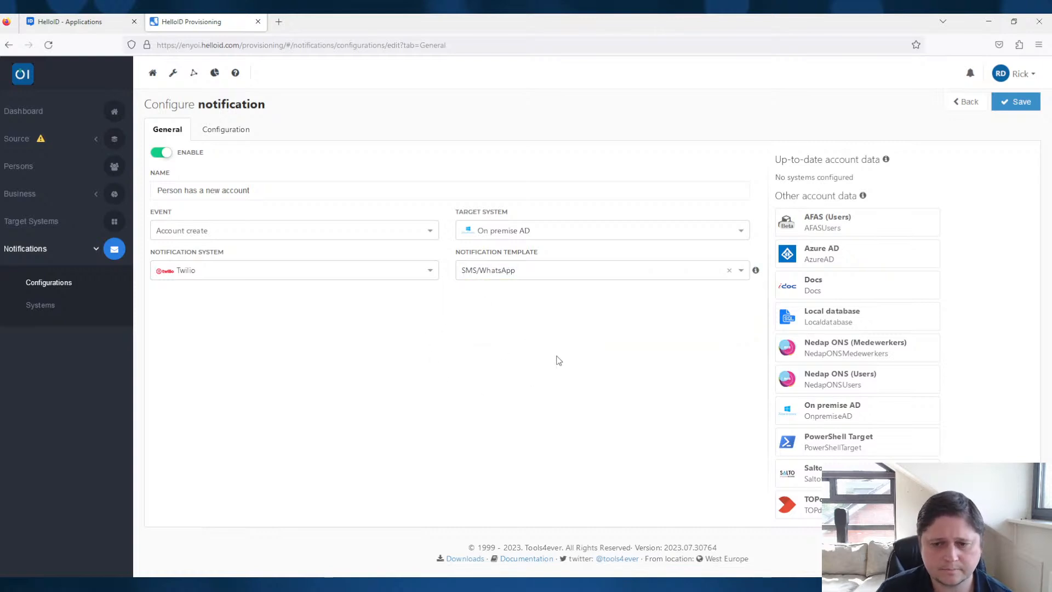
# - Open the notification's SMS/WhatsApp configuration and examine the template description and recipient phone number field
pyautogui.click(237, 135)
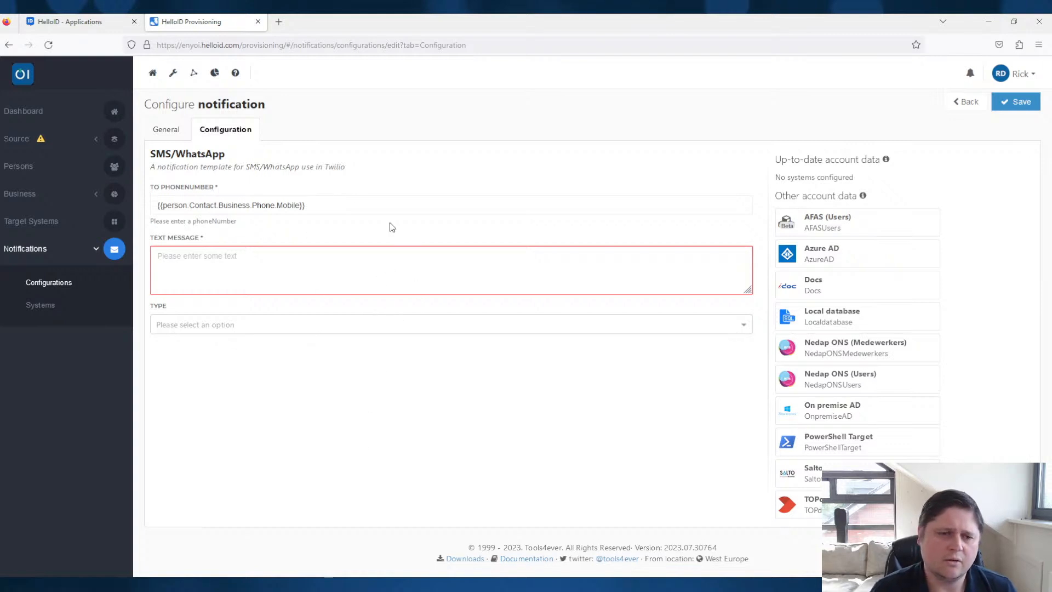
pyautogui.moveTo(247, 168); pyautogui.dragTo(272, 167)
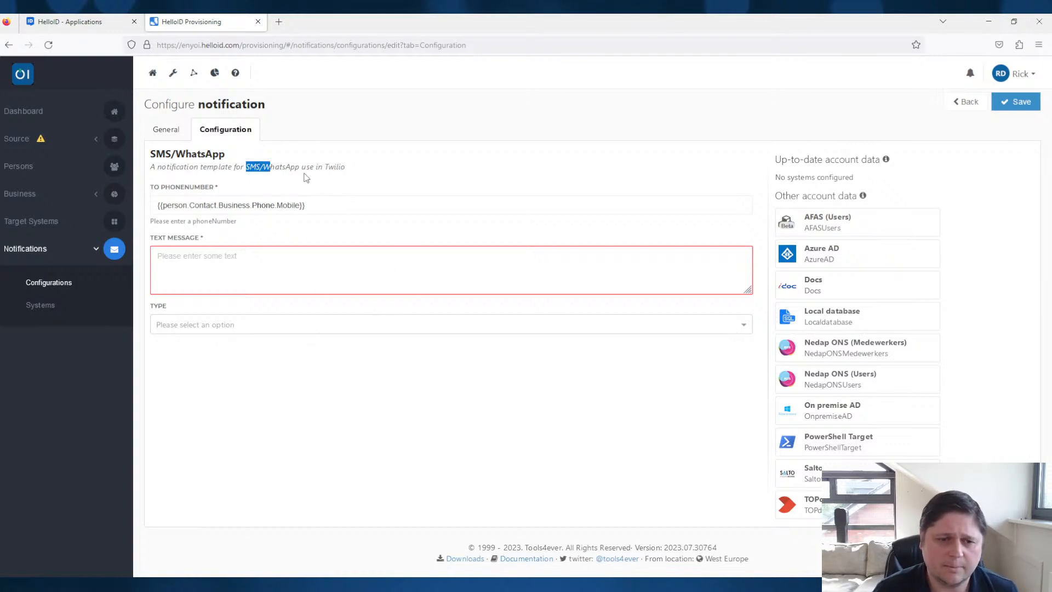
pyautogui.click(304, 177)
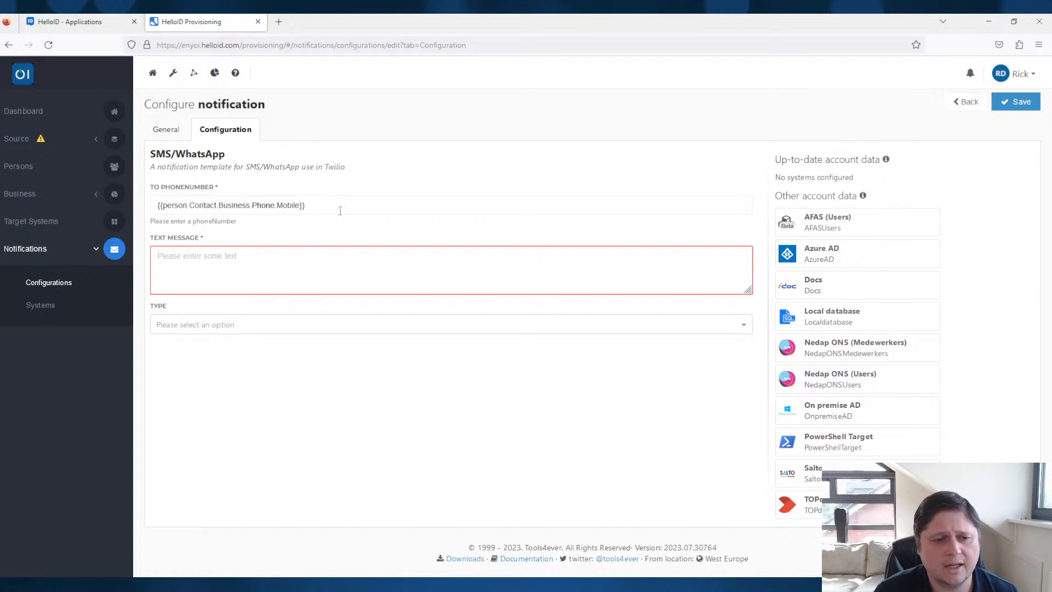
pyautogui.moveTo(214, 187); pyautogui.dragTo(154, 187)
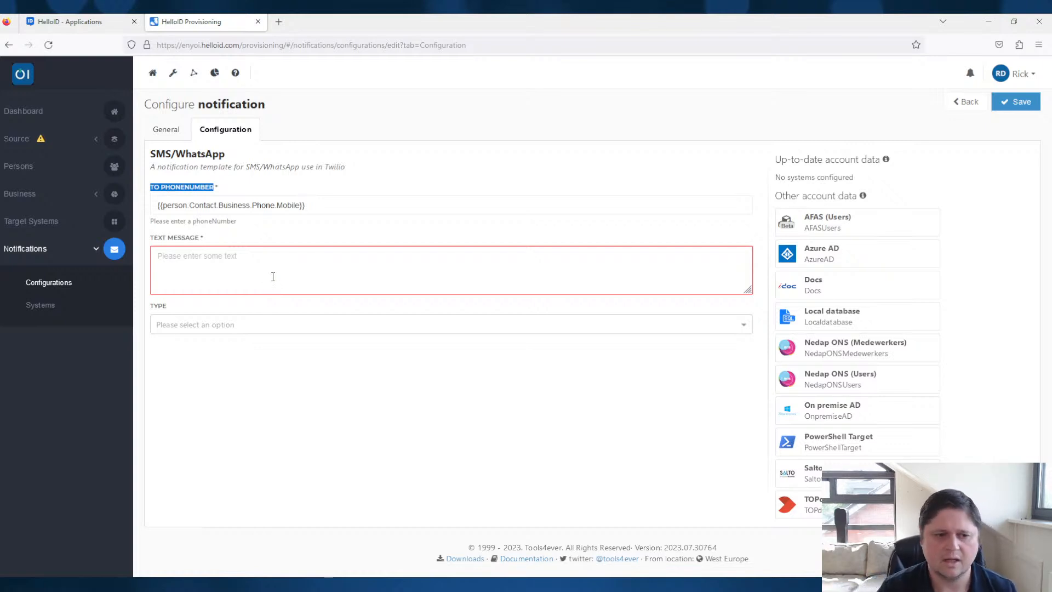
pyautogui.click(303, 304)
# - Enter the text message "A account is created for person with username: {{account.username}}"
pyautogui.click(300, 287)
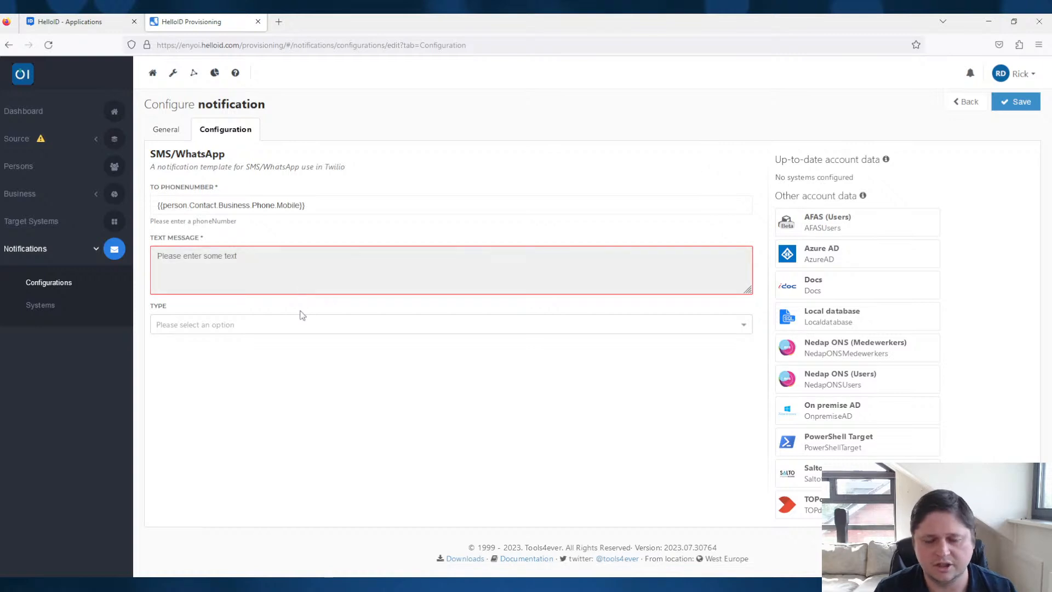
pyautogui.write('A acc')
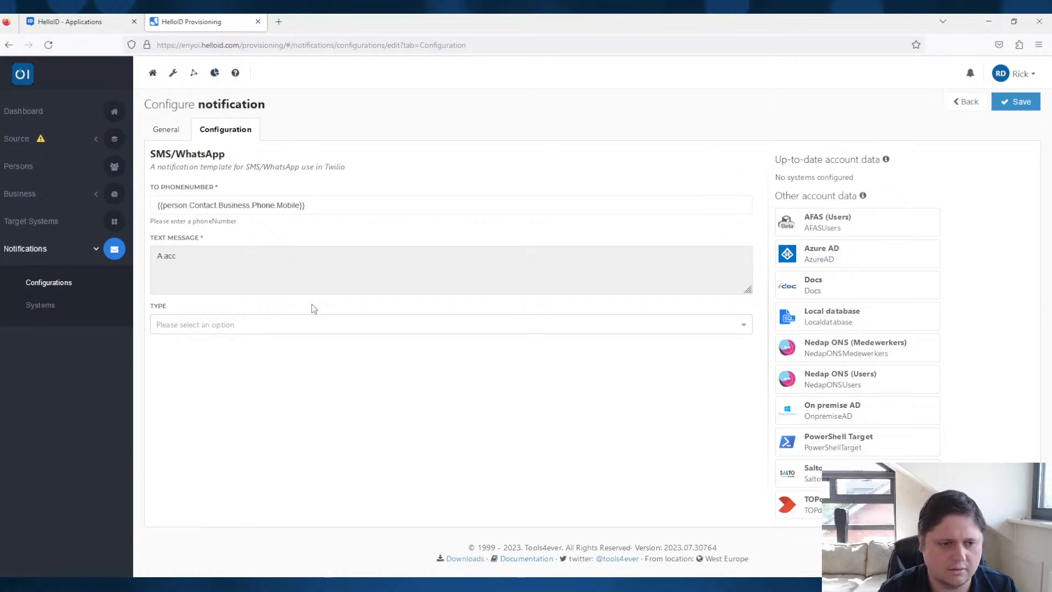
pyautogui.write('ount is created for person with username')
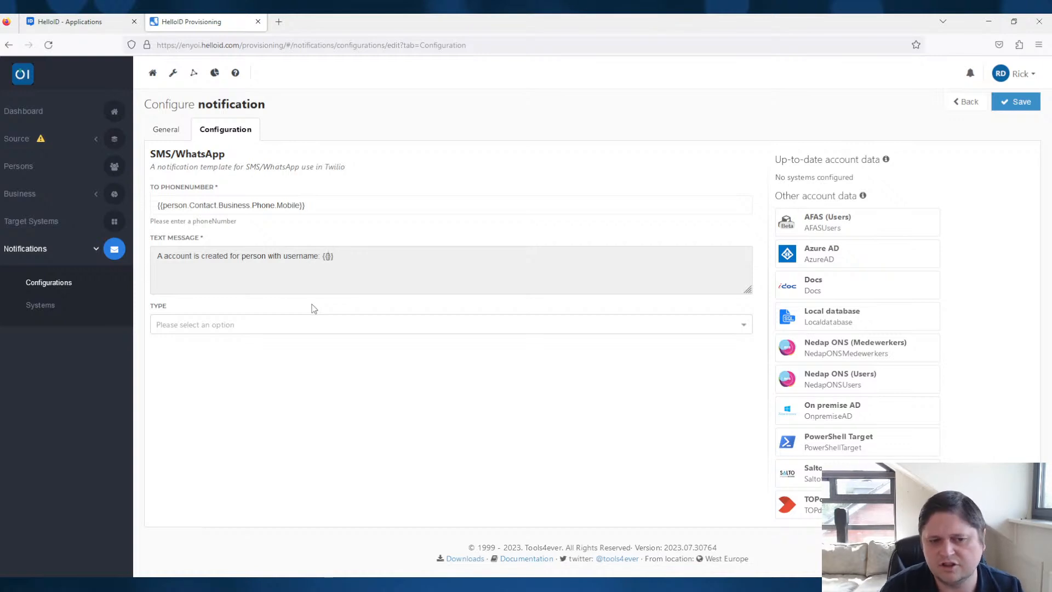
pyautogui.write('accou')
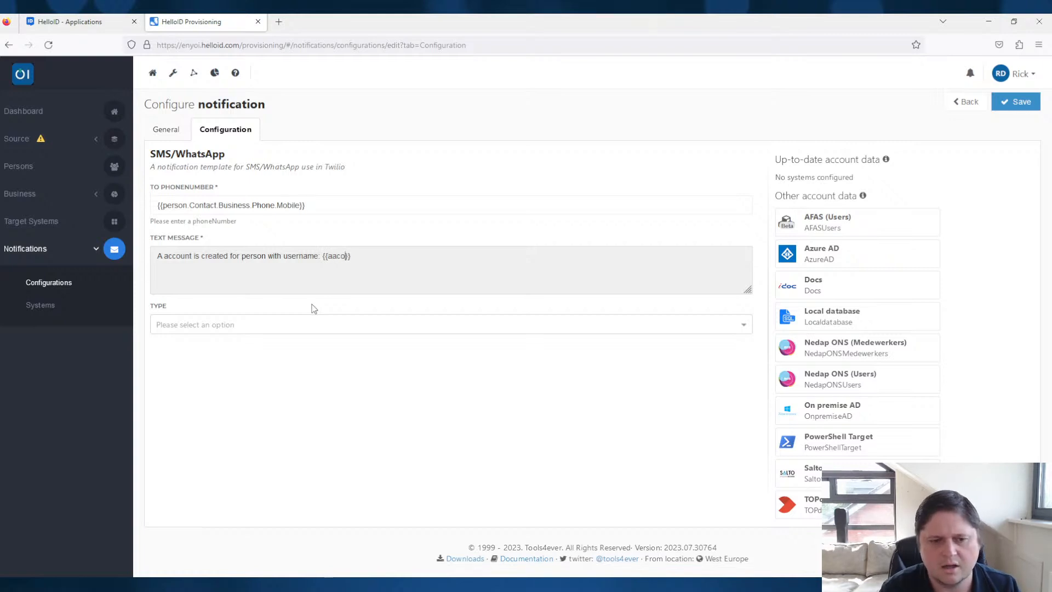
pyautogui.write('nt')
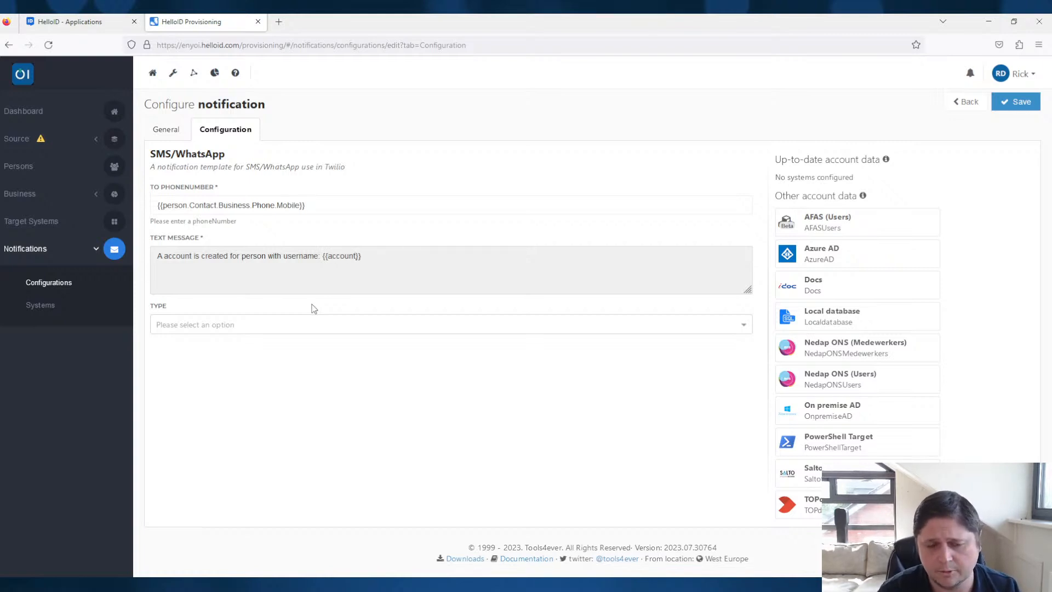
pyautogui.write('.username')
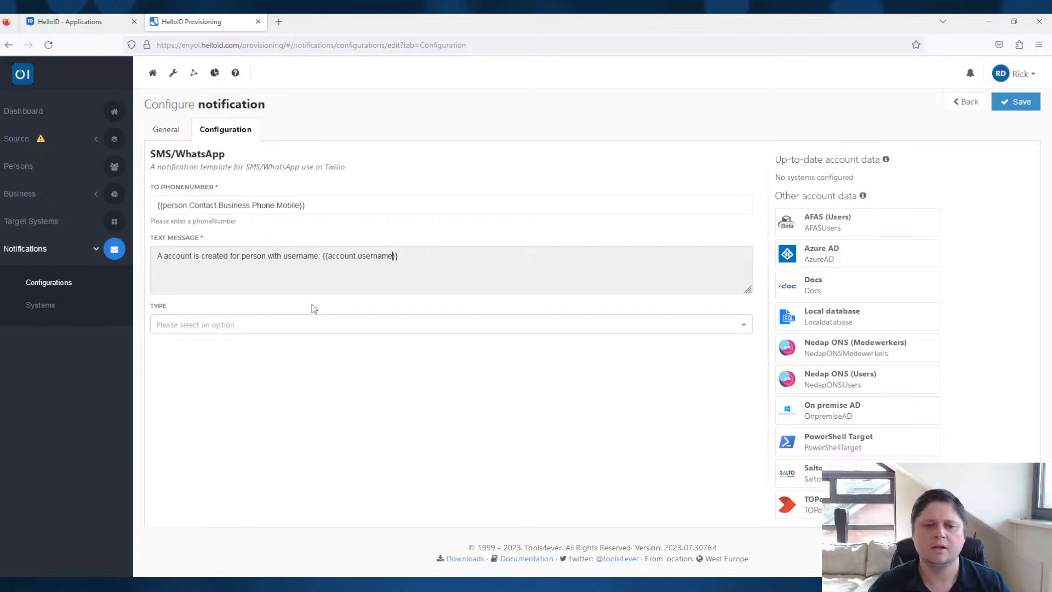
# - Replace the username variable in the text message with {{account.sAmAccountName}}
pyautogui.press('BackSpace')
pyautogui.press('BackSpace')
pyautogui.press('BackSpace')
pyautogui.press('BackSpace')
pyautogui.press('BackSpace')
pyautogui.press('BackSpace')
pyautogui.press('BackSpace')
pyautogui.press('BackSpace')
pyautogui.write('sA')
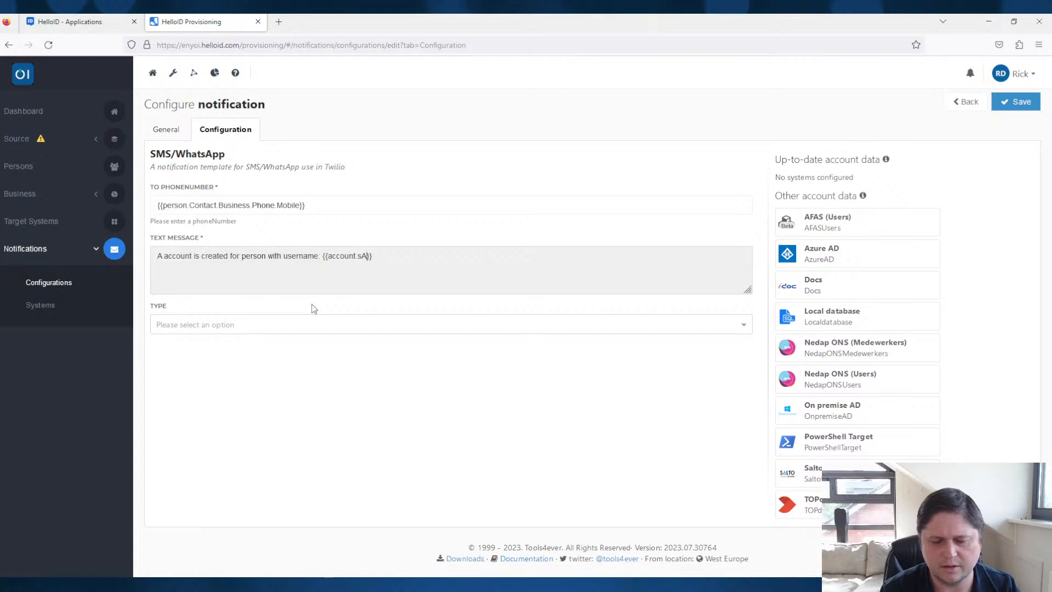
pyautogui.write('mAccount')
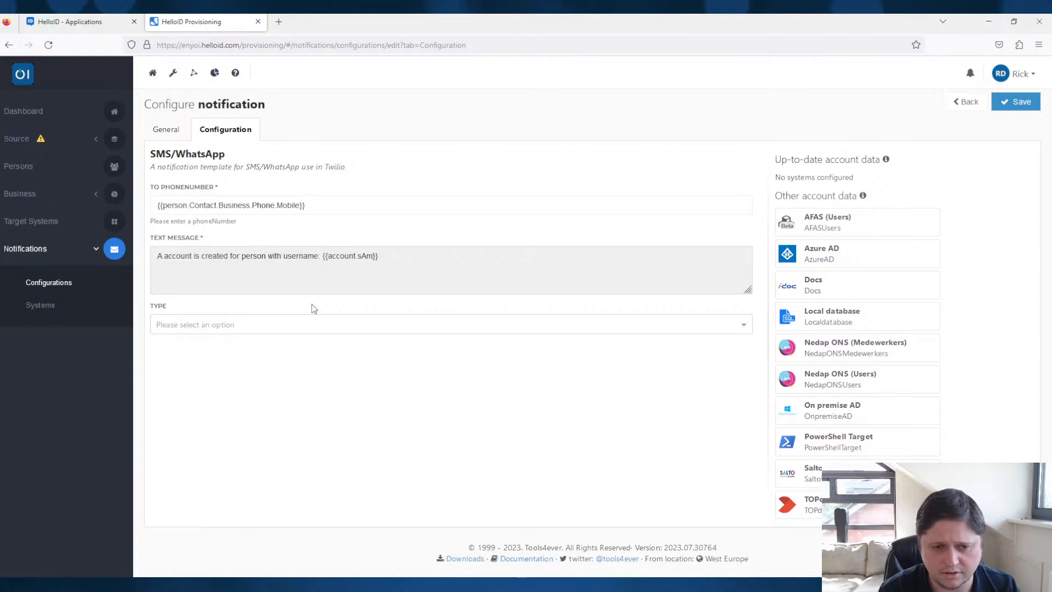
pyautogui.write('Name')
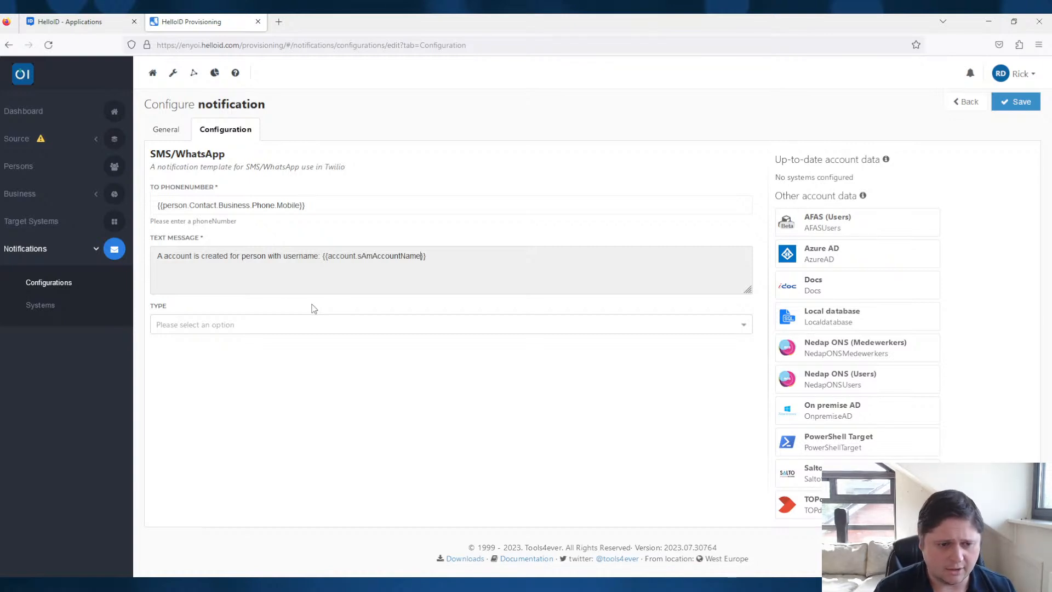
# - Set the message type to SMS and save the notification
pyautogui.click(206, 323)
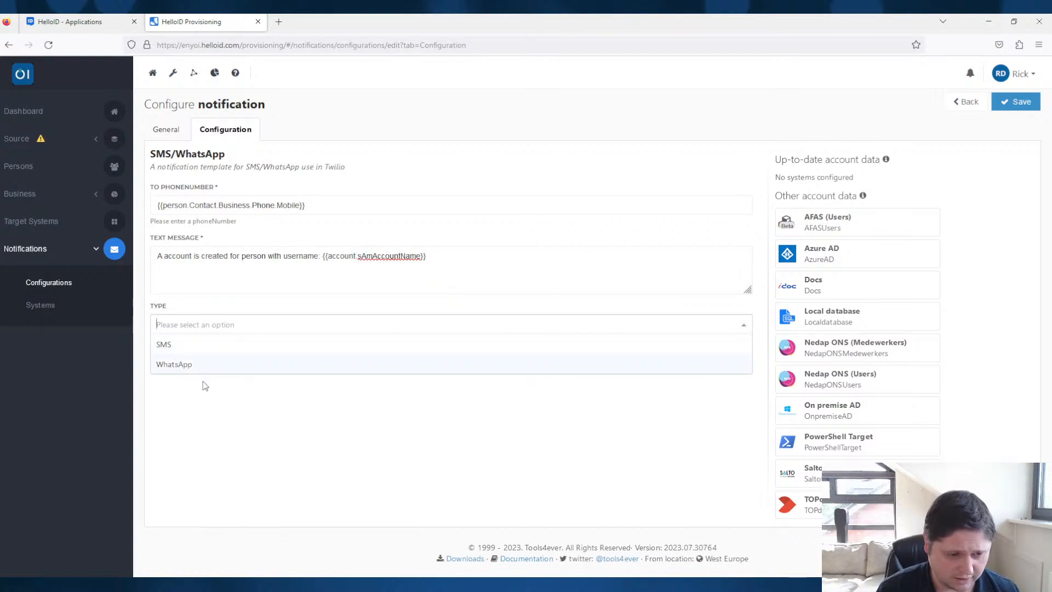
pyautogui.click(186, 350)
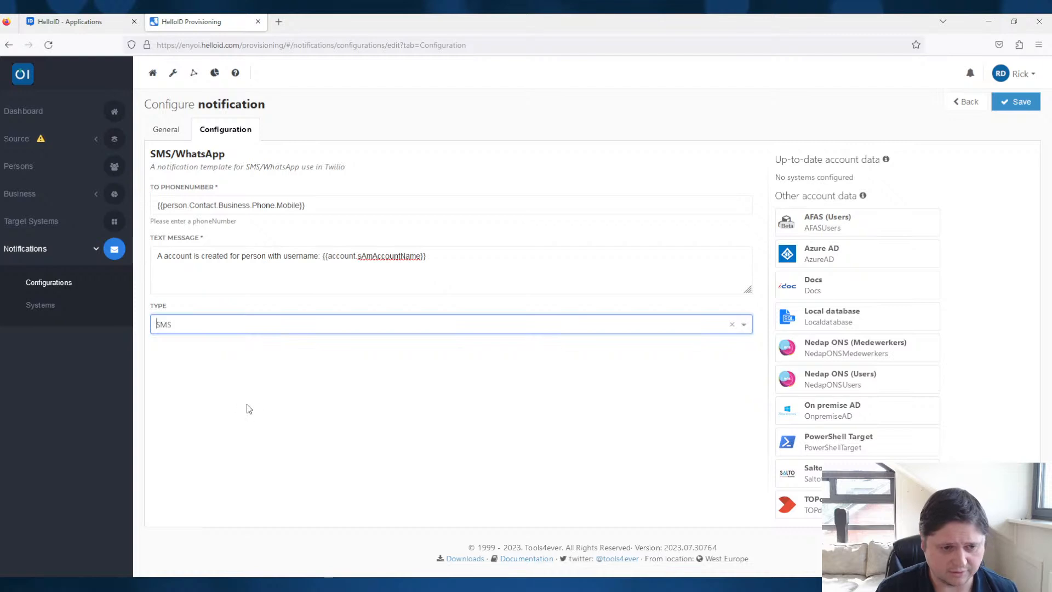
pyautogui.click(489, 255)
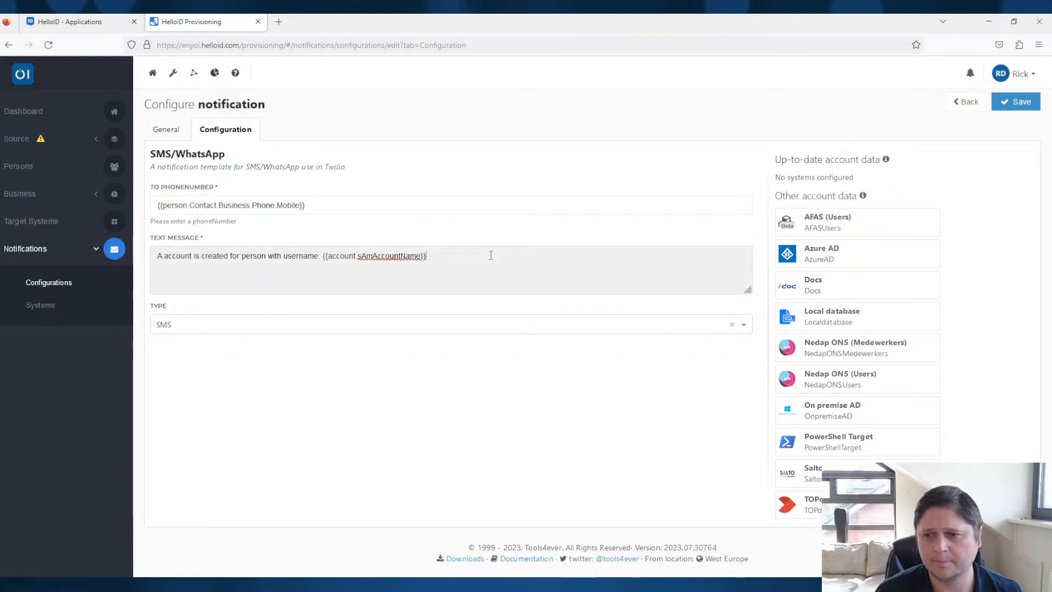
pyautogui.click(1017, 107)
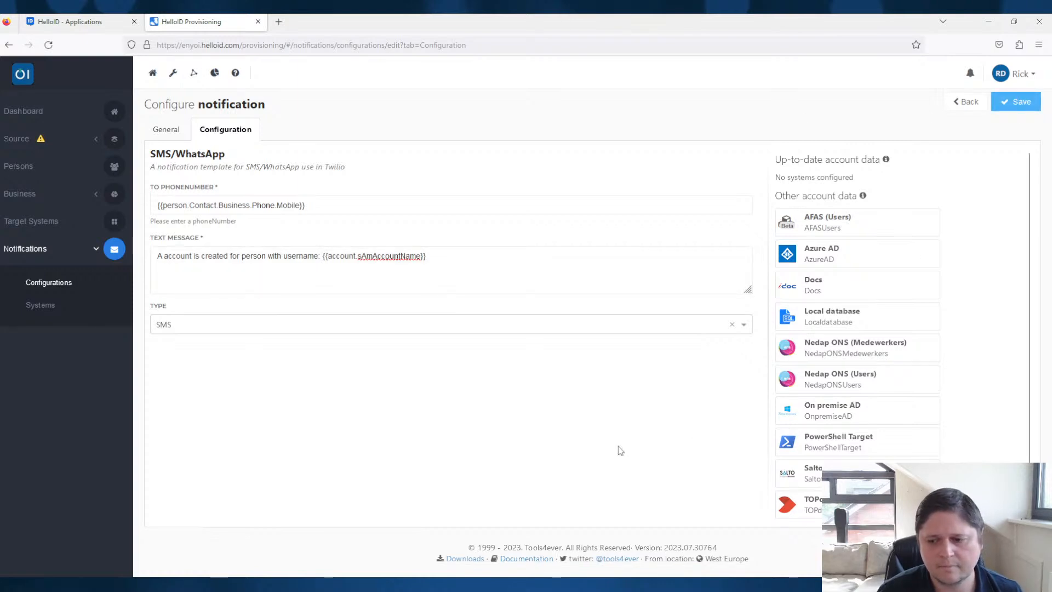
# - Review the available notification templates and notification systems in the notification's general settings
pyautogui.click(174, 130)
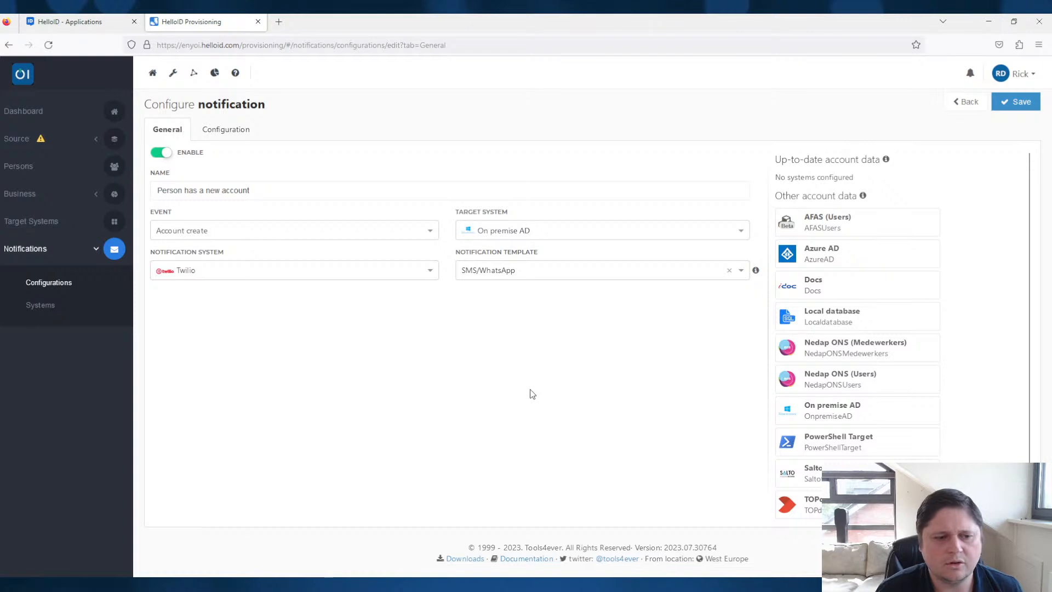
pyautogui.click(572, 271)
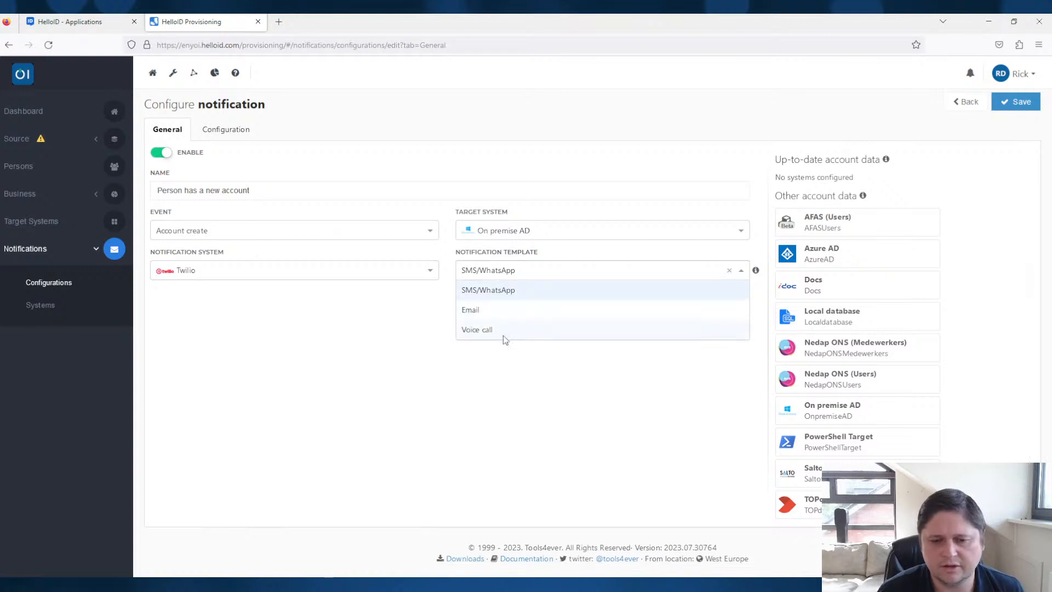
pyautogui.click(418, 329)
pyautogui.click(434, 277)
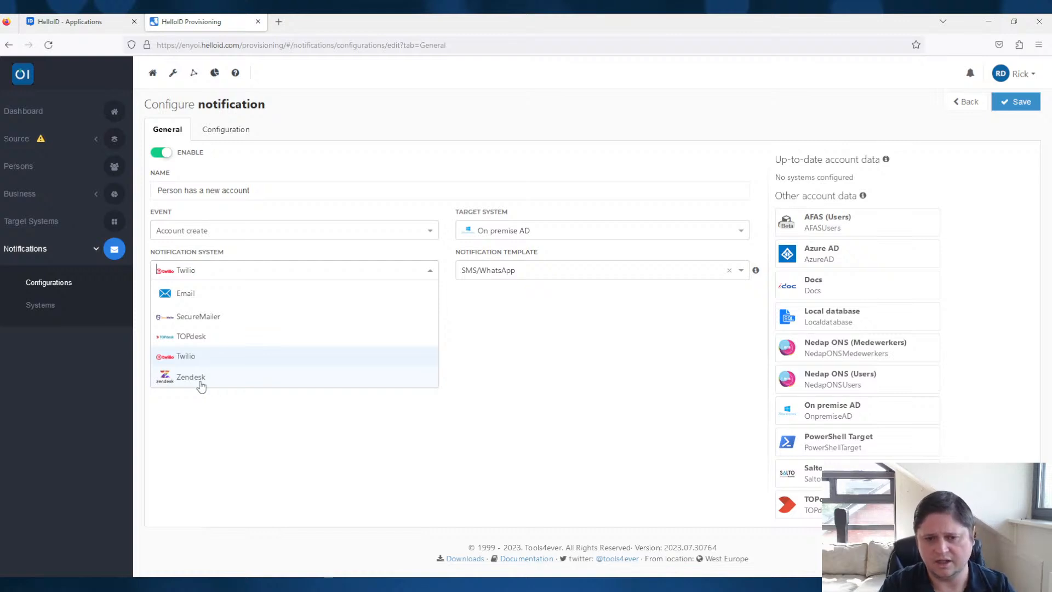
pyautogui.click(492, 367)
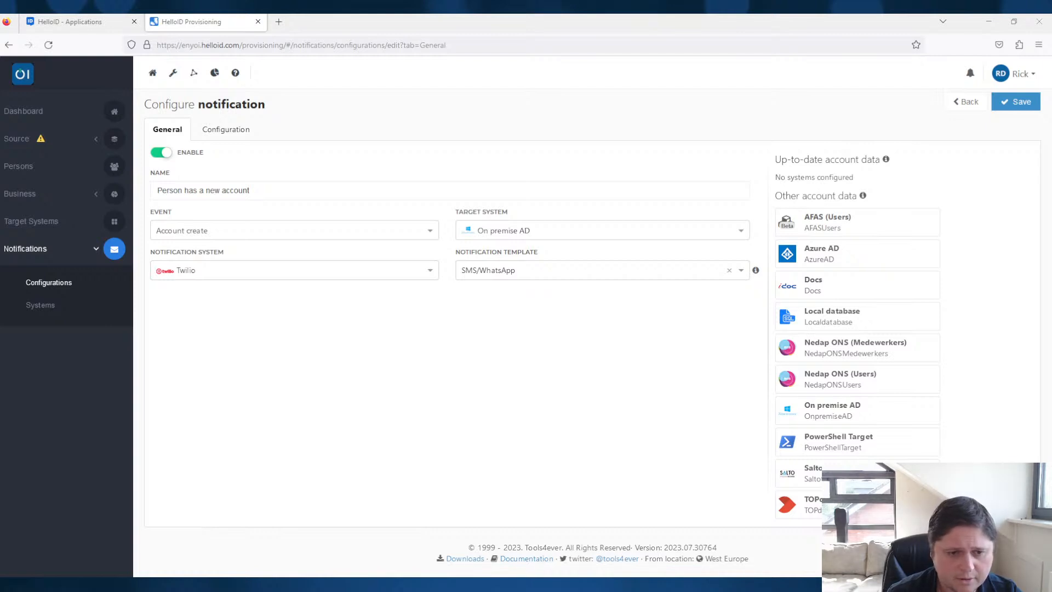
# - Open the Twilio notification system and examine its custom system configuration and its connection settings
pyautogui.click(36, 307)
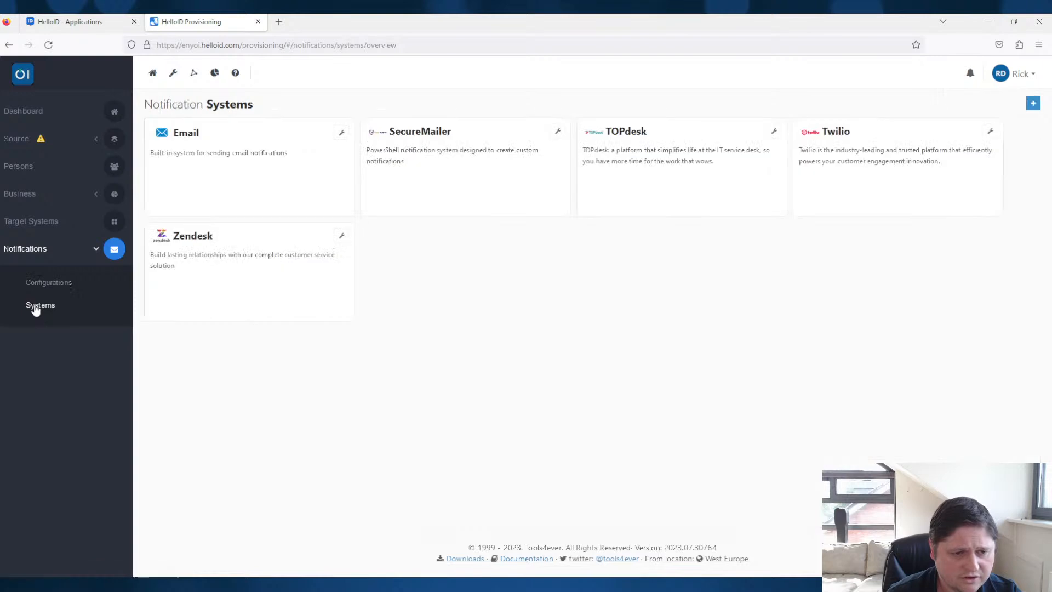
pyautogui.click(990, 132)
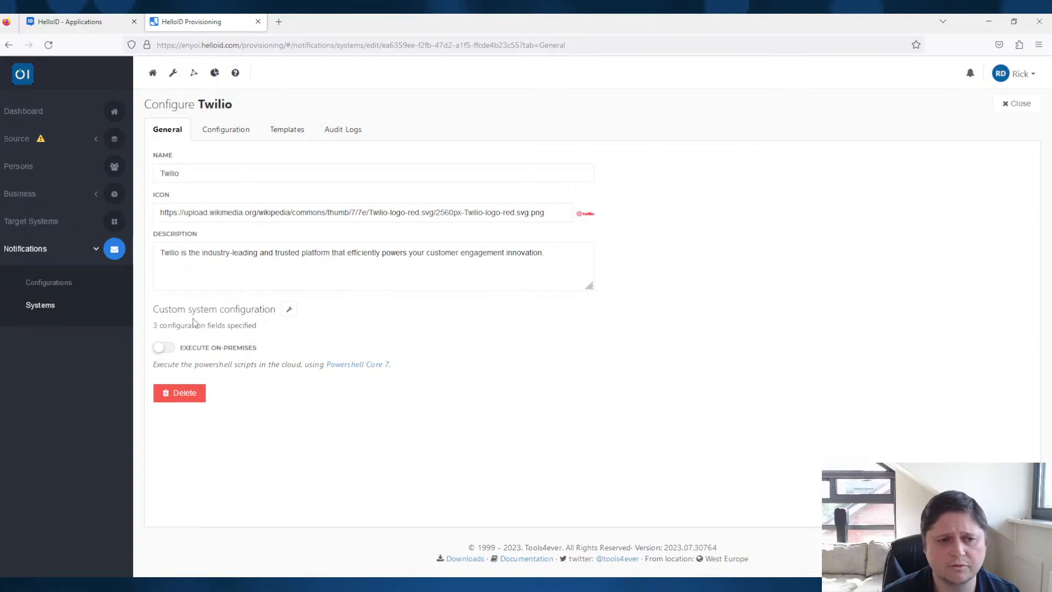
pyautogui.click(289, 310)
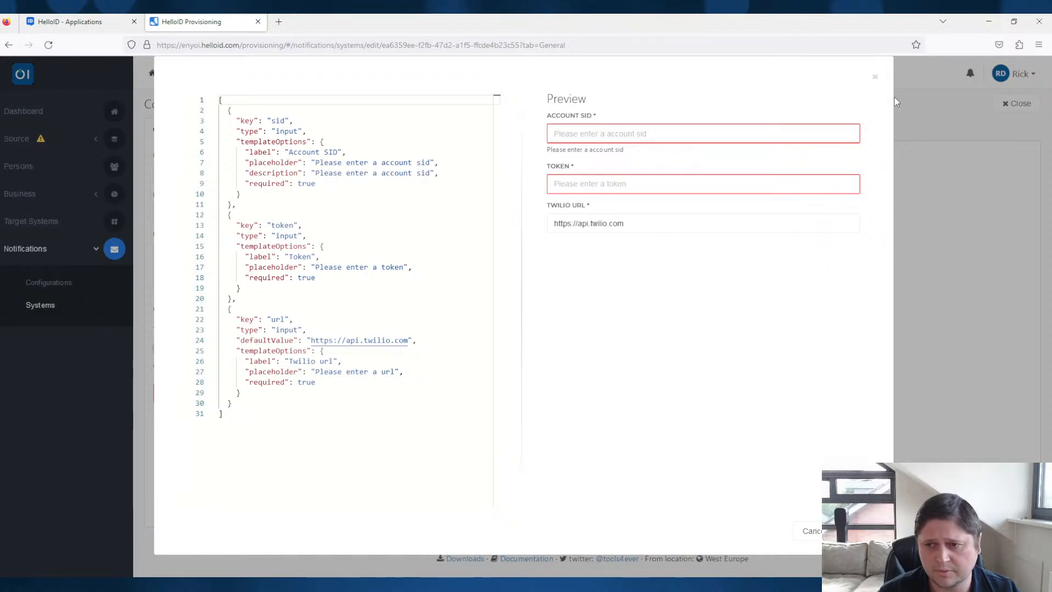
pyautogui.click(876, 79)
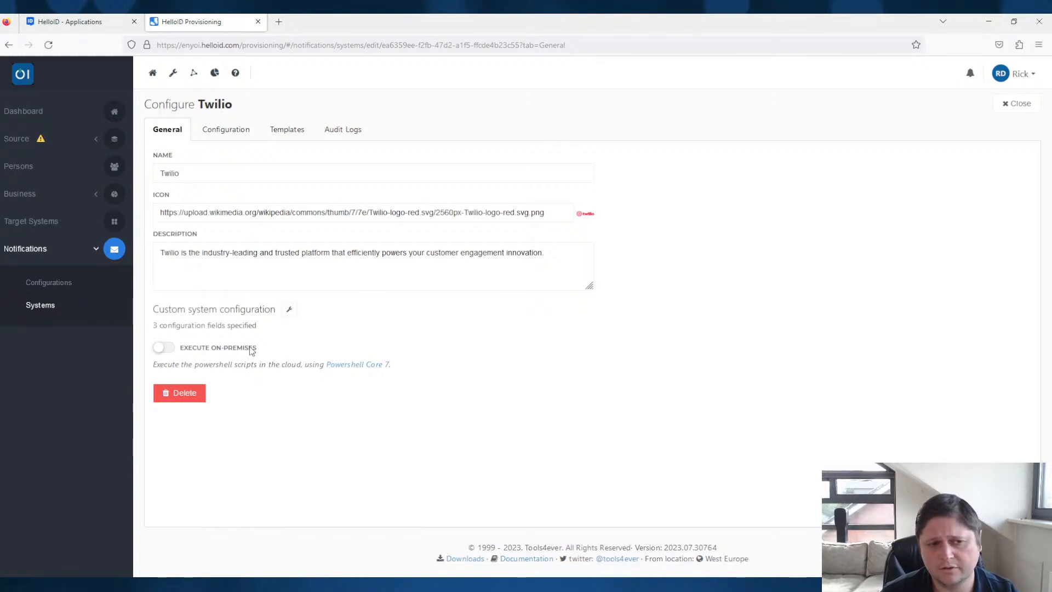
pyautogui.click(237, 141)
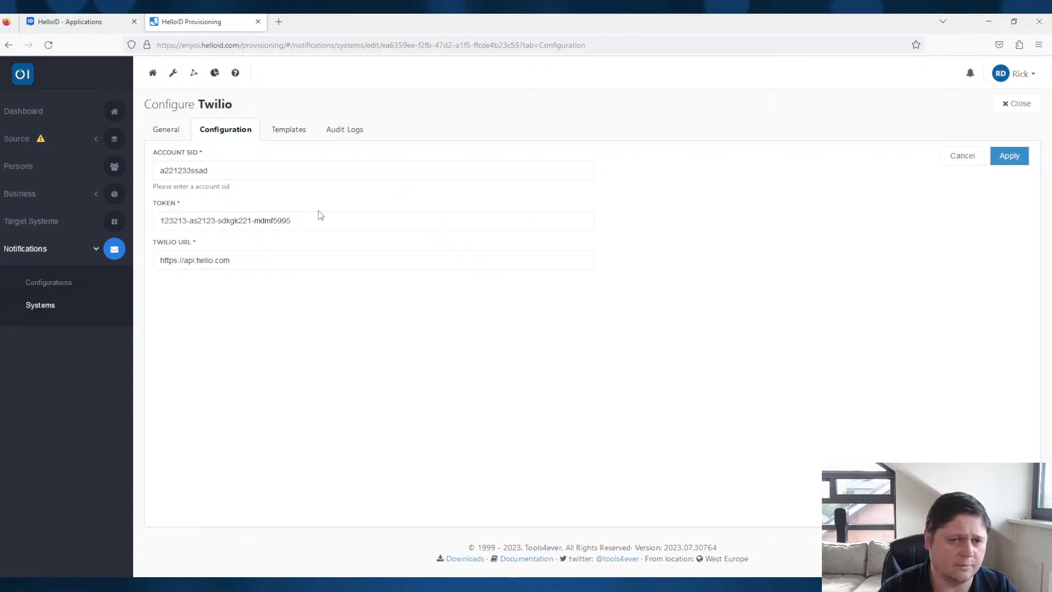
# - Examine the custom configuration of Twilio's SMS/WhatsApp template, comparing the JSON field definitions with the form preview
pyautogui.click(294, 135)
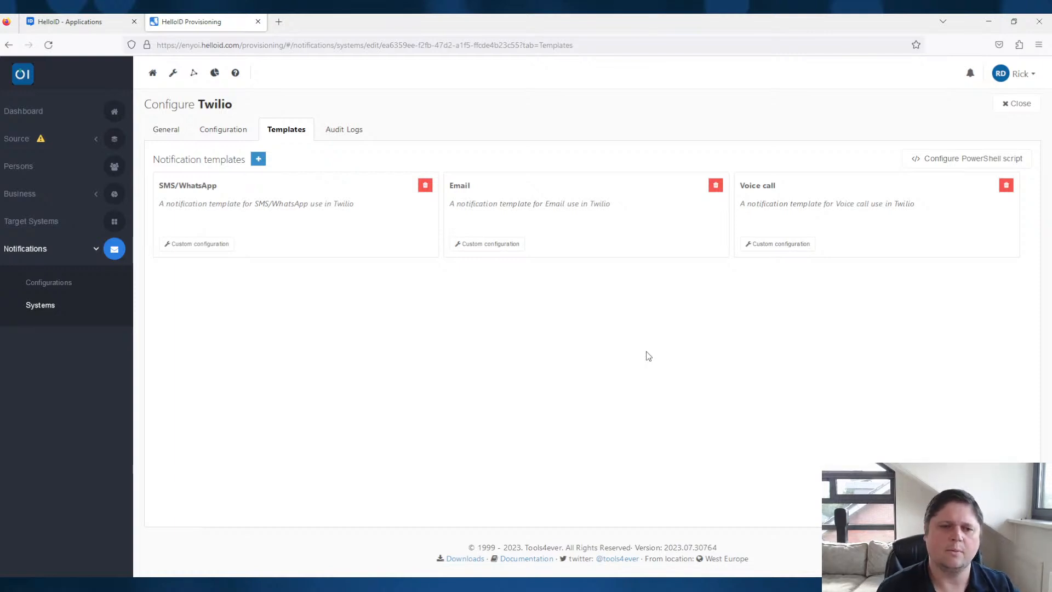
pyautogui.click(223, 245)
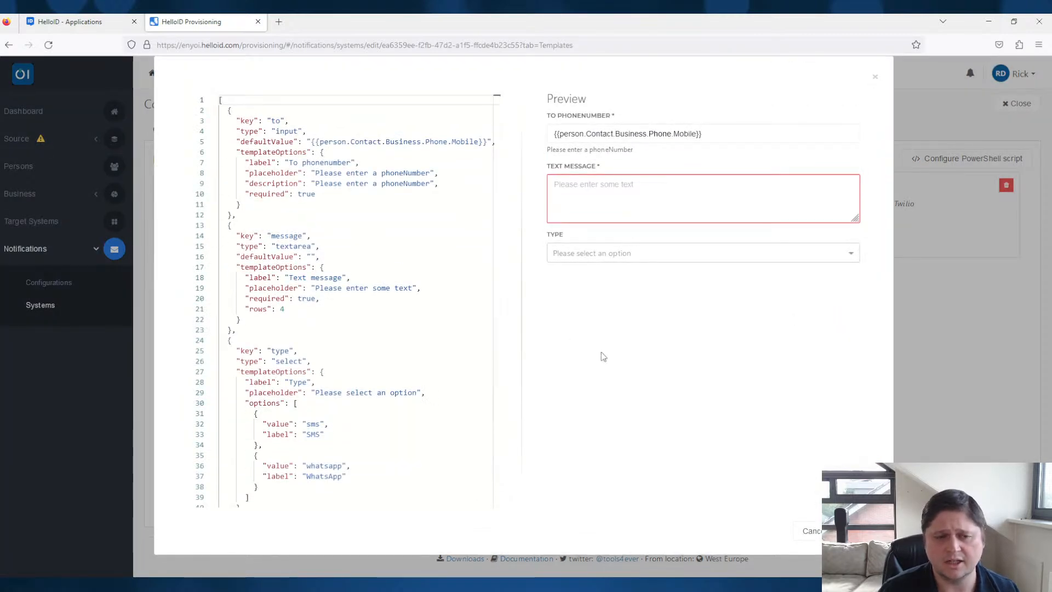
pyautogui.click(267, 120)
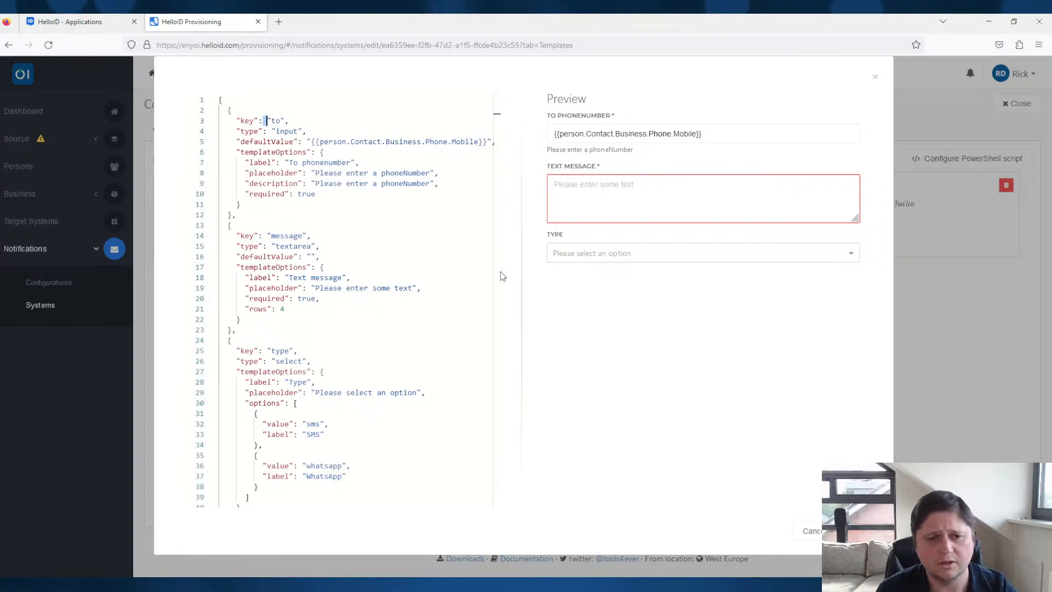
pyautogui.click(322, 246)
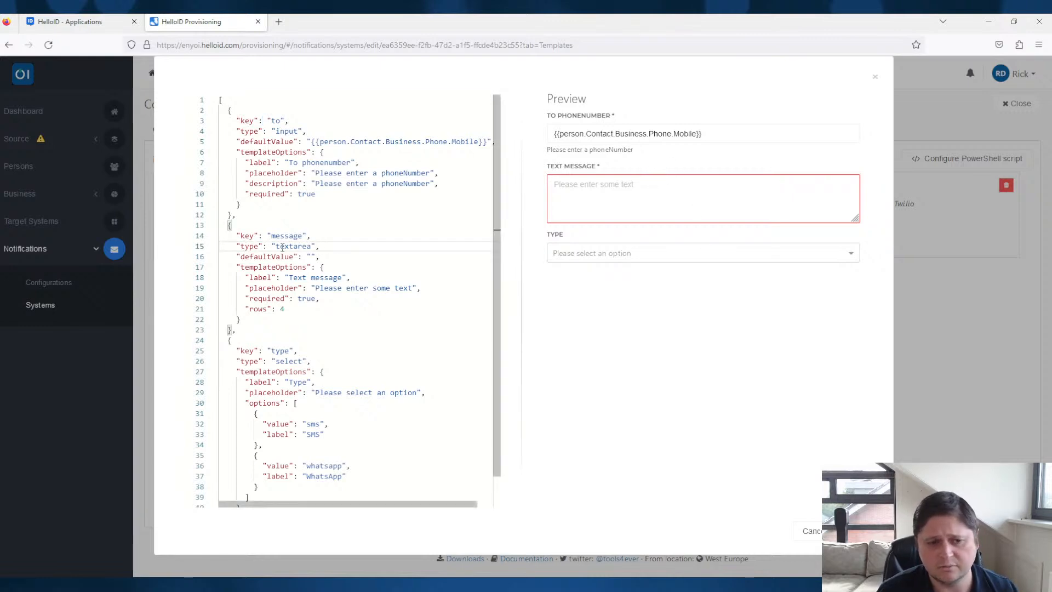
pyautogui.scroll(-1, 482, 433)
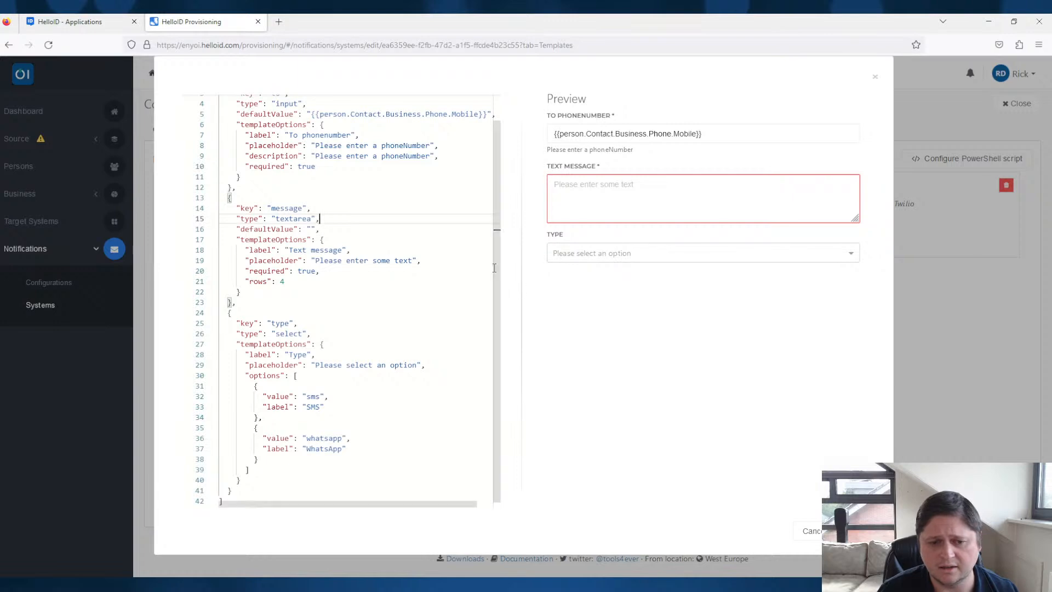
pyautogui.click(814, 254)
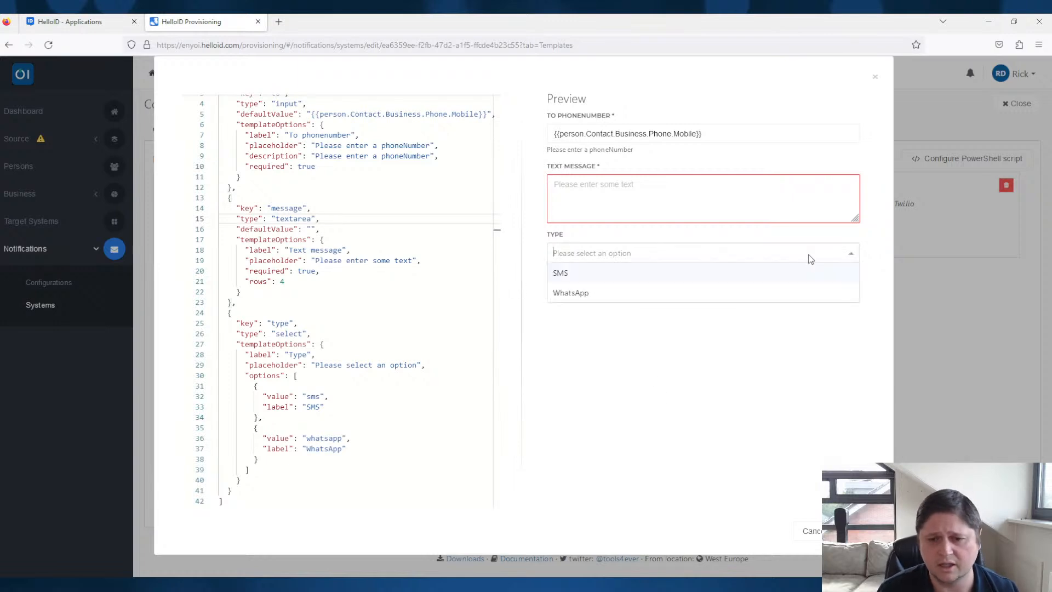
pyautogui.click(672, 403)
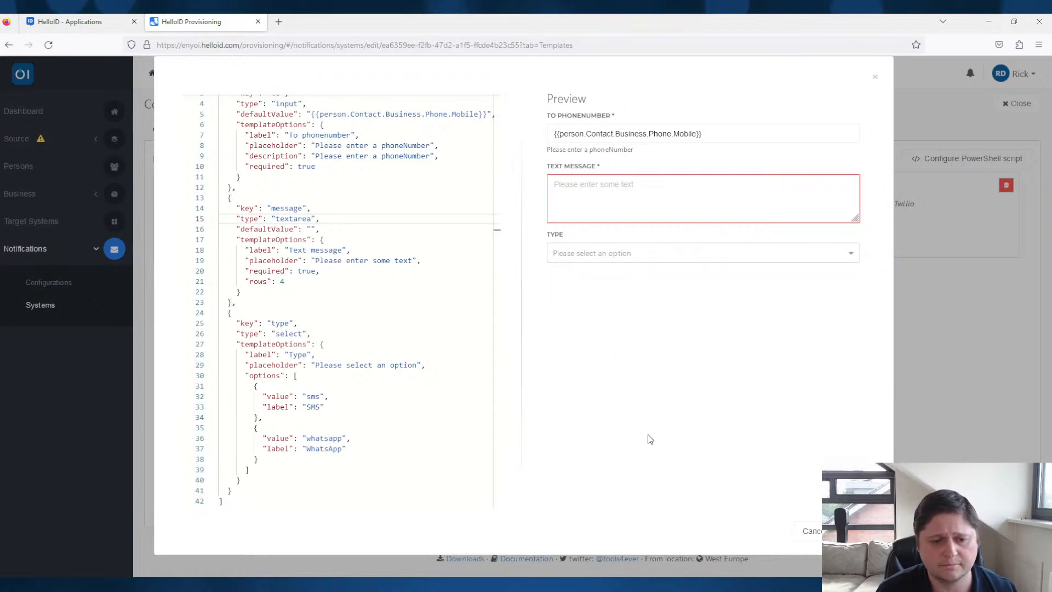
pyautogui.doubleClick(313, 406)
pyautogui.scroll(1, 328, 440)
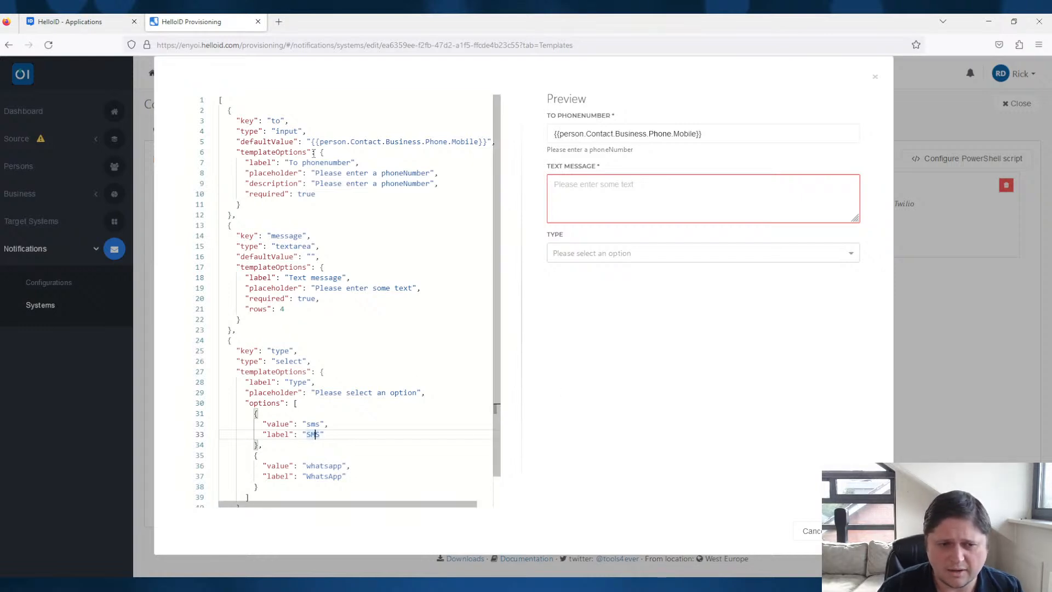
pyautogui.click(320, 204)
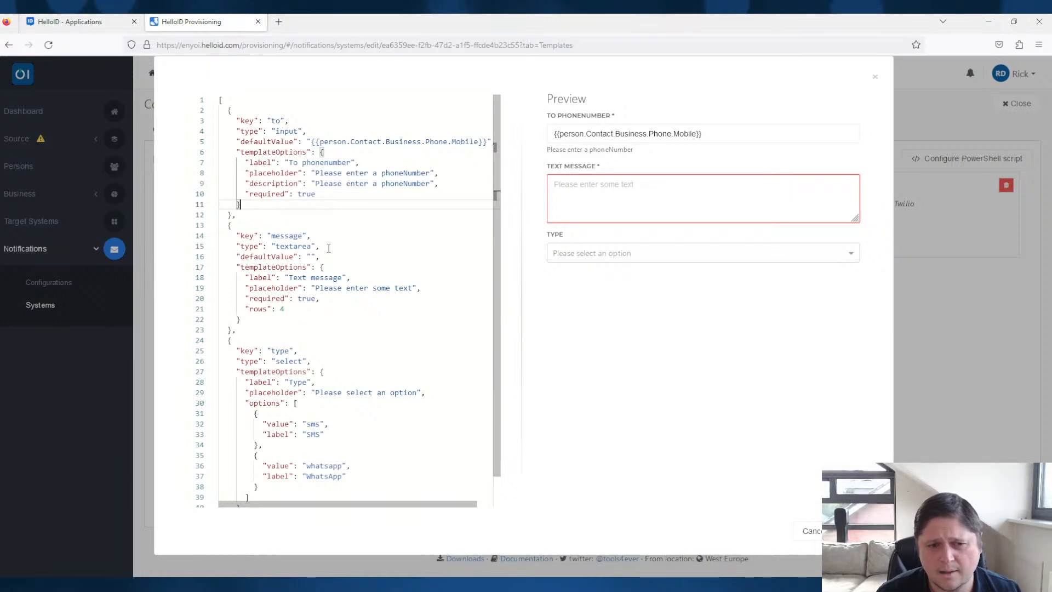
pyautogui.click(807, 529)
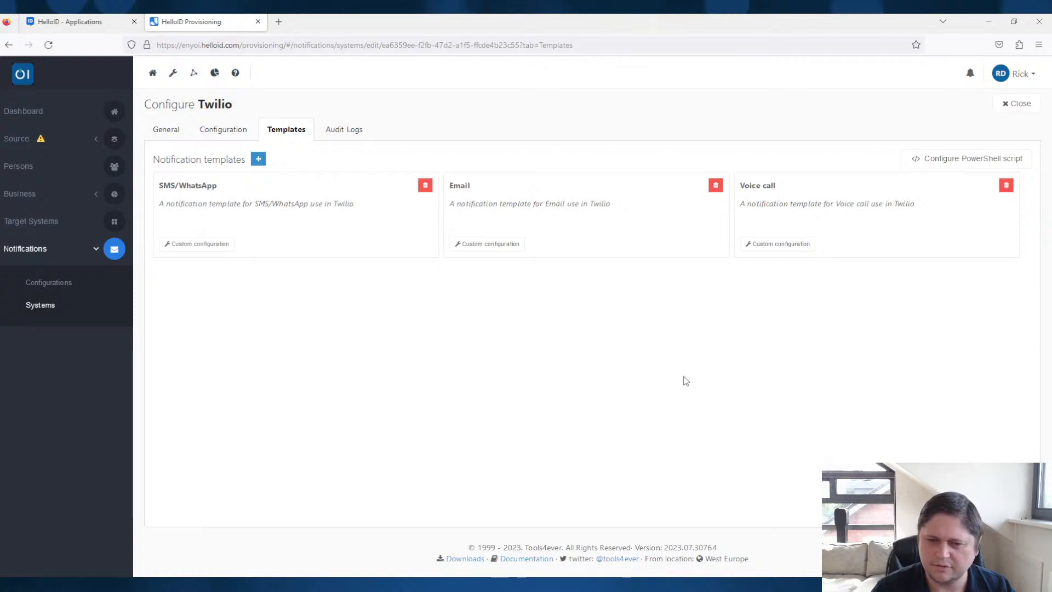
# - Examine the custom configurations and form previews of Twilio's Email and Voice call templates
pyautogui.click(497, 247)
pyautogui.click(592, 233)
pyautogui.click(587, 349)
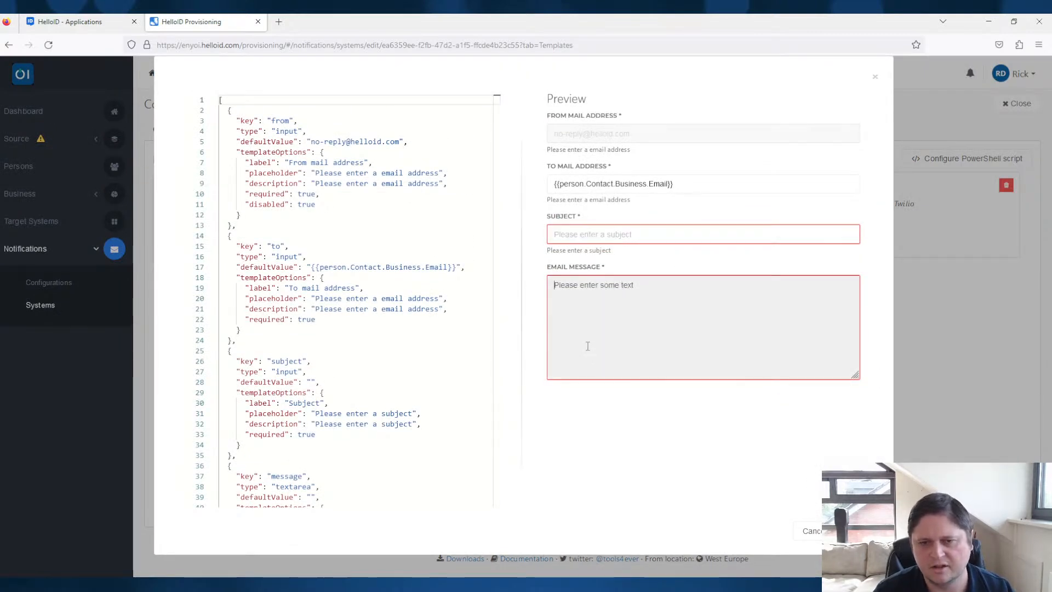
pyautogui.click(662, 133)
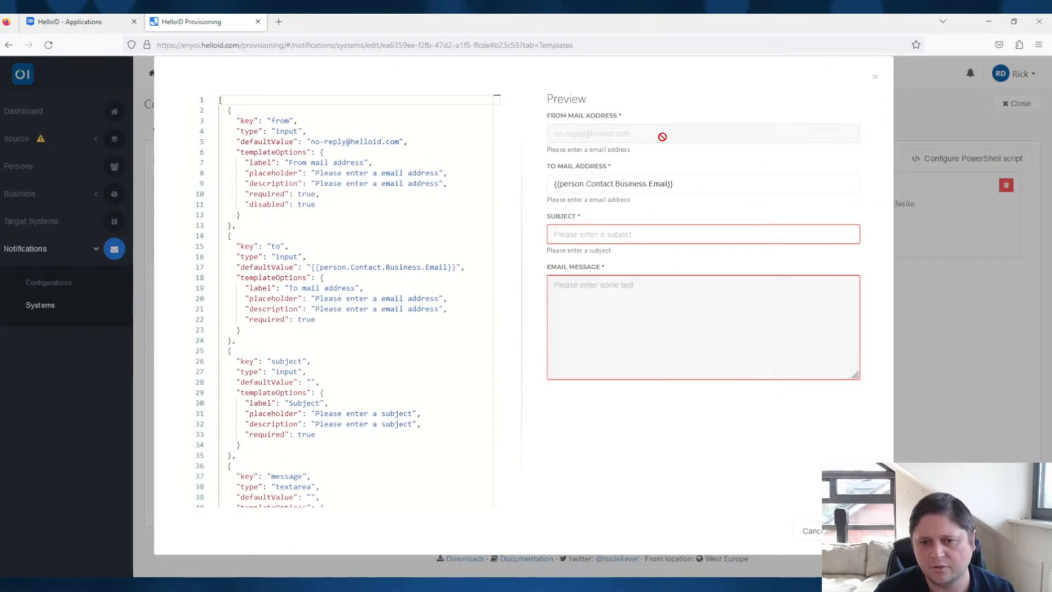
pyautogui.click(875, 79)
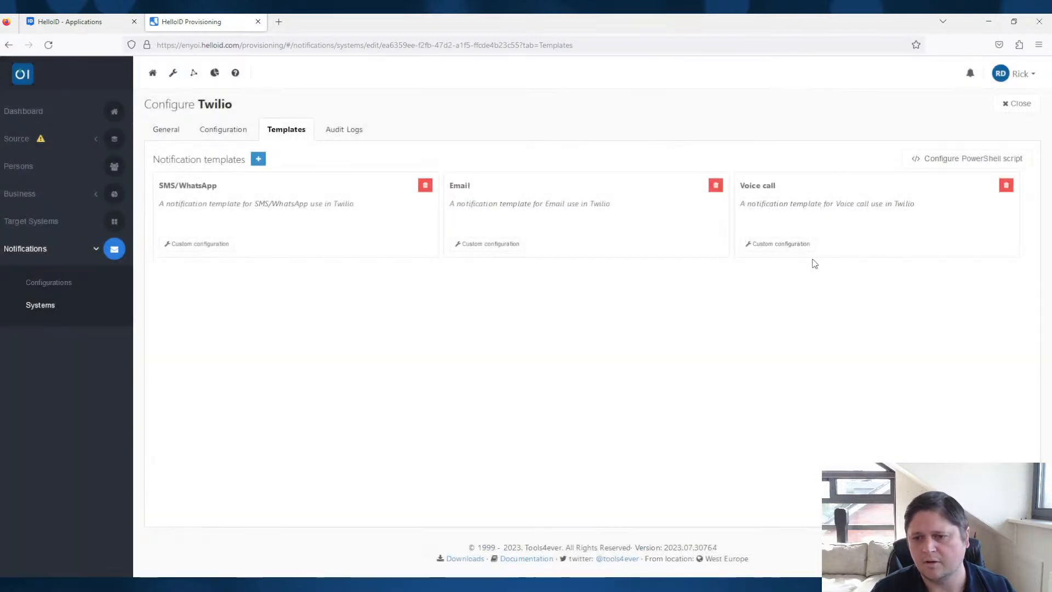
pyautogui.click(804, 250)
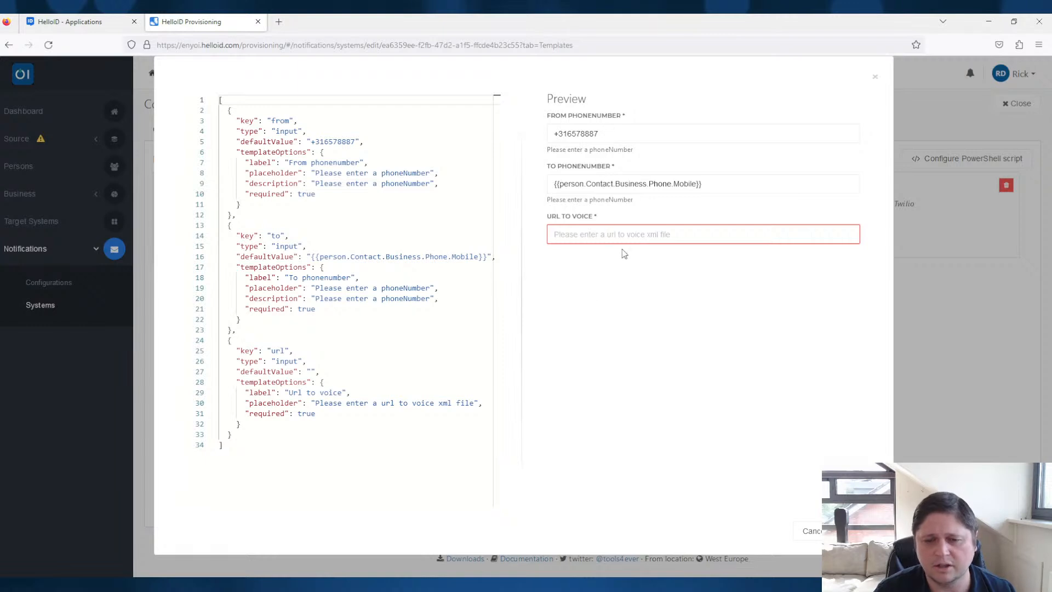
pyautogui.click(875, 80)
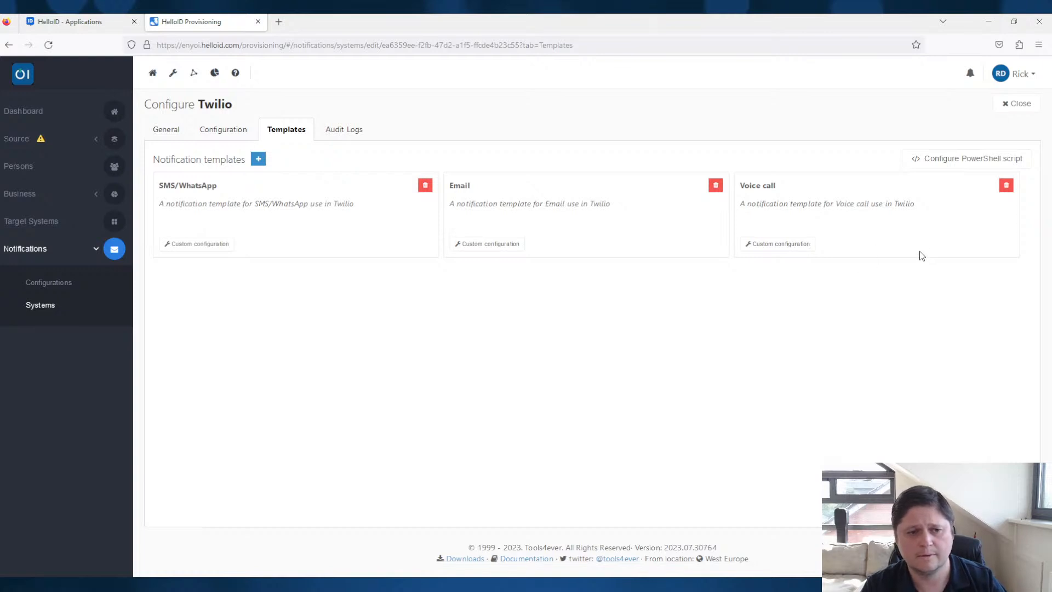
# - Create a new notification configuration named Test with event Account create and target system Azure AD
pyautogui.click(38, 288)
pyautogui.click(1013, 103)
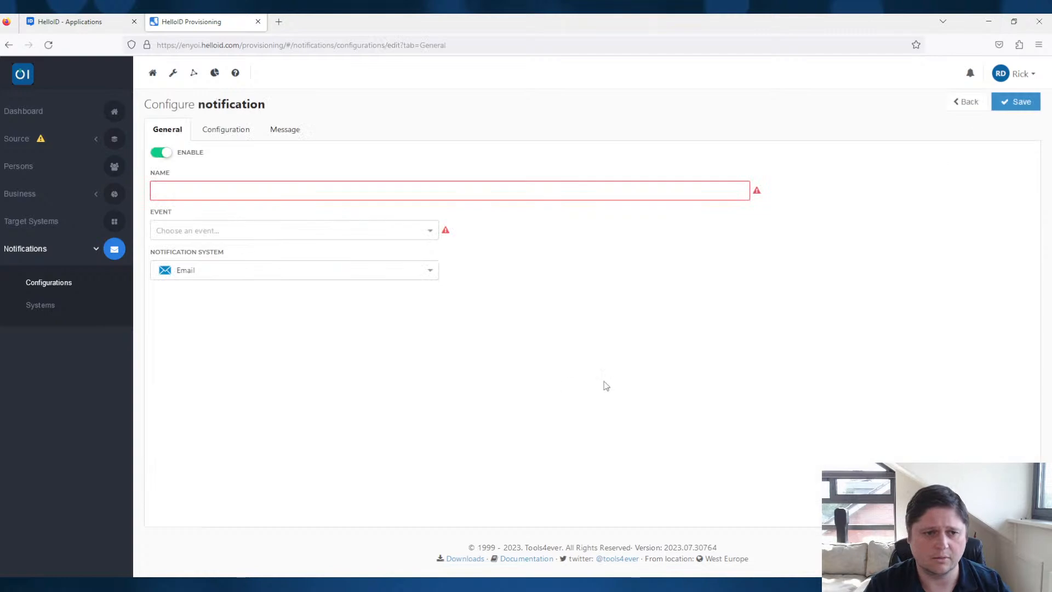
pyautogui.click(268, 191)
pyautogui.write('Test')
pyautogui.click(399, 230)
pyautogui.click(241, 268)
pyautogui.click(552, 230)
pyautogui.click(507, 271)
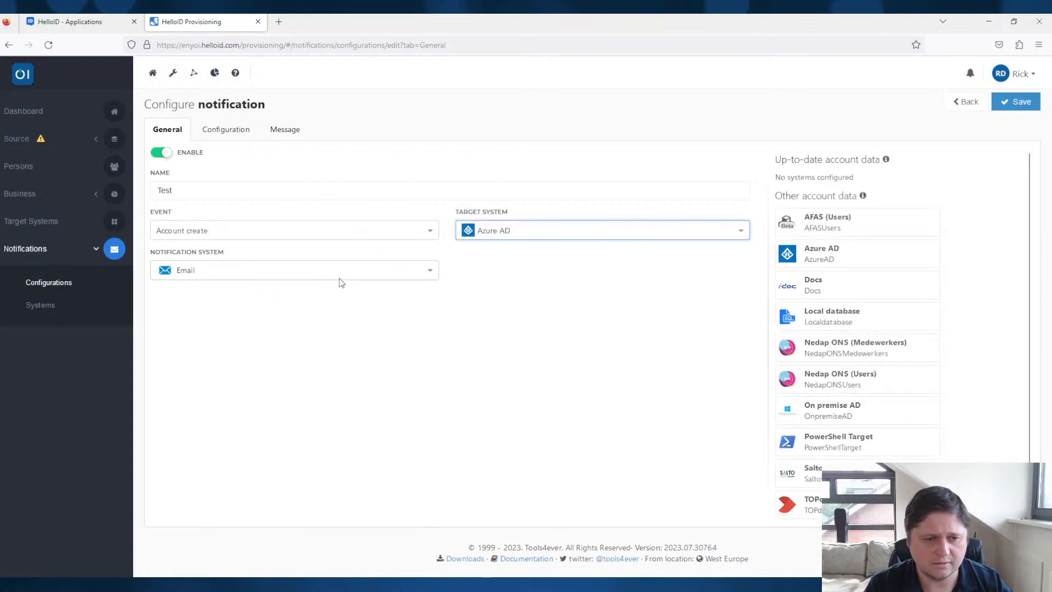
# - Set the Test notification's system to Twilio with the Email template and view the template's configuration fields
pyautogui.click(339, 280)
pyautogui.click(199, 359)
pyautogui.click(597, 270)
pyautogui.click(477, 310)
pyautogui.click(220, 134)
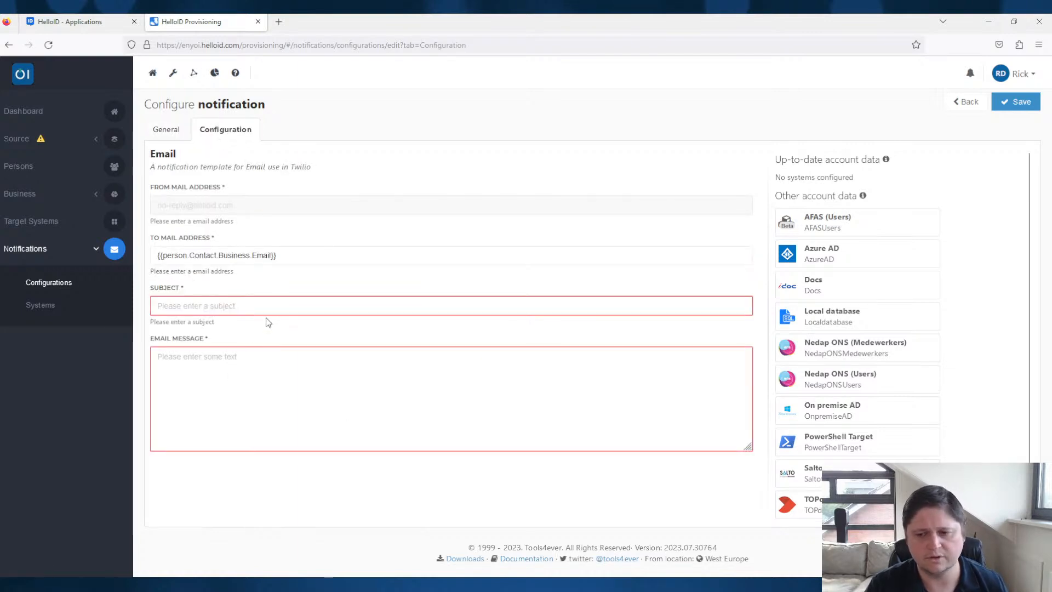
# - Switch the Test notification's template to Voice call and view the template's configuration fields
pyautogui.click(170, 129)
pyautogui.click(520, 274)
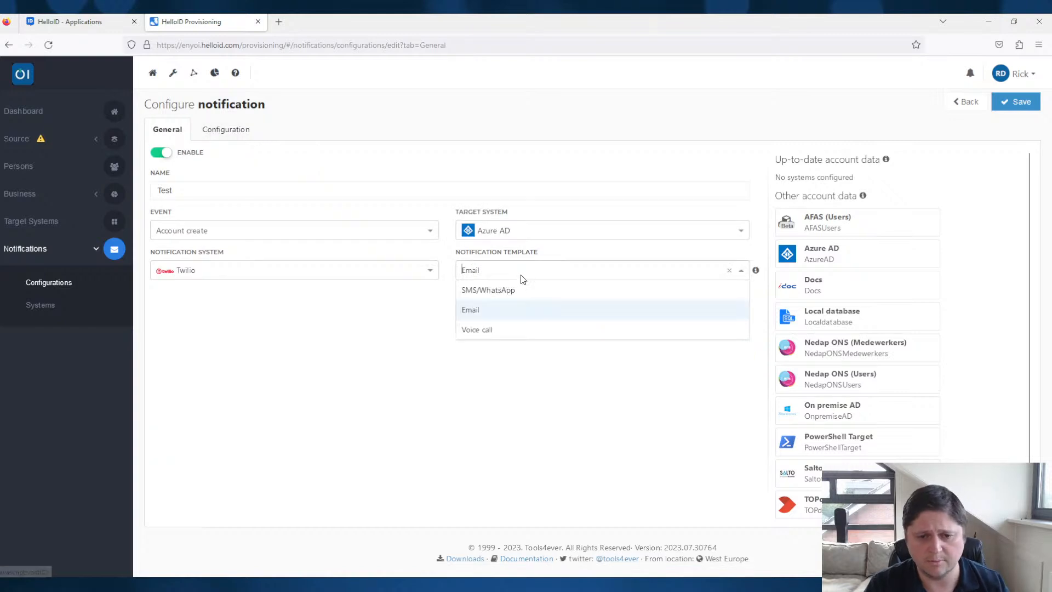
pyautogui.click(496, 328)
pyautogui.click(241, 133)
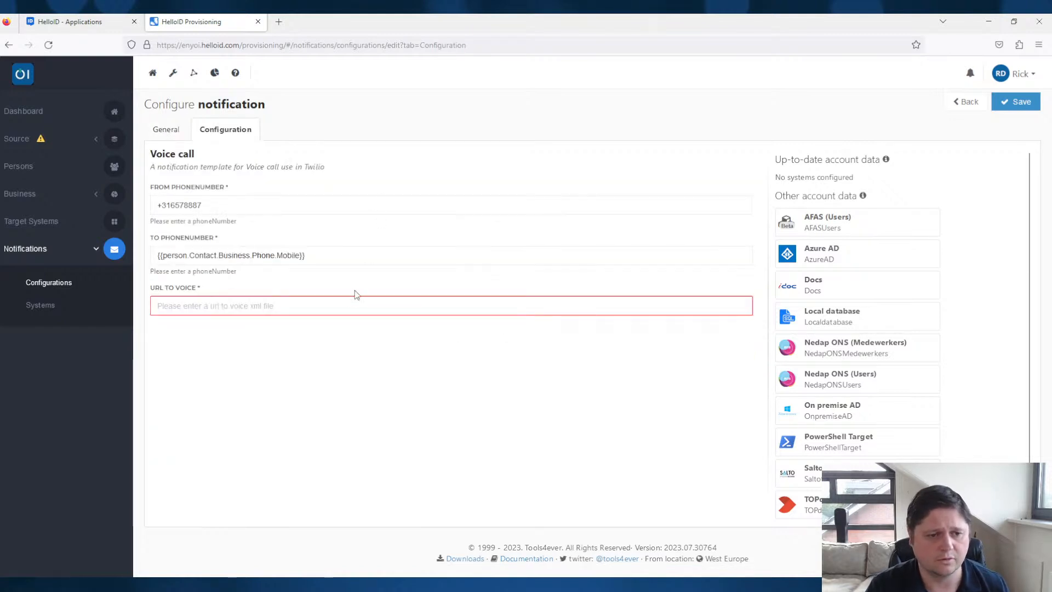
# - Switch the Test notification's template to SMS/WhatsApp and view the template's configuration fields
pyautogui.click(165, 129)
pyautogui.click(528, 270)
pyautogui.click(502, 290)
pyautogui.click(226, 130)
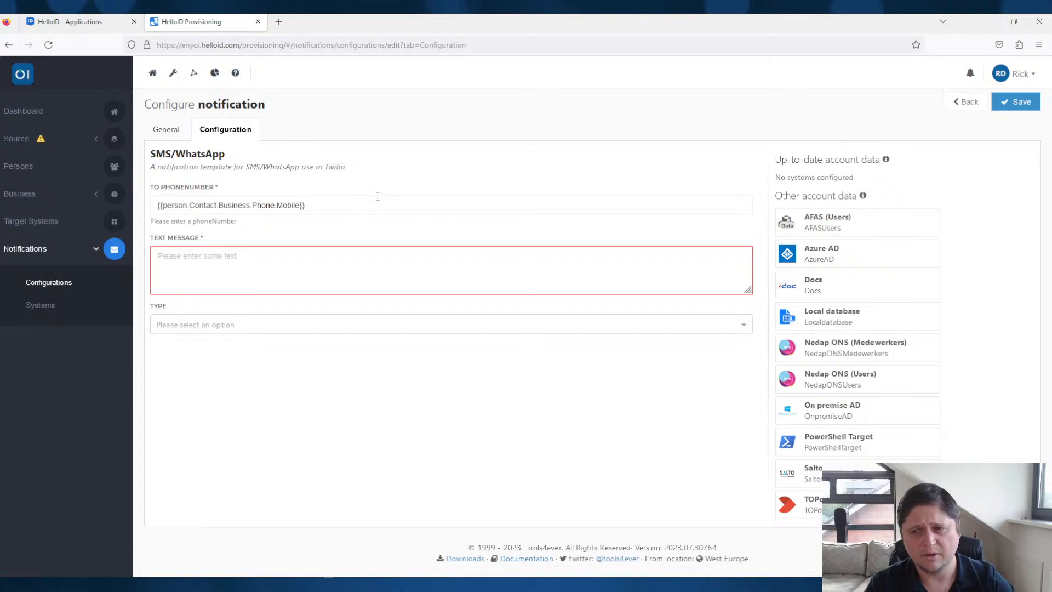
# - Open the Twilio notification system's templates and examine how its PowerShell script branches on the template configuration's scriptFlow value
pyautogui.click(43, 311)
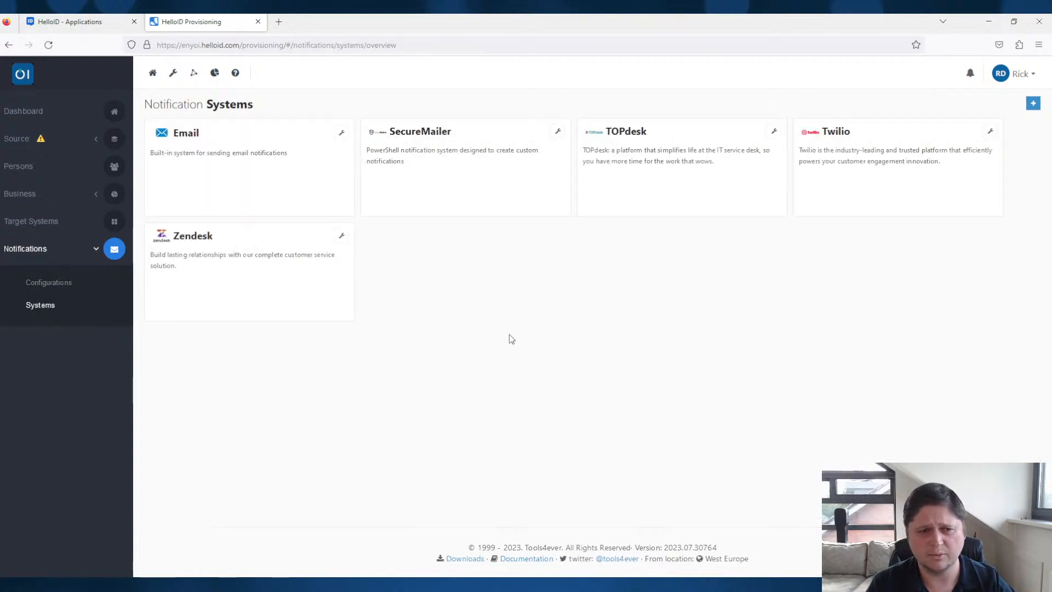
pyautogui.click(990, 132)
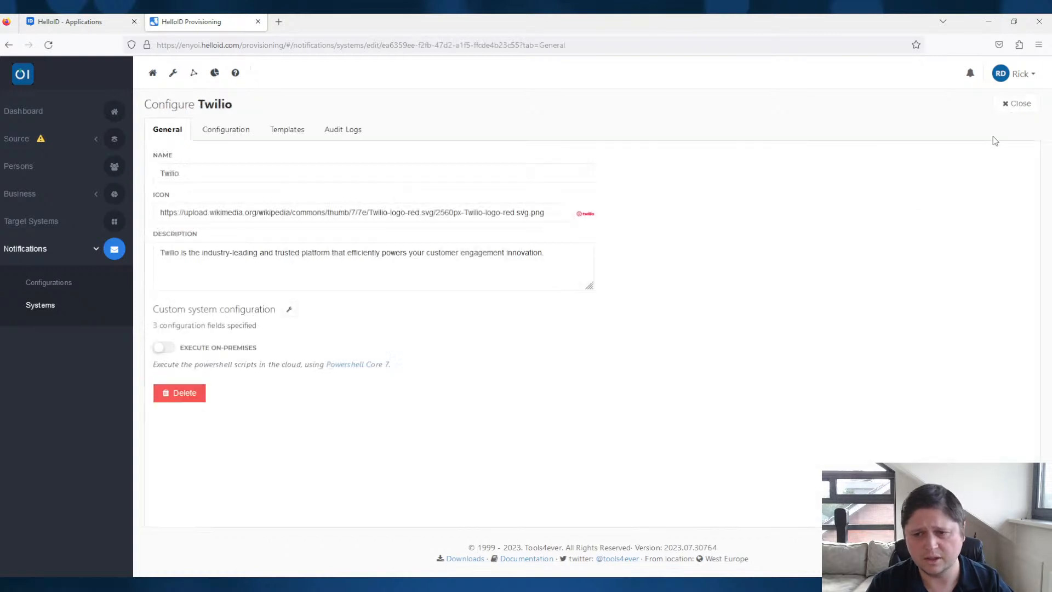
pyautogui.click(218, 133)
pyautogui.click(289, 132)
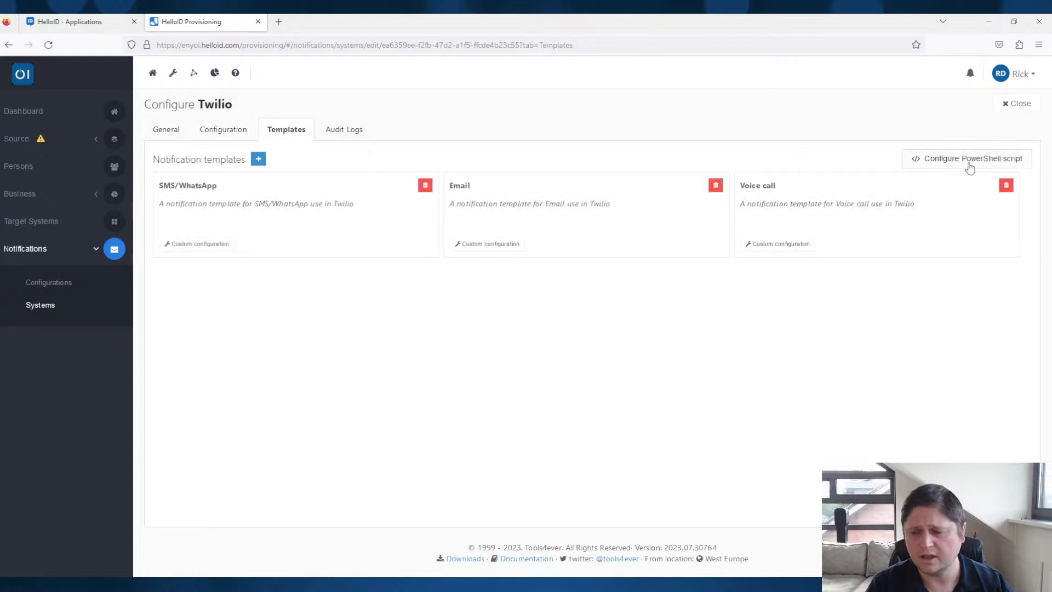
pyautogui.click(954, 164)
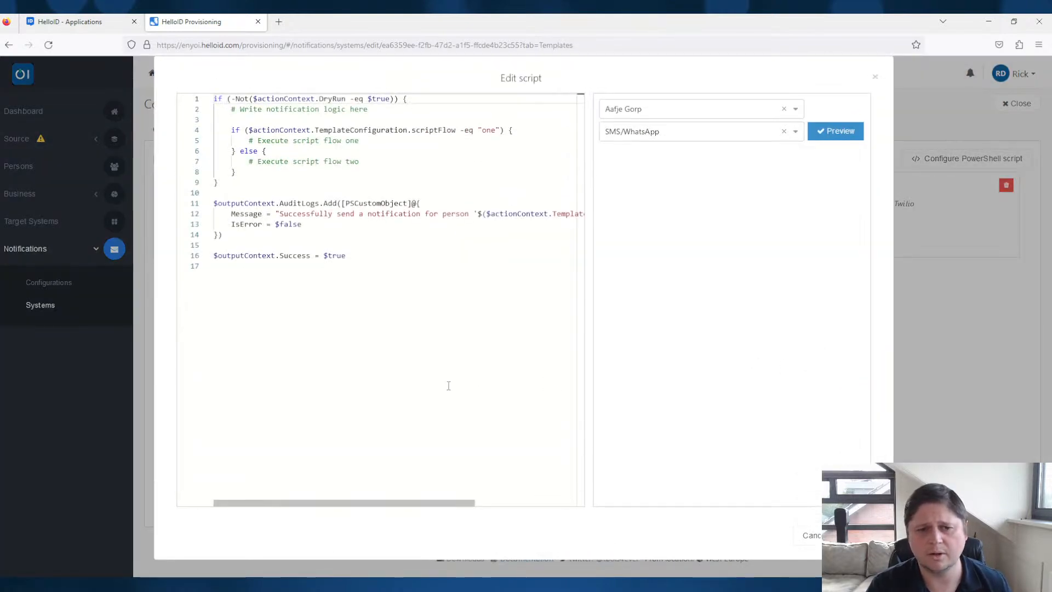
pyautogui.click(433, 280)
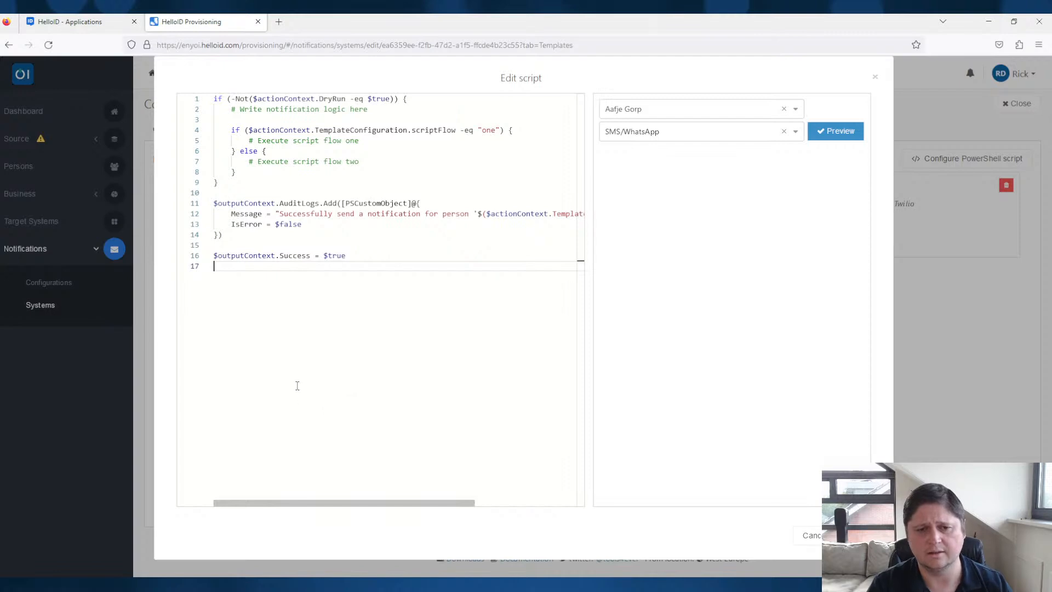
pyautogui.click(874, 80)
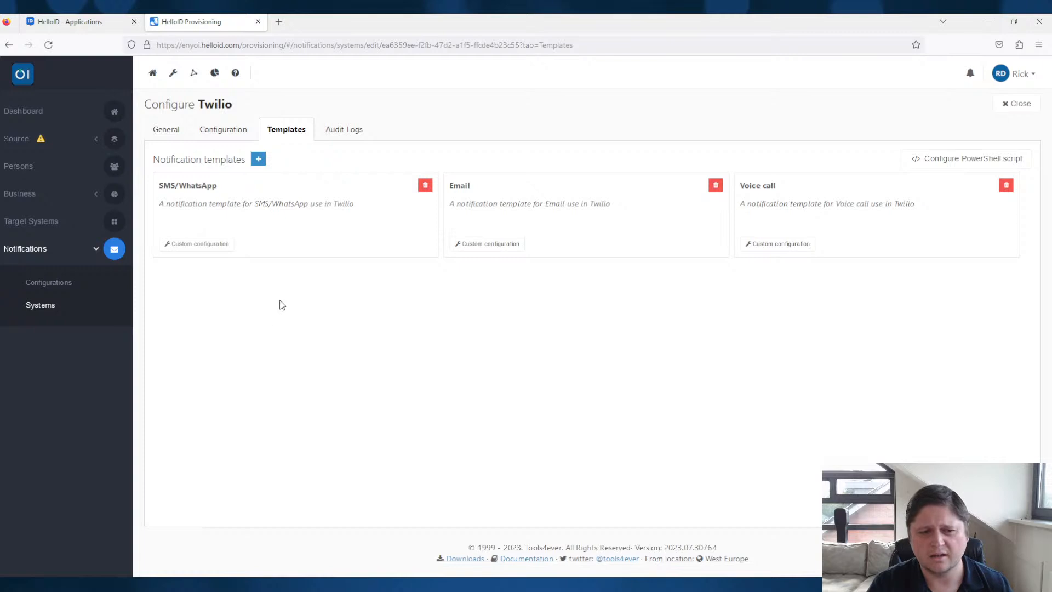
# - Duplicate the To phonenumber field definition at the start of the SMS/WhatsApp template's custom configuration JSON
pyautogui.click(222, 249)
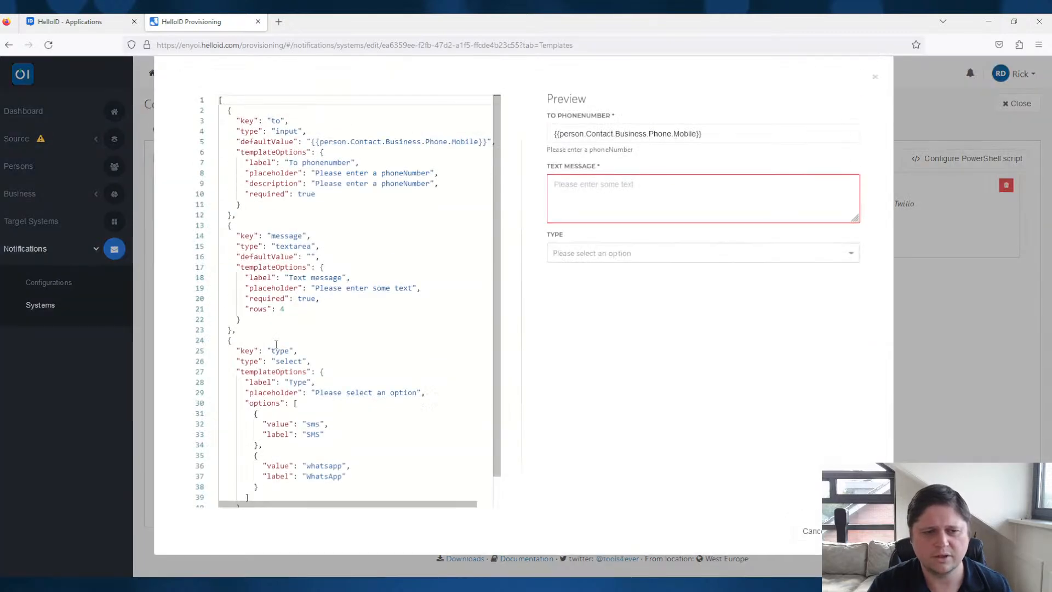
pyautogui.moveTo(241, 219); pyautogui.dragTo(206, 117)
pyautogui.hotkey('ctrl', 'c')
pyautogui.click(255, 102)
pyautogui.press('Return')
pyautogui.hotkey('ctrl', 'v')
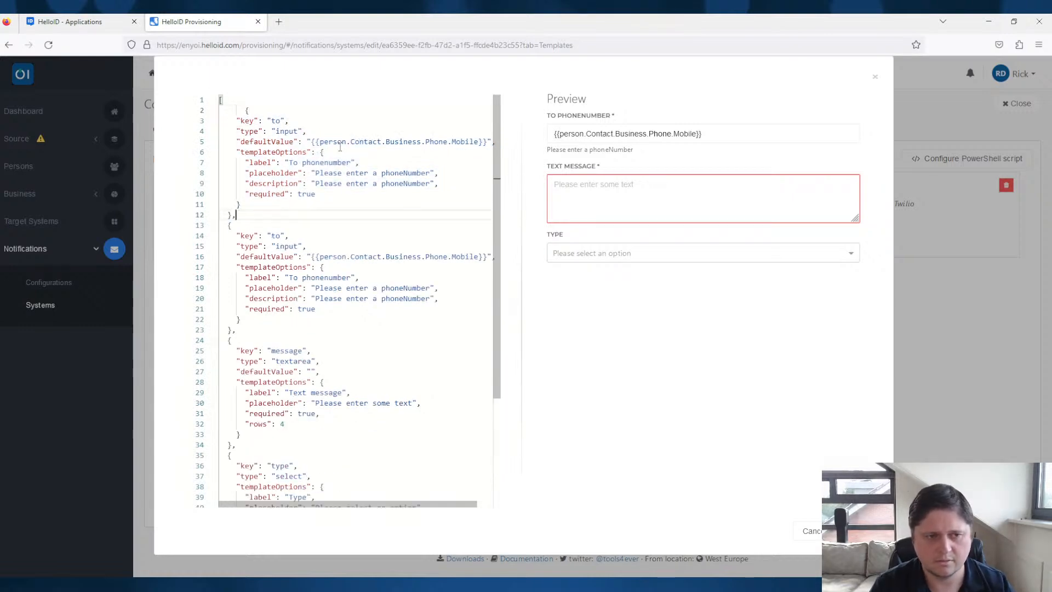
# - Set the first duplicated field's key to scriptFlow and its default value to sms
pyautogui.click(277, 120)
pyautogui.doubleClick(276, 120)
pyautogui.write('scriptFlow')
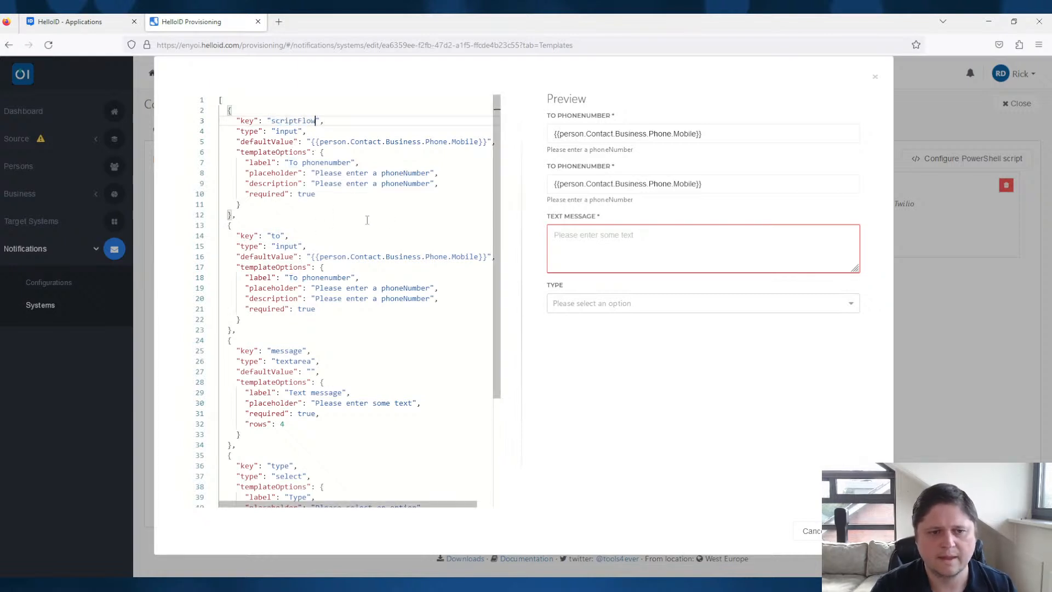
pyautogui.moveTo(485, 141); pyautogui.dragTo(311, 141)
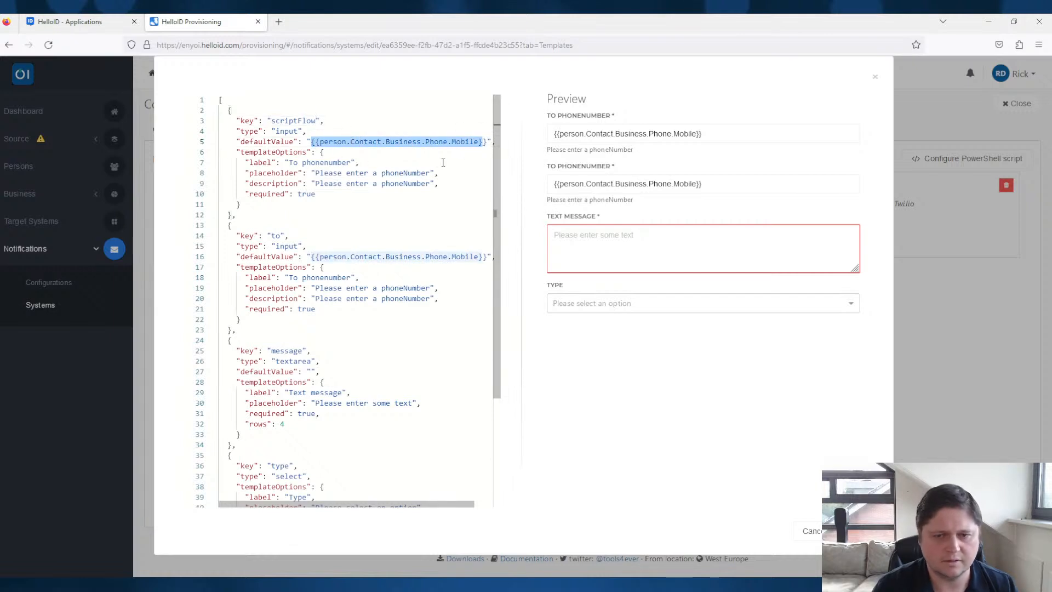
pyautogui.write('inc')
pyautogui.press('BackSpace')
pyautogui.press('BackSpace')
pyautogui.press('BackSpace')
pyautogui.write('sms')
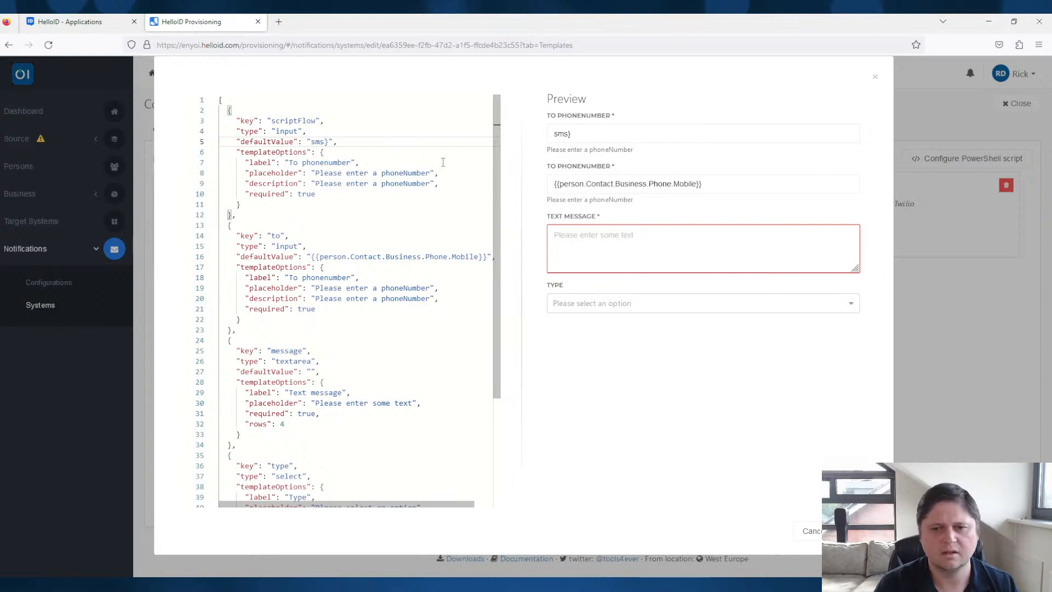
pyautogui.press('Delete')
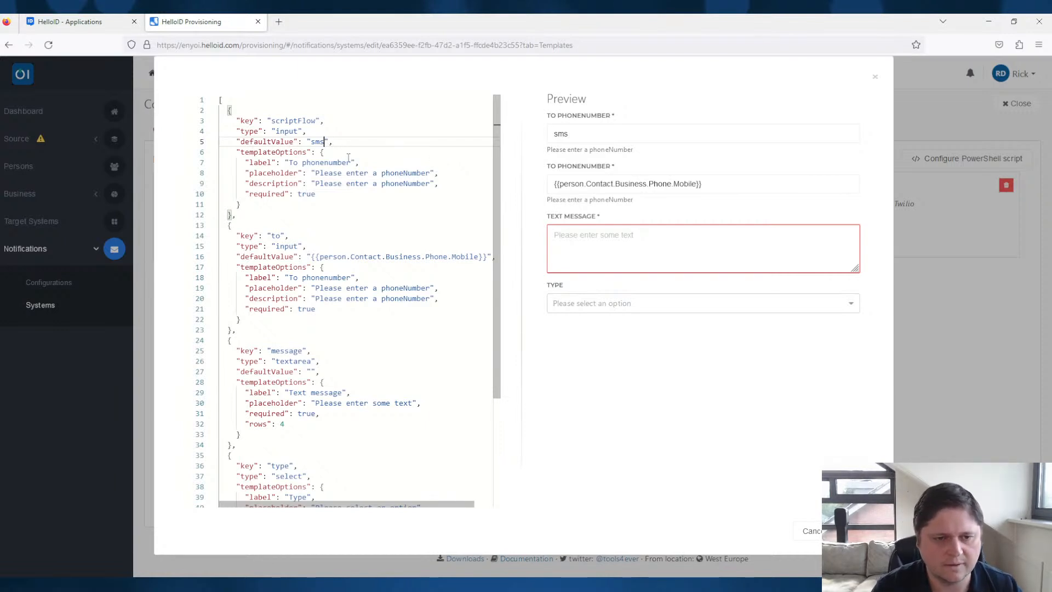
# - Change the scriptFlow field's label to ScriptFlow
pyautogui.moveTo(353, 159); pyautogui.dragTo(289, 162)
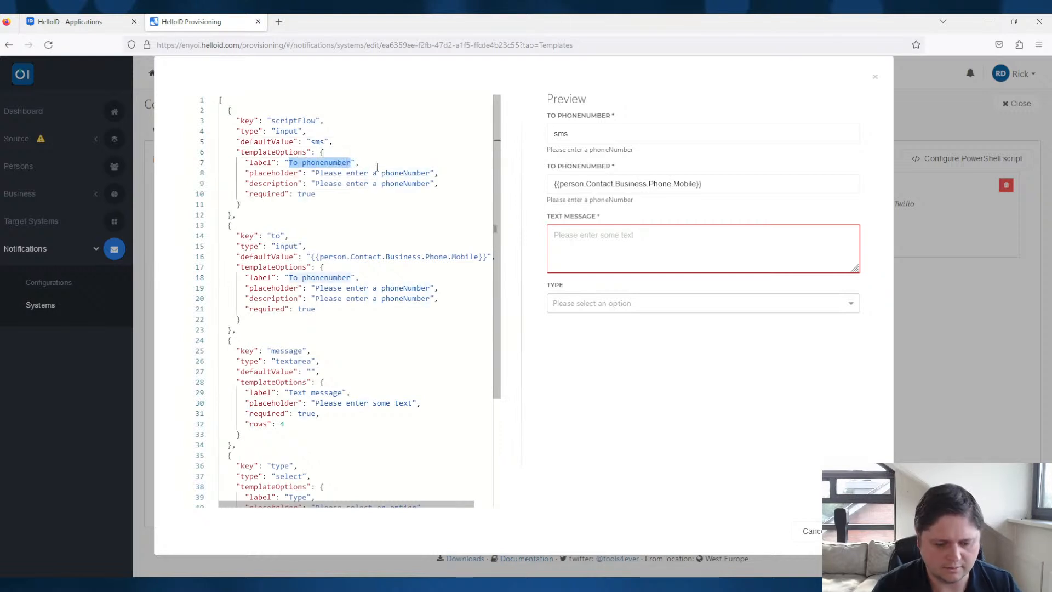
pyautogui.write('T')
pyautogui.press('BackSpace')
pyautogui.write('ScriptFlow')
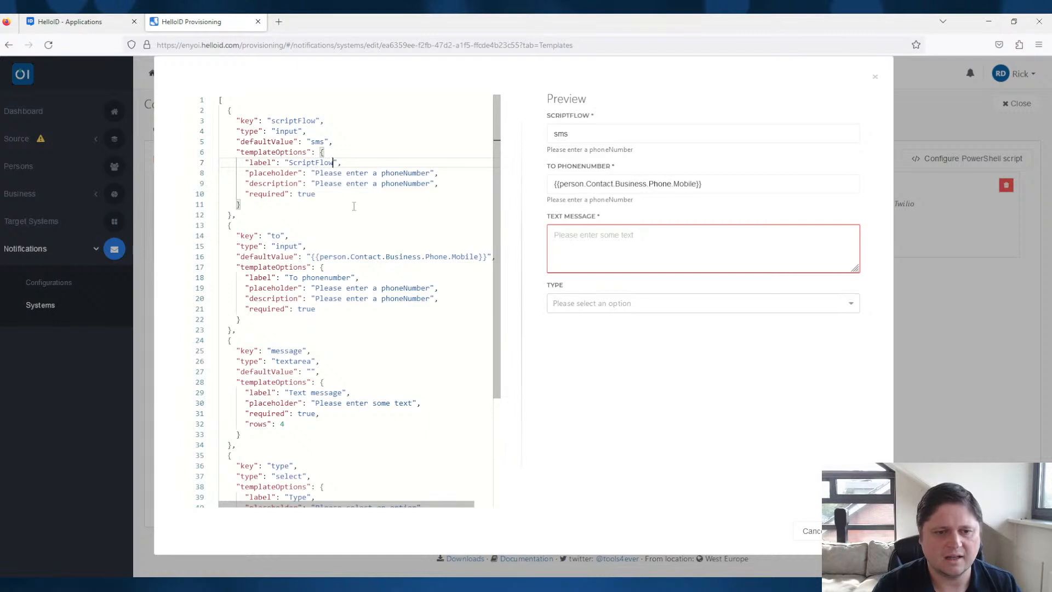
# - Add a "disabled": true property to the scriptFlow field's templateOptions
pyautogui.click(335, 193)
pyautogui.write(',')
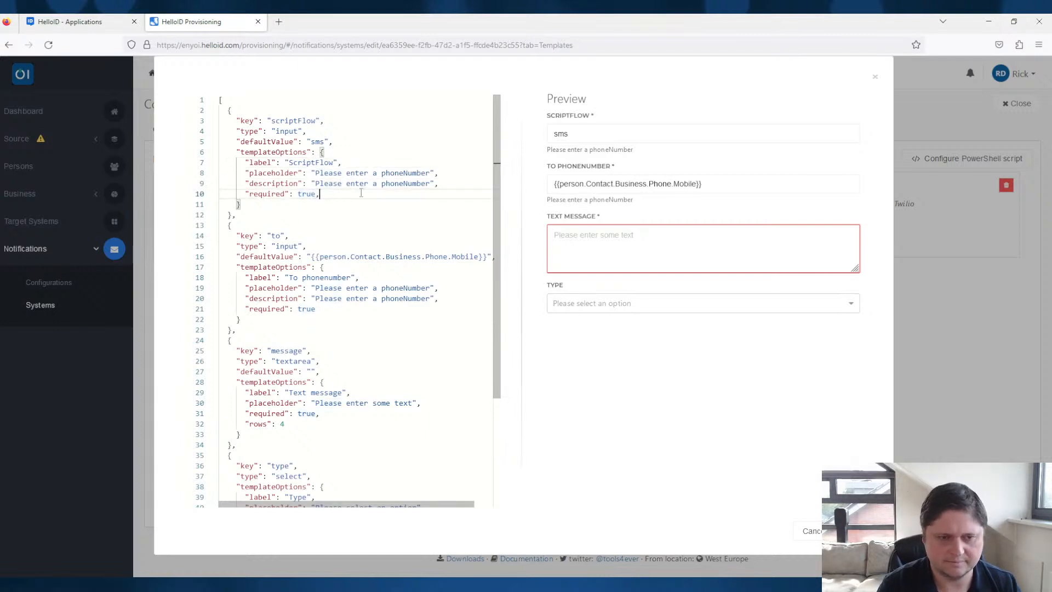
pyautogui.press('Return')
pyautogui.write('"')
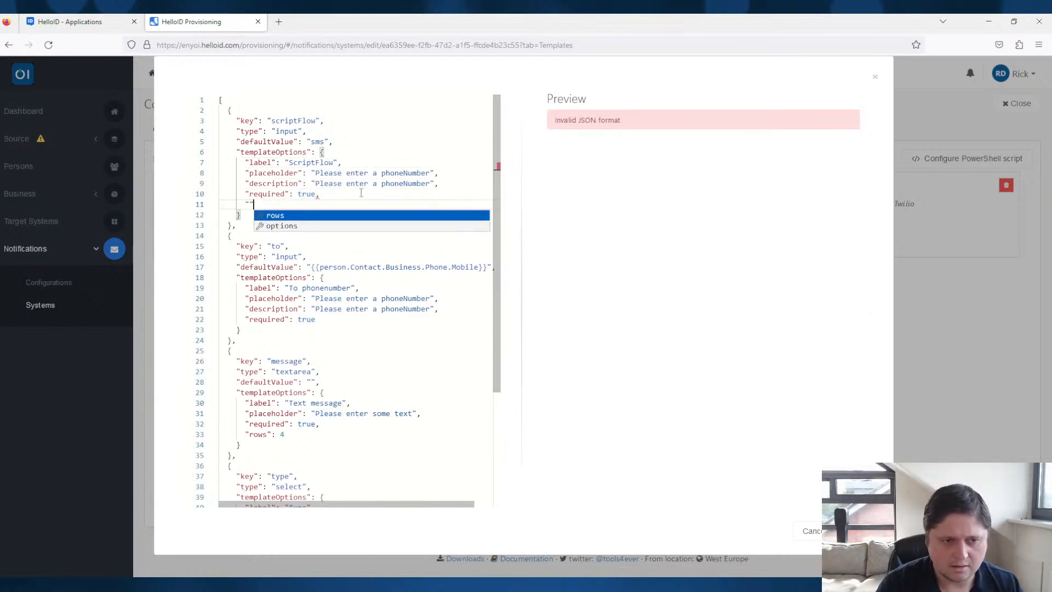
pyautogui.write('hide": true')
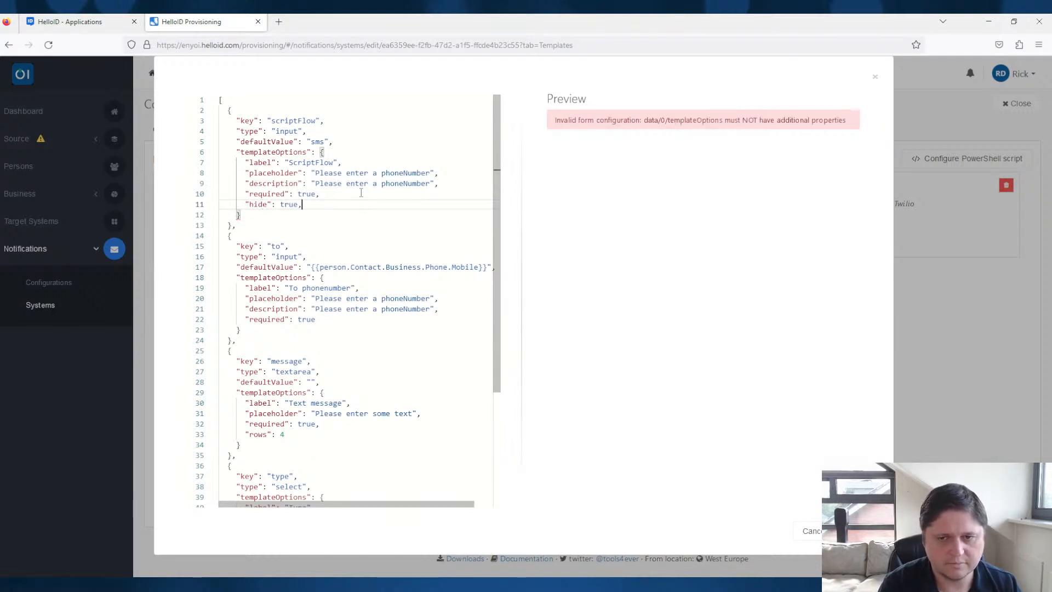
pyautogui.doubleClick(258, 204)
pyautogui.write('disabled')
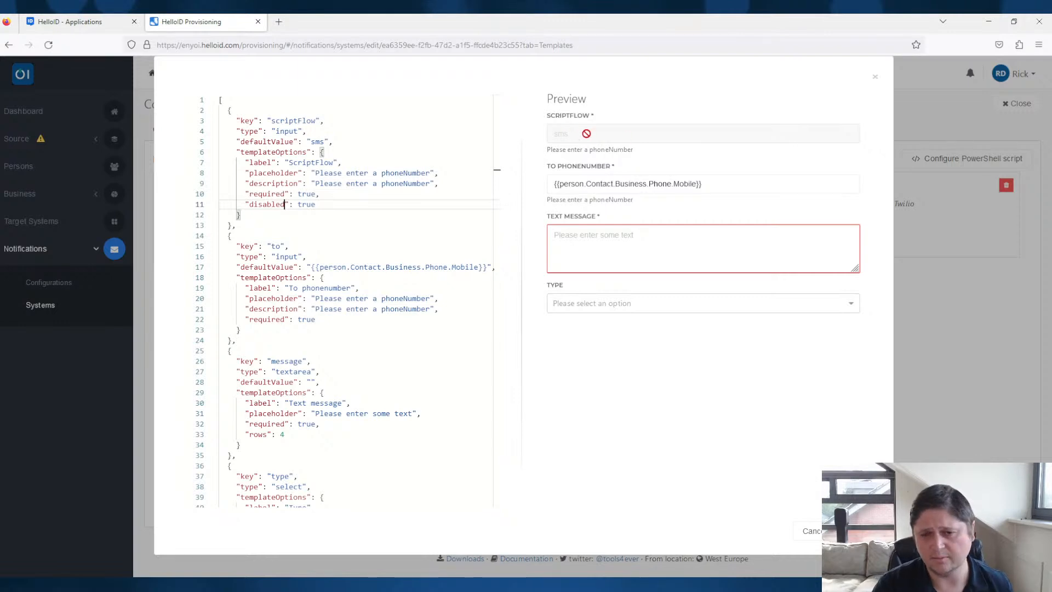
# - Add "hide": true to the scriptFlow field, outside its templateOptions block
pyautogui.click(333, 239)
pyautogui.click(263, 215)
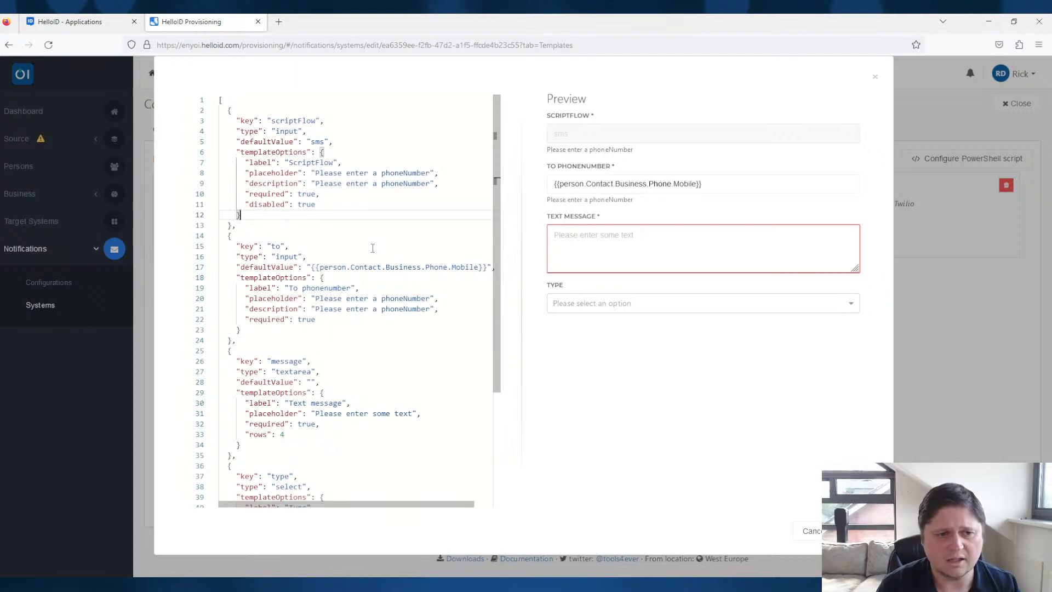
pyautogui.write(',')
pyautogui.press('Return')
pyautogui.write('"')
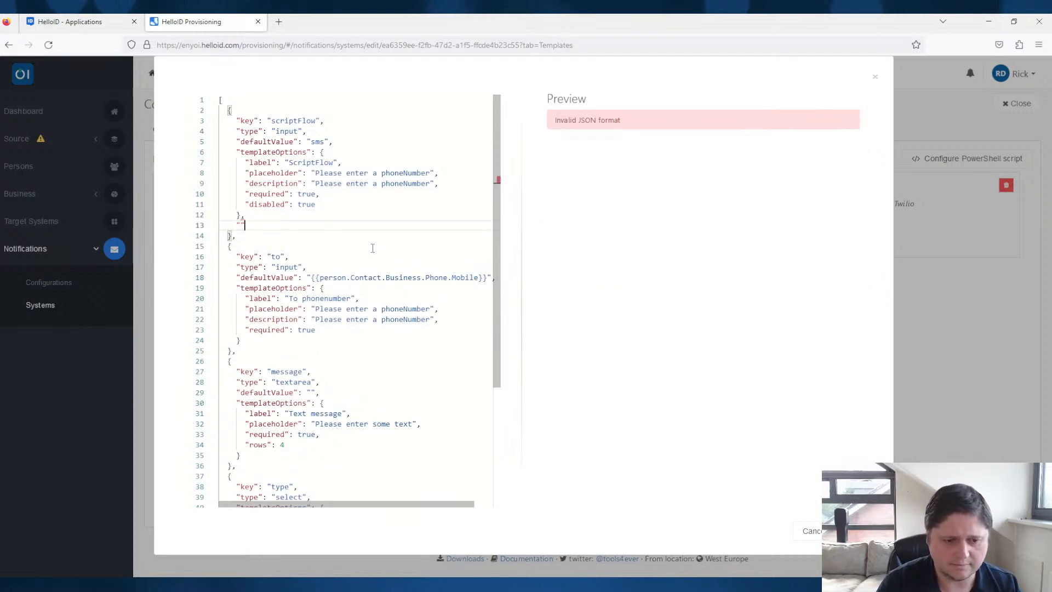
pyautogui.write('hide"')
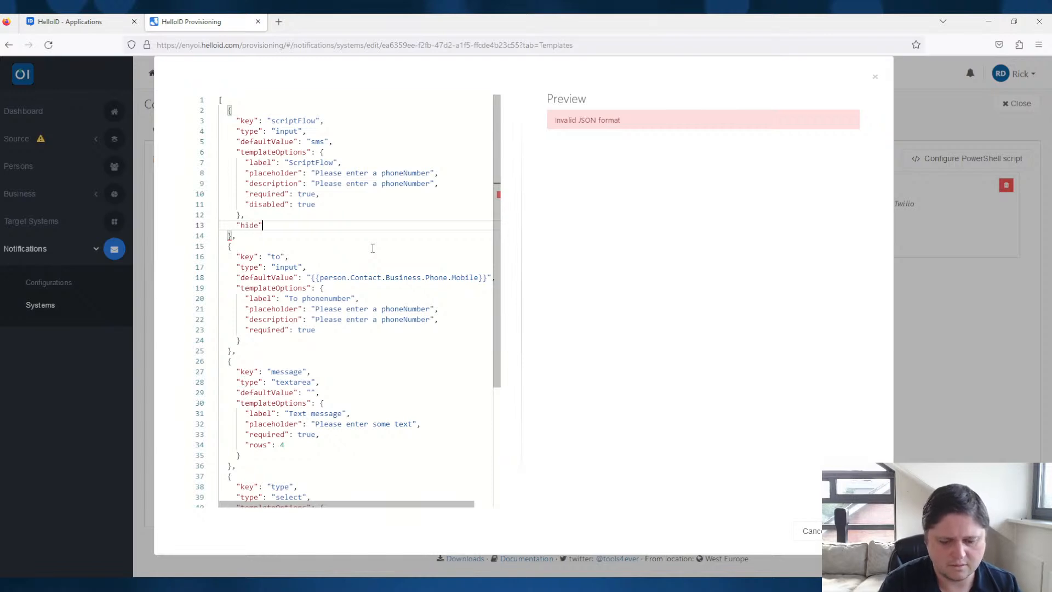
pyautogui.write(': true')
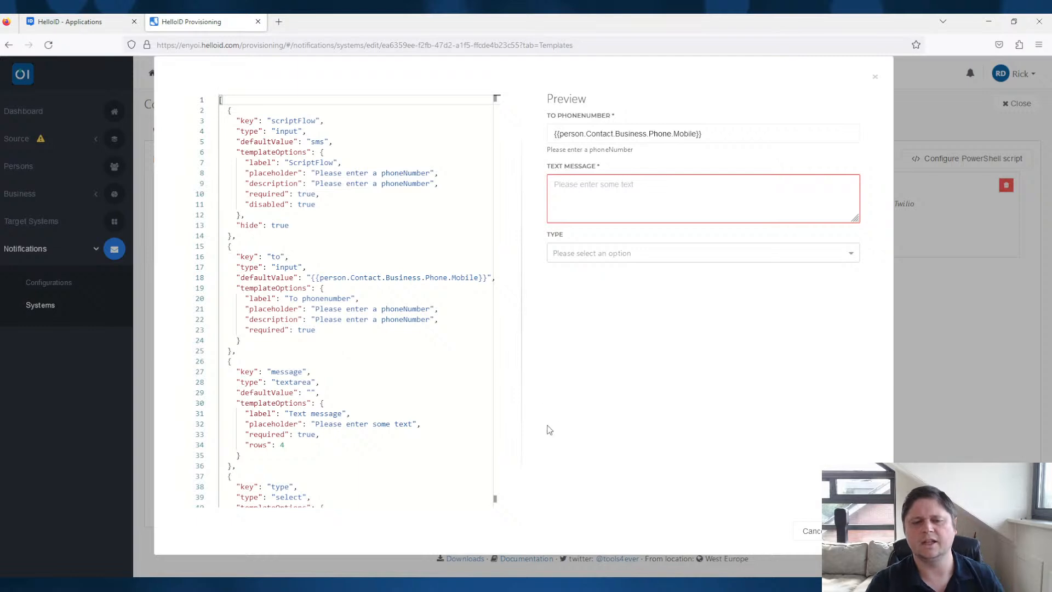
# - Copy the complete scriptFlow field definition and close the SMS/WhatsApp custom configuration
pyautogui.doubleClick(307, 122)
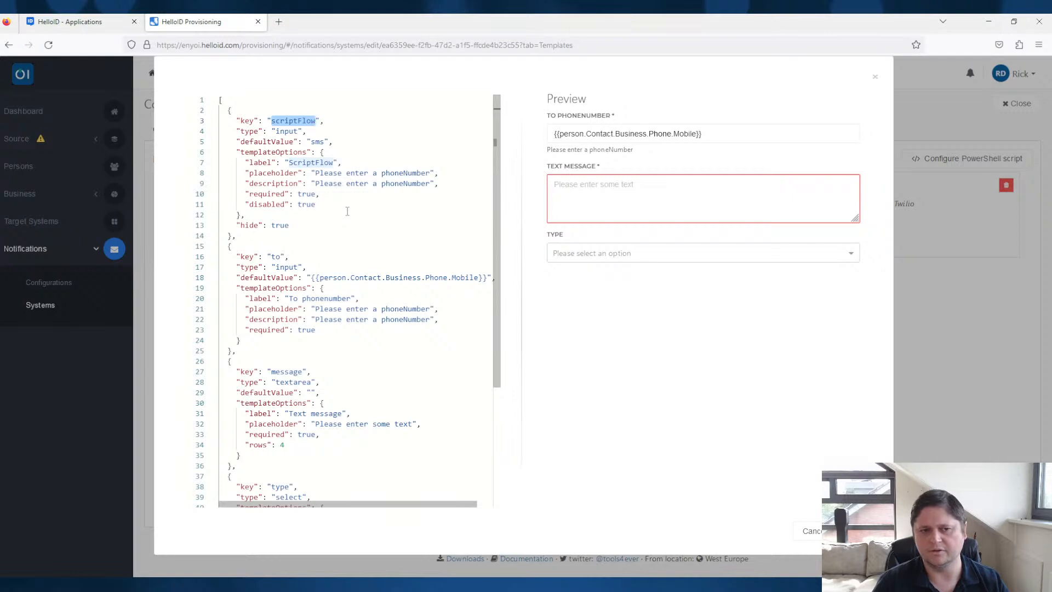
pyautogui.moveTo(278, 233); pyautogui.dragTo(218, 111)
pyautogui.hotkey('ctrl', 'c')
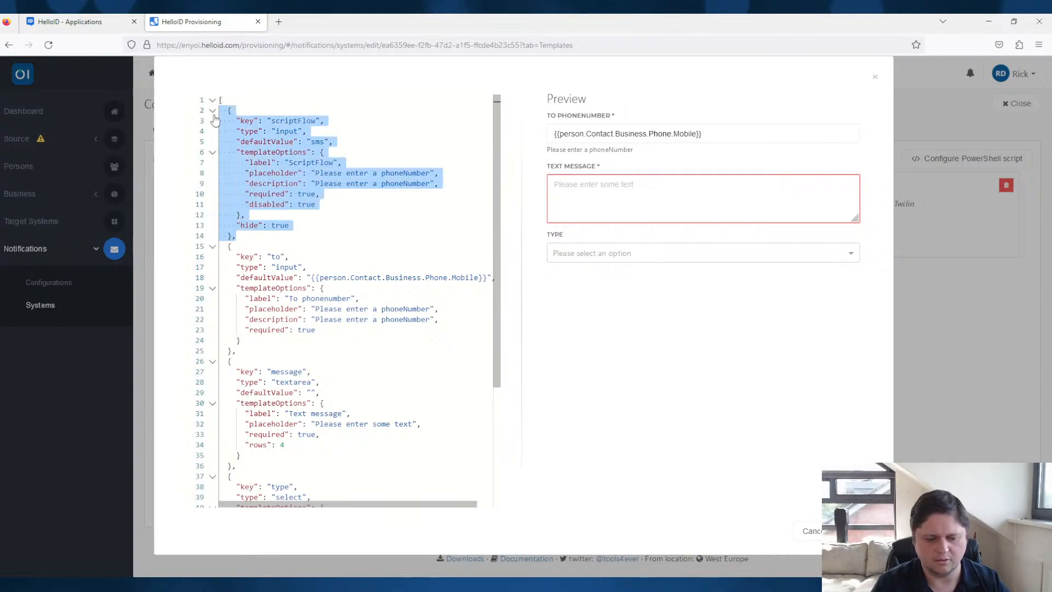
pyautogui.click(808, 530)
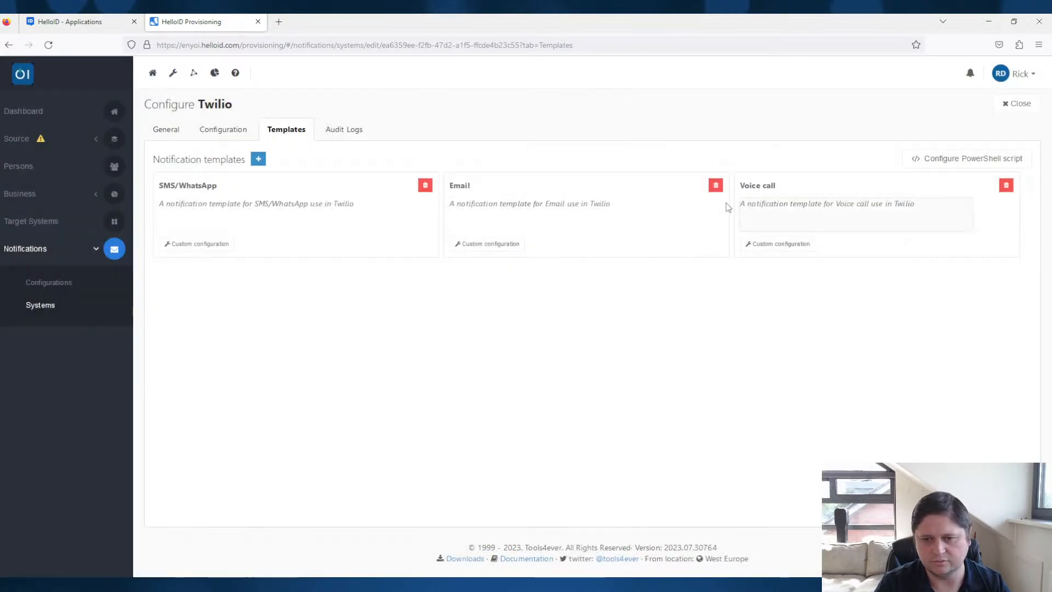
# - Paste the scriptFlow field definition before the from field in the Email template's custom configuration
pyautogui.click(485, 245)
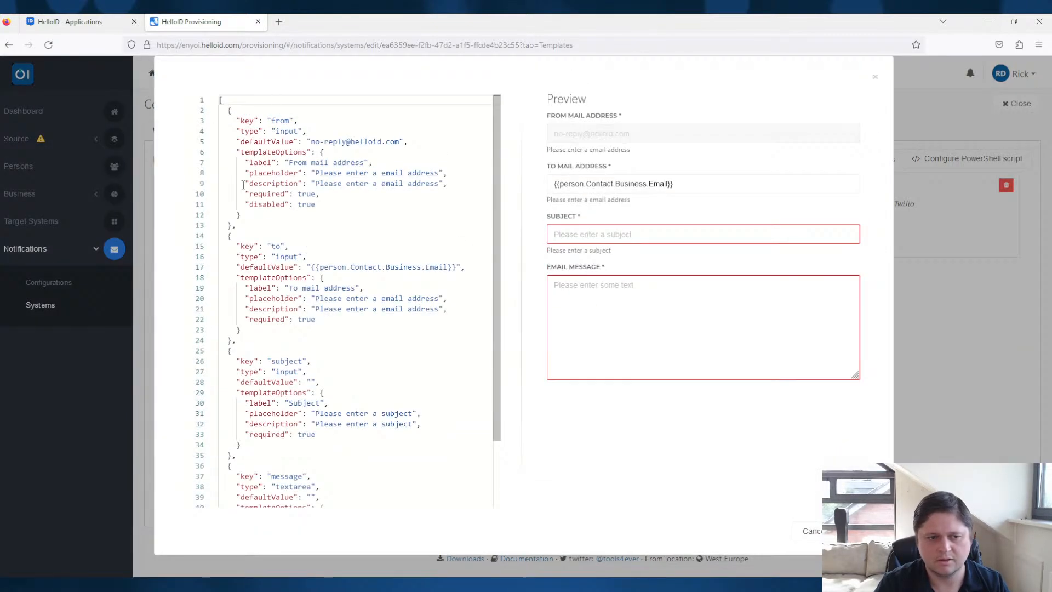
pyautogui.click(227, 110)
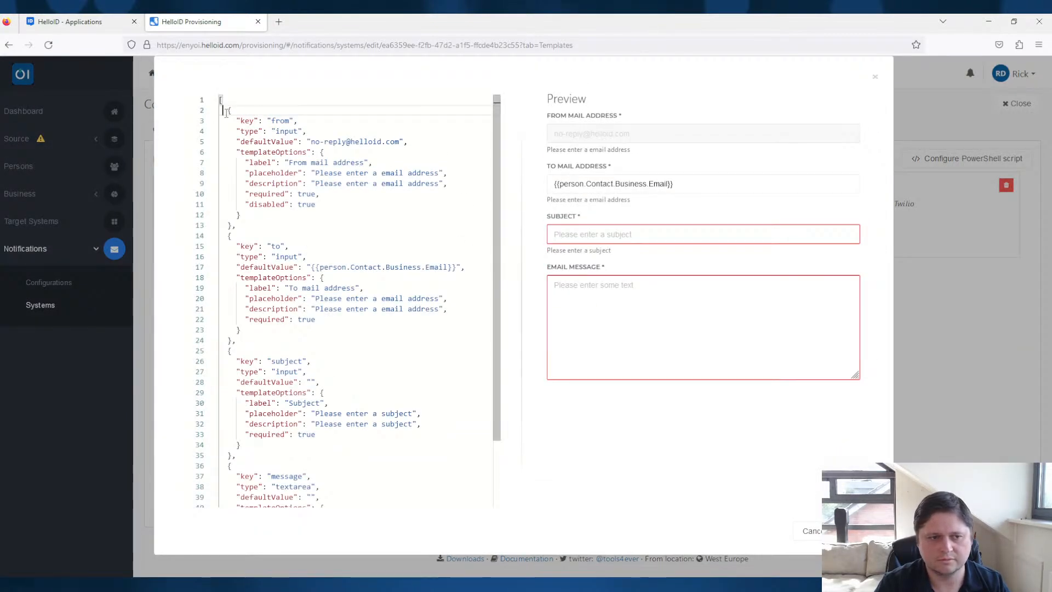
pyautogui.press('Return')
pyautogui.press('Up')
pyautogui.hotkey('ctrl', 'v')
pyautogui.click(284, 111)
pyautogui.click(342, 173)
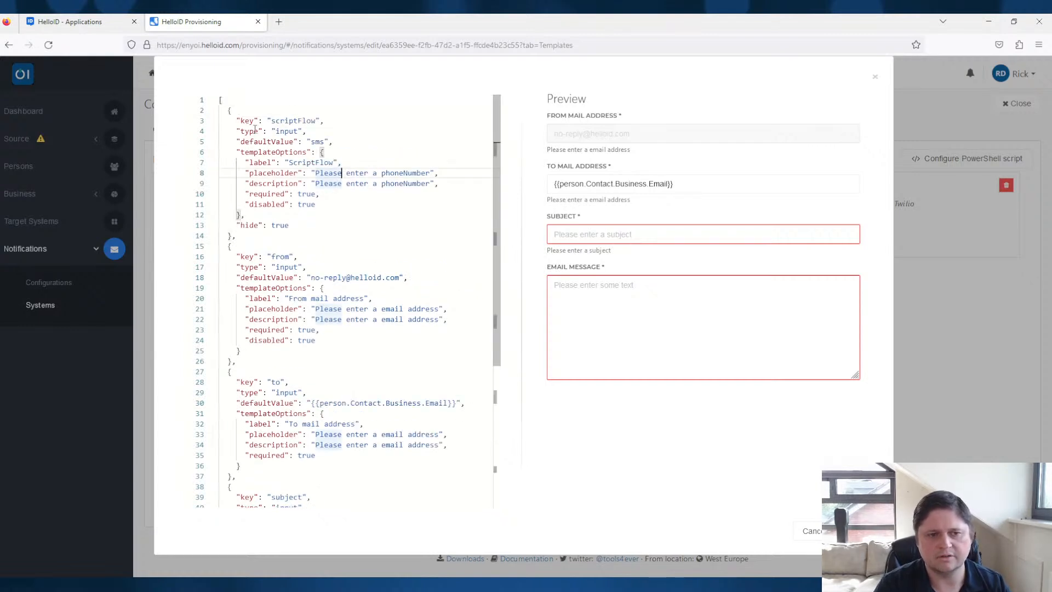
# - Set the Email template's scriptFlow default value to email and save the custom configuration
pyautogui.doubleClick(316, 143)
pyautogui.write('email')
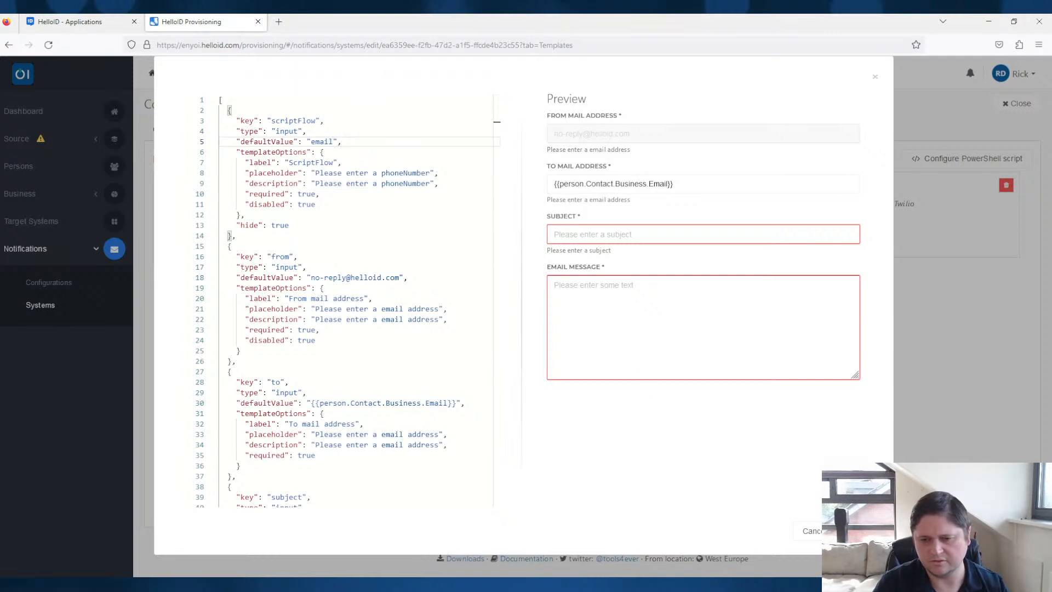
pyautogui.click(858, 531)
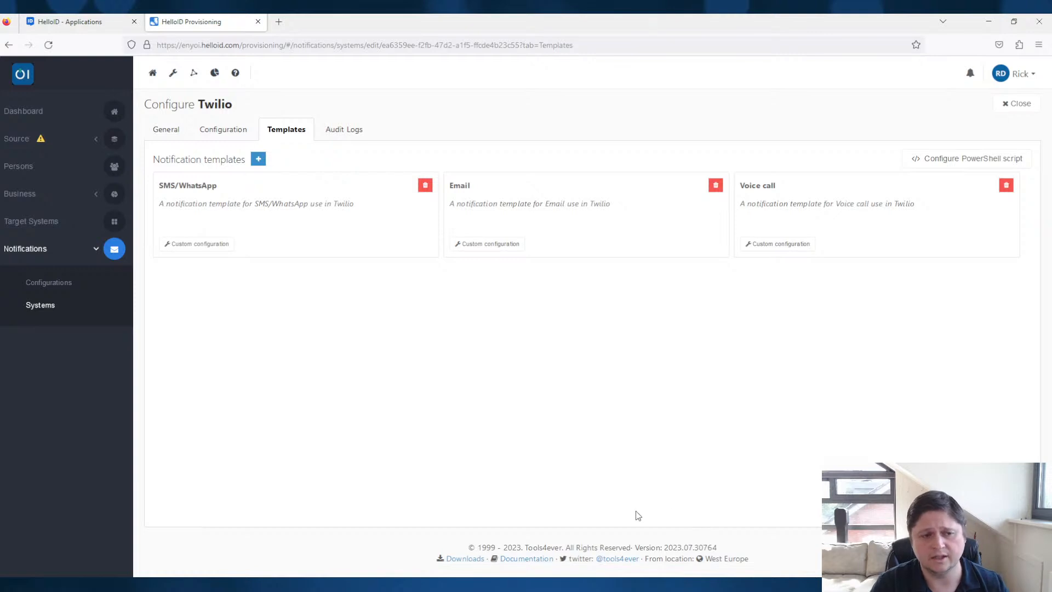
# - Try changing the scriptFlow comparison in Twilio's PowerShell script to "sms" and close the script editor without saving
pyautogui.click(963, 160)
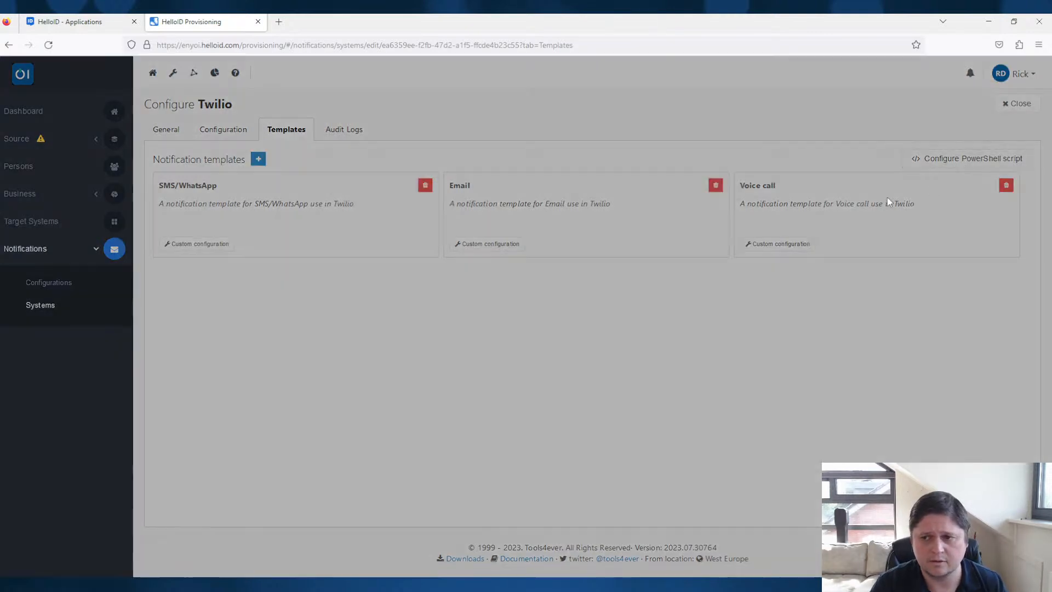
pyautogui.doubleClick(362, 129)
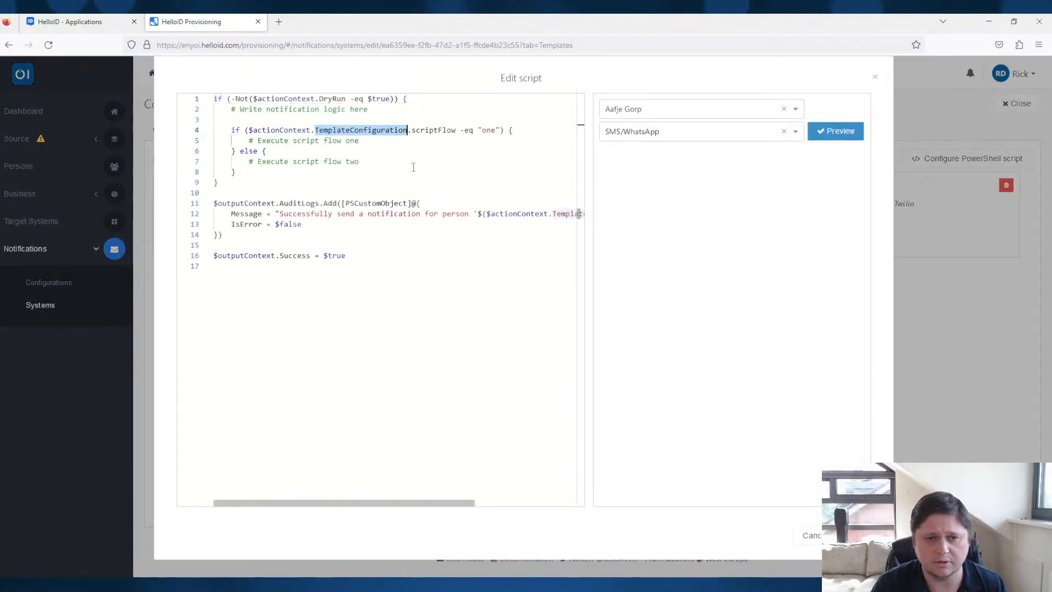
pyautogui.doubleClick(432, 130)
pyautogui.doubleClick(488, 129)
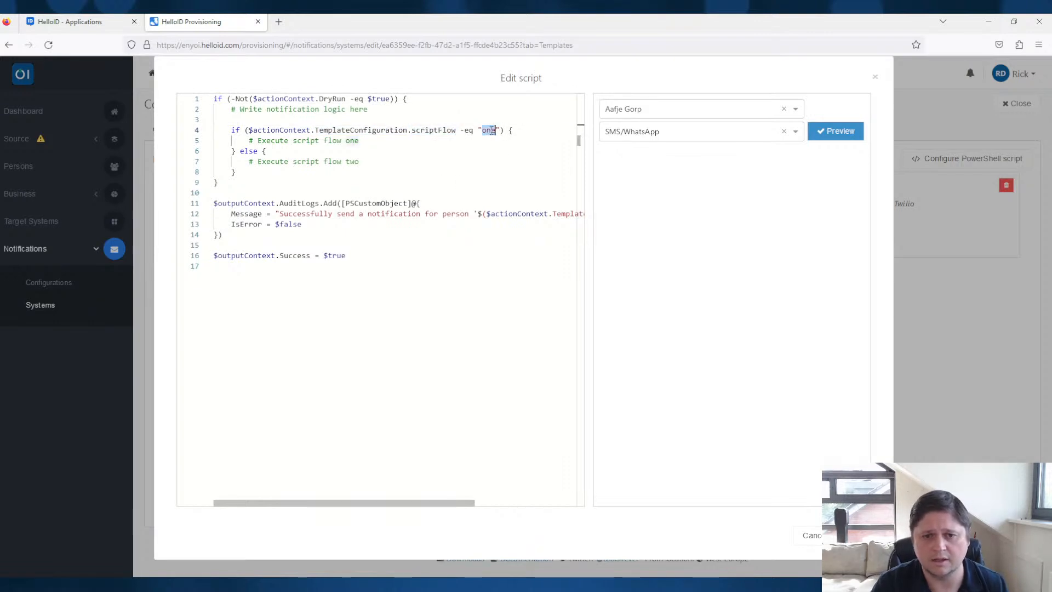
pyautogui.write('sms')
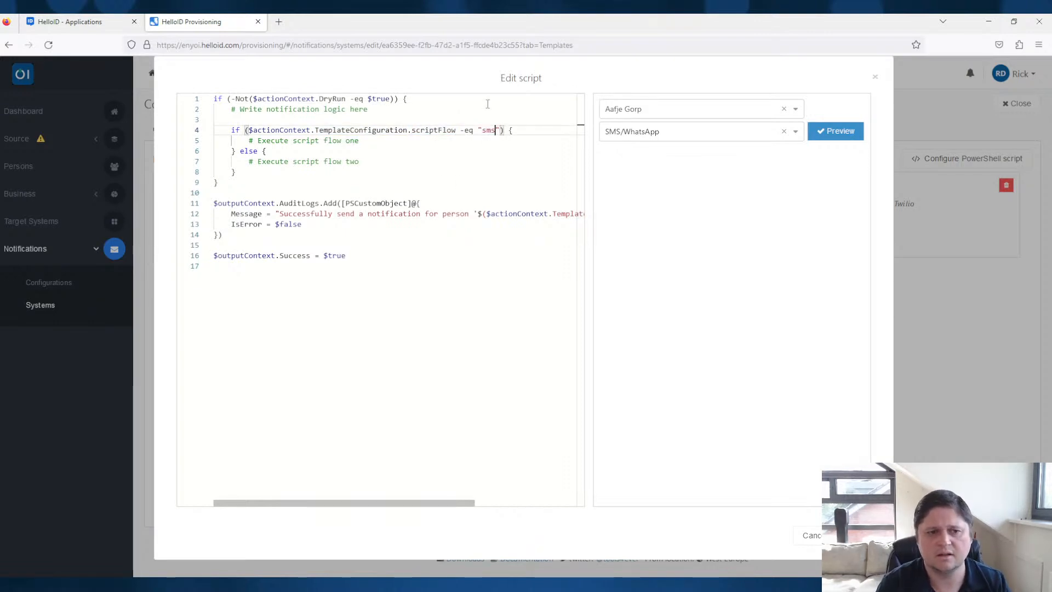
pyautogui.click(384, 151)
pyautogui.click(374, 173)
pyautogui.click(372, 161)
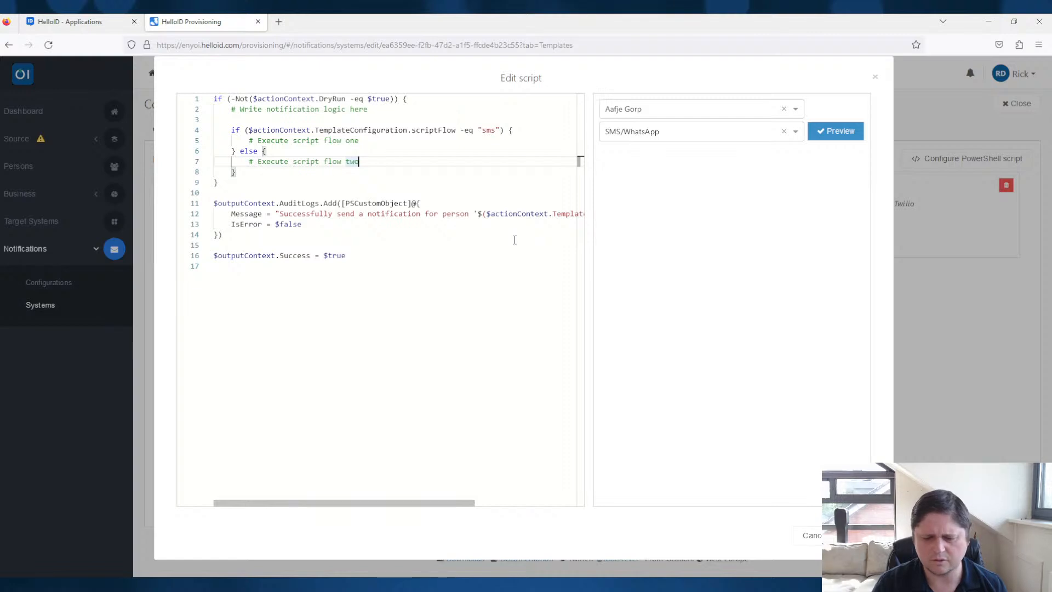
pyautogui.doubleClick(434, 130)
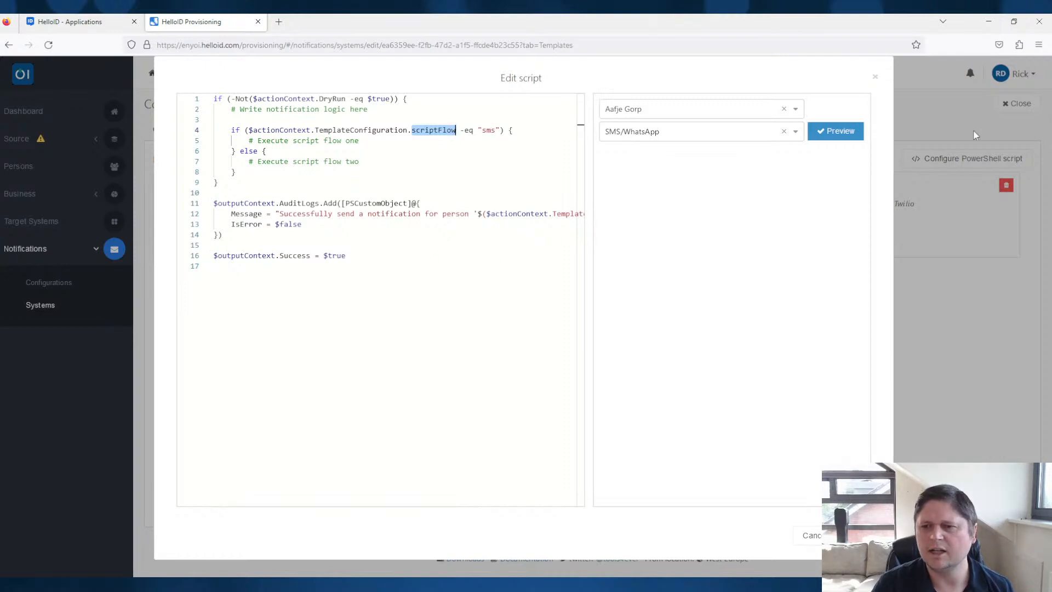
pyautogui.click(875, 77)
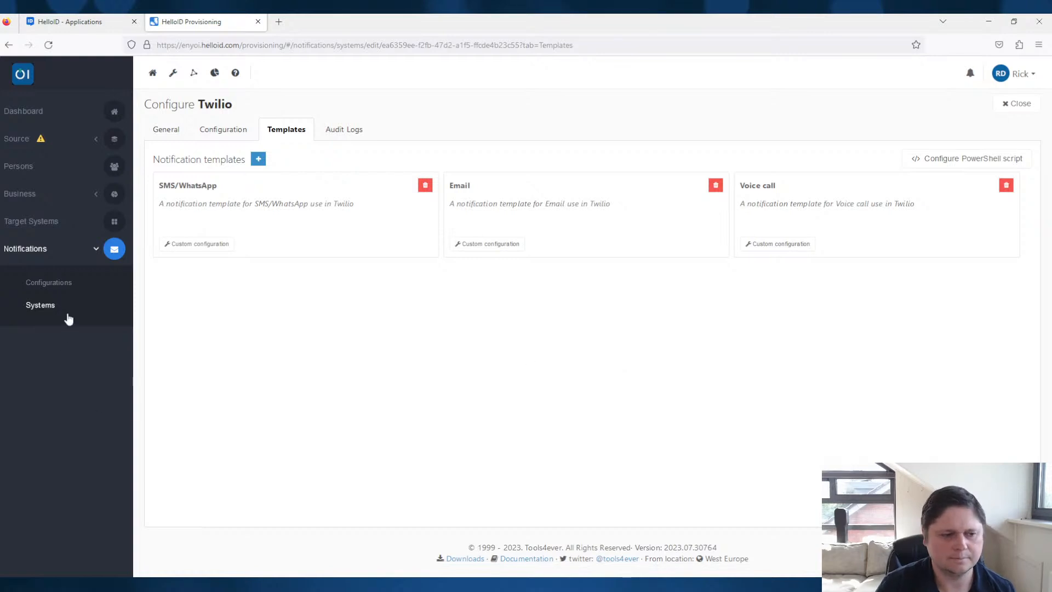
# - Examine the custom configuration of the TOPdesk system's Incidents template, including its caller, request and branch fields
pyautogui.click(42, 306)
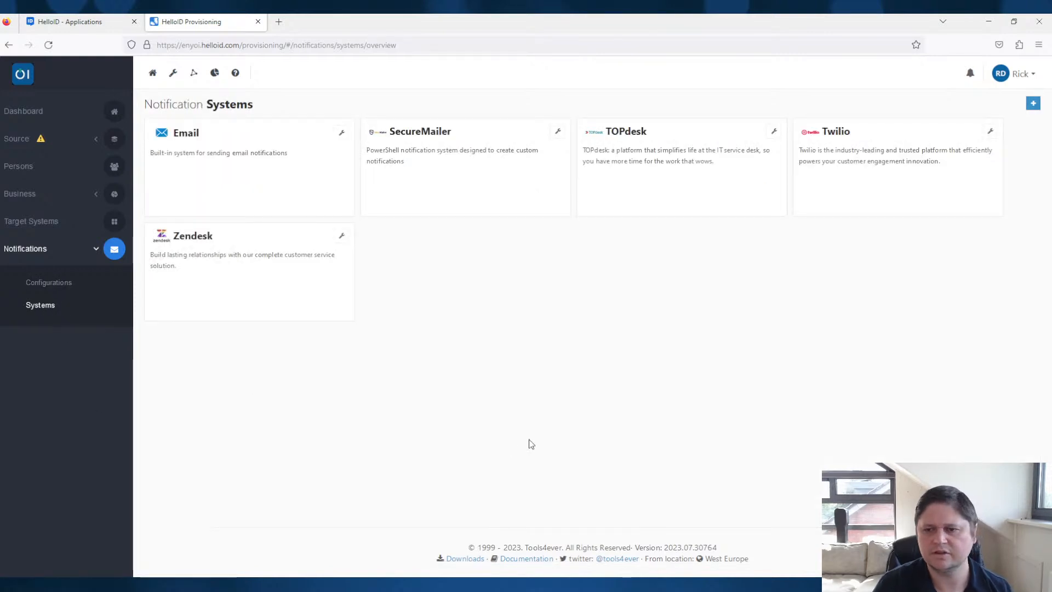
pyautogui.click(774, 132)
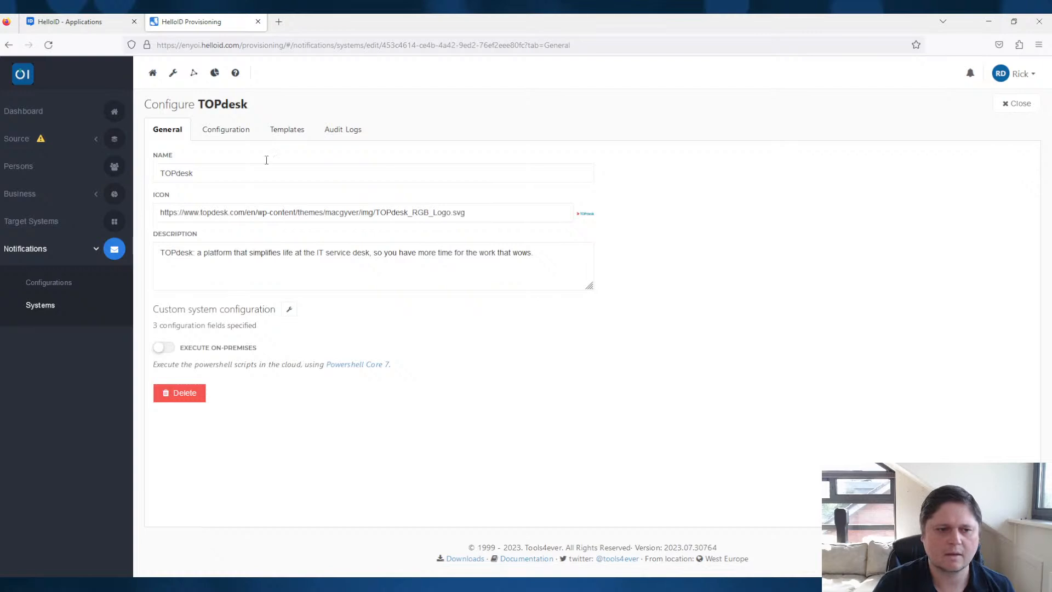
pyautogui.click(282, 131)
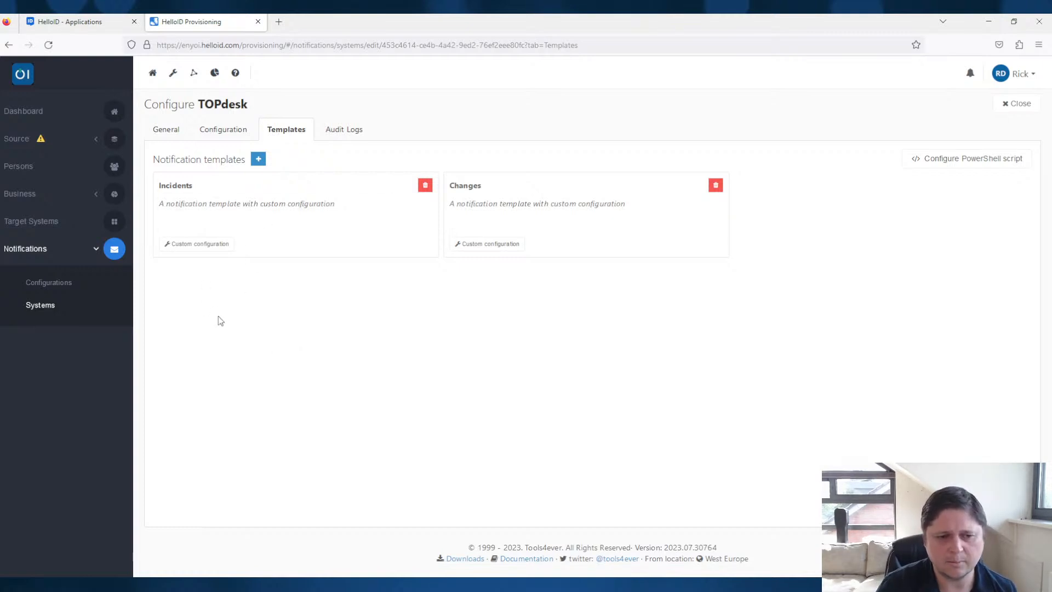
pyautogui.click(200, 244)
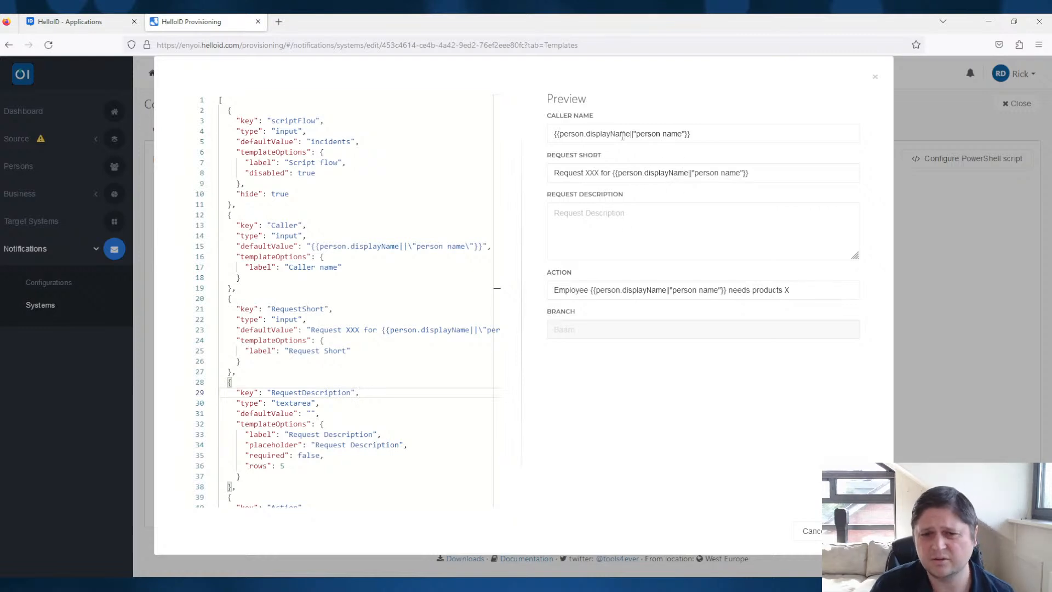
pyautogui.click(711, 131)
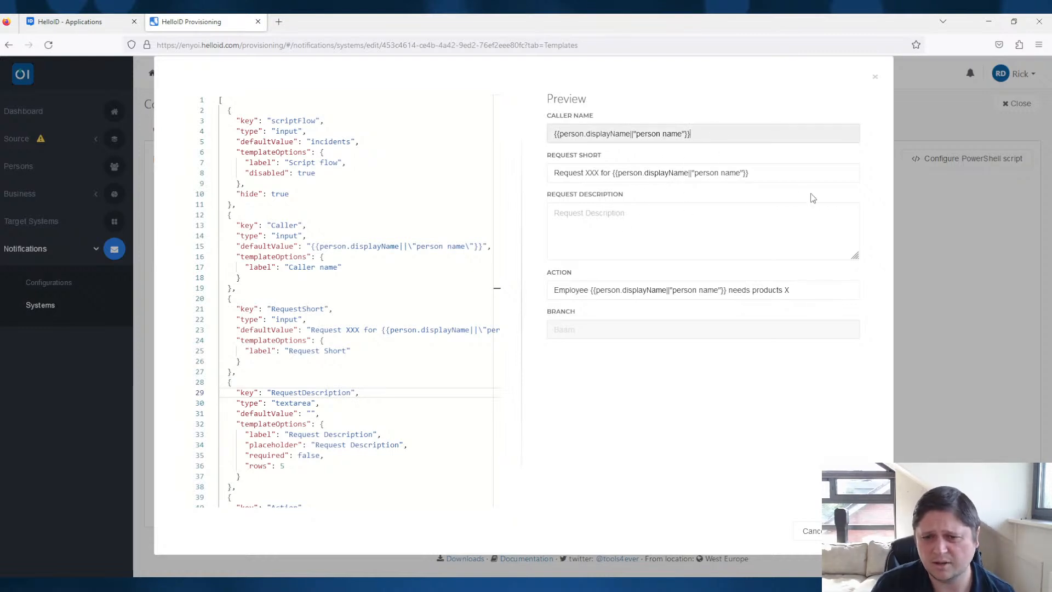
pyautogui.click(786, 176)
pyautogui.moveTo(791, 178); pyautogui.dragTo(549, 174)
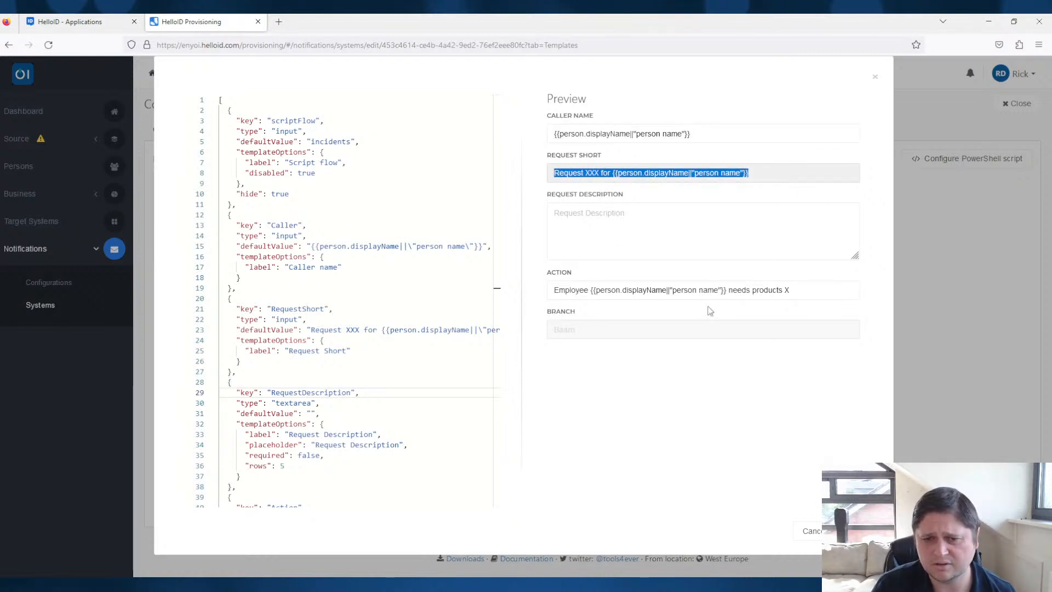
pyautogui.click(684, 232)
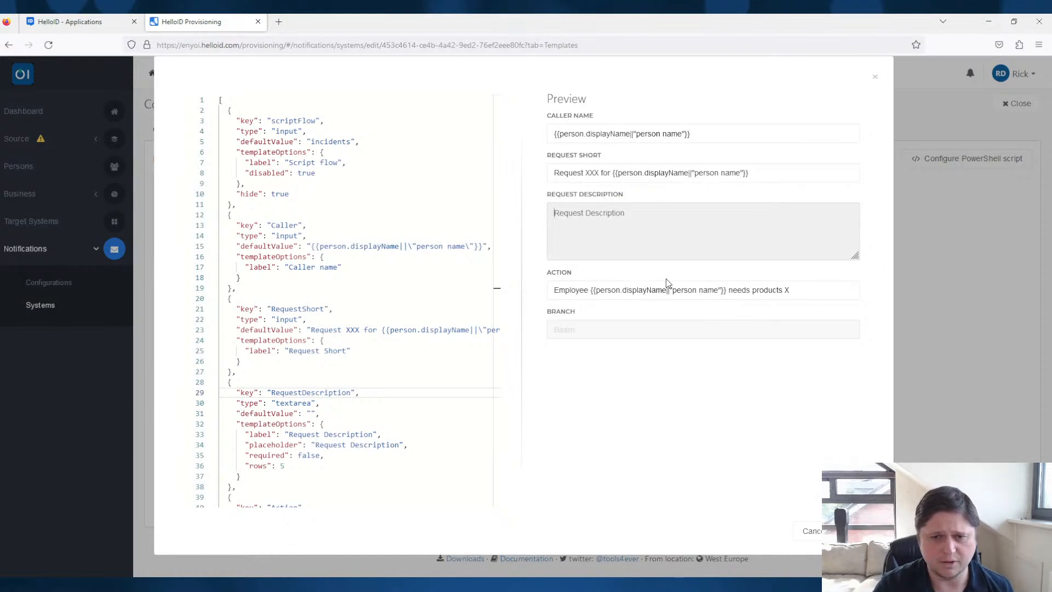
pyautogui.click(573, 334)
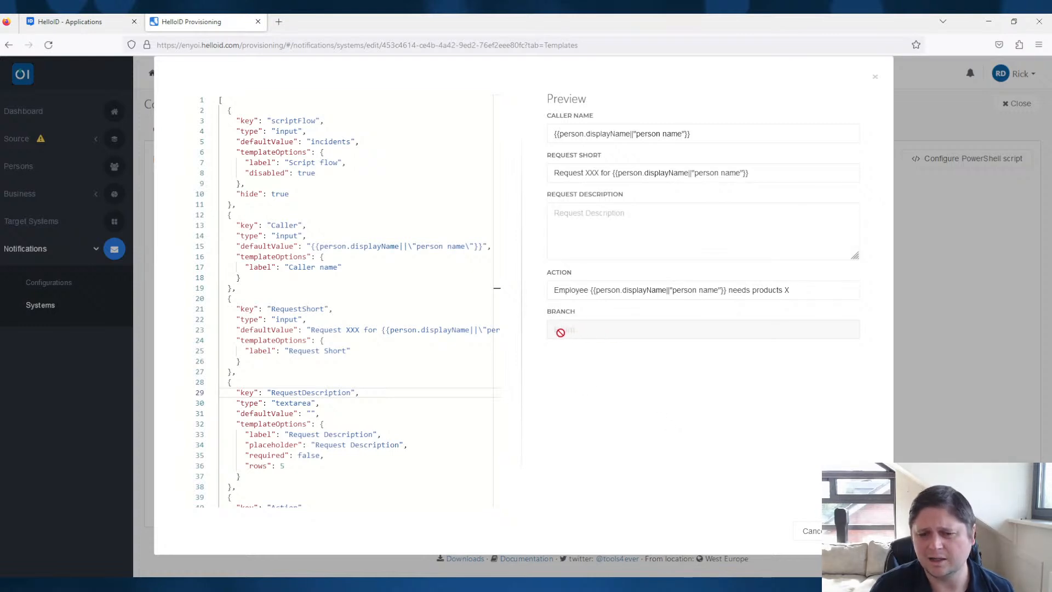
pyautogui.click(875, 77)
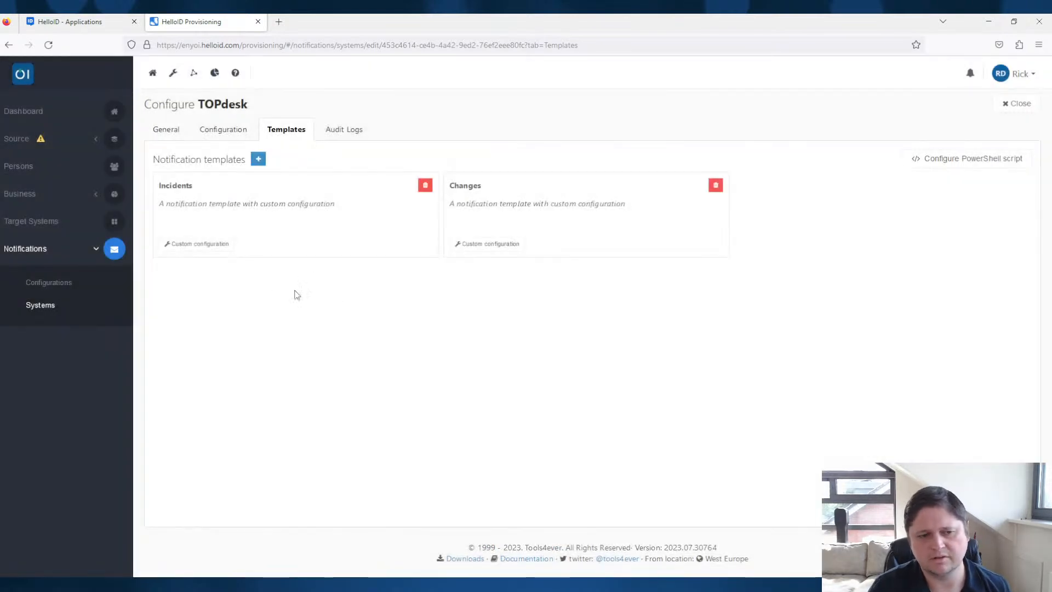
# - Rename the TOPdesk Incidents template as "Incidents (Location Baarn)"
pyautogui.click(207, 185)
pyautogui.write('(Location Baarn)')
pyautogui.click(323, 357)
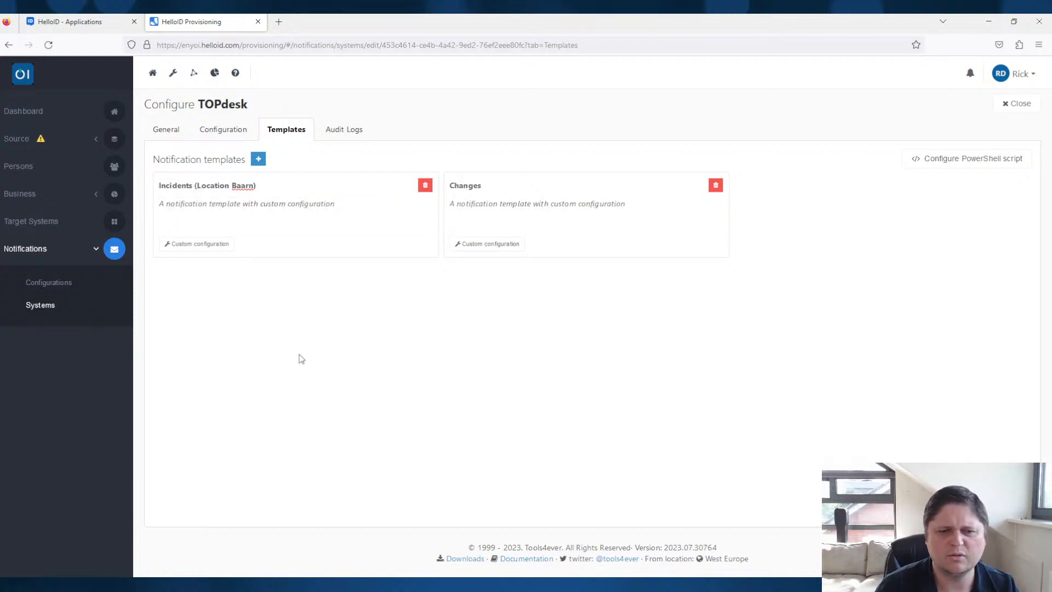
# - Add a TOPdesk notification template named "Incidents (Location Amsterdam)"
pyautogui.click(258, 158)
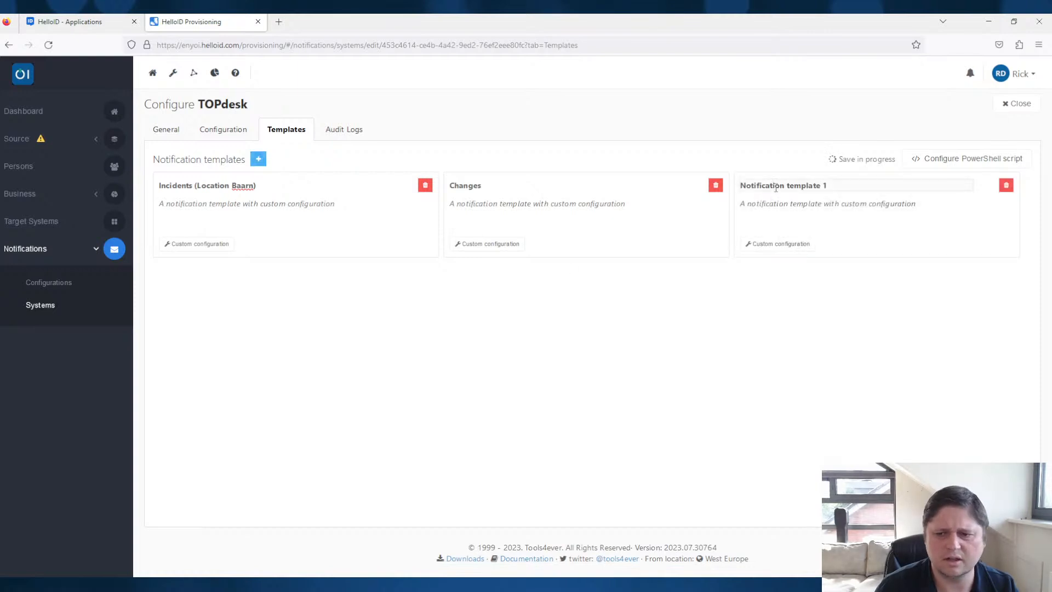
pyautogui.click(775, 186)
pyautogui.write('Incidents (Locatio')
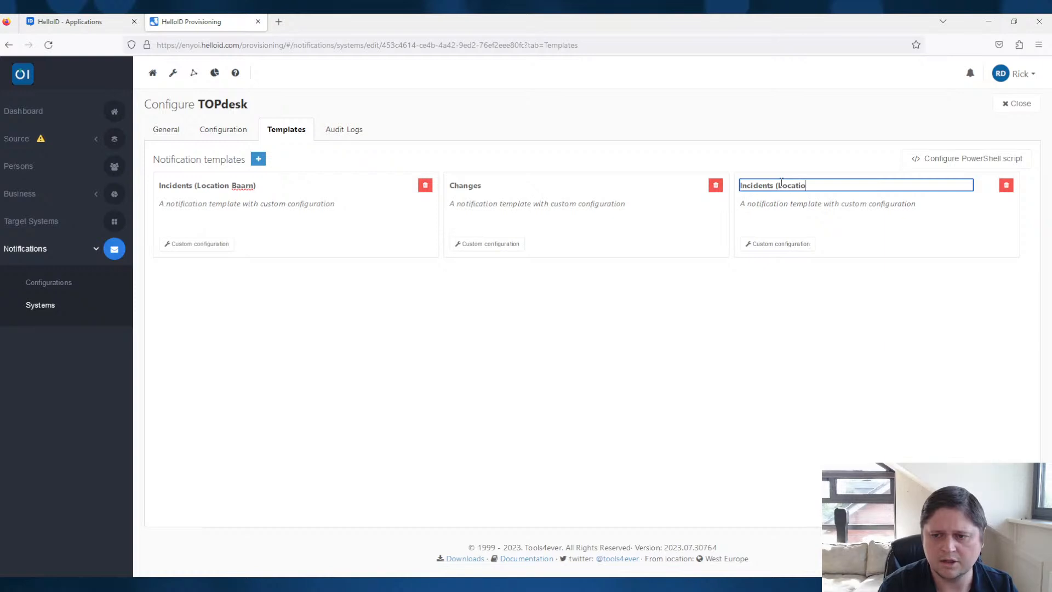
pyautogui.write('n Amsterdam)')
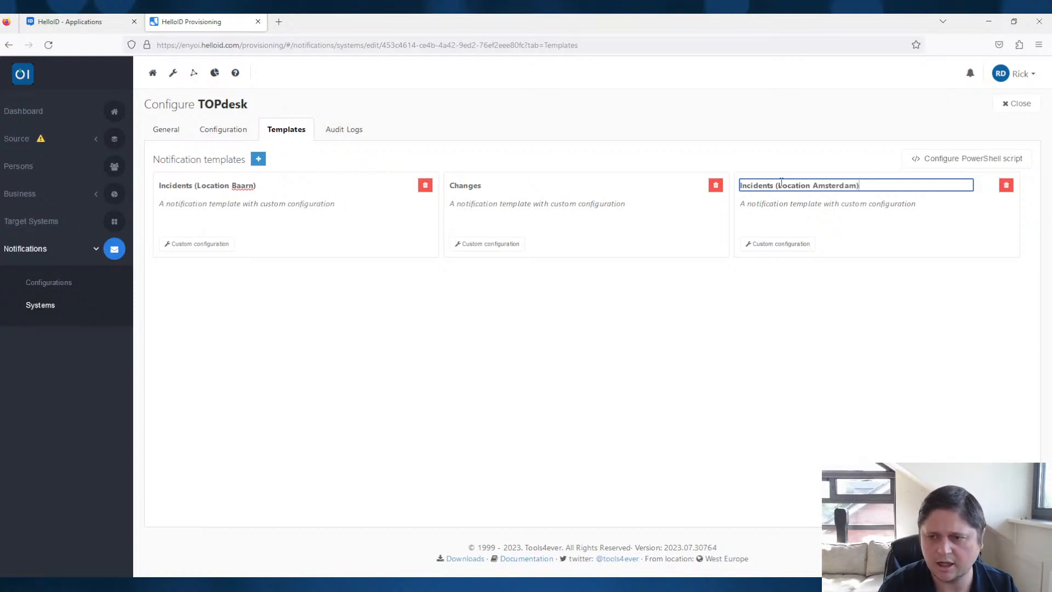
pyautogui.press('Return')
# - Replace the Incidents (Location Amsterdam) custom configuration with a copy of the entire Incidents (Location Baarn) configuration
pyautogui.click(196, 243)
pyautogui.click(366, 241)
pyautogui.hotkey('ctrl', 'a')
pyautogui.click(874, 77)
pyautogui.click(783, 243)
pyautogui.click(406, 318)
pyautogui.hotkey('ctrl', 'a')
pyautogui.hotkey('ctrl', 'v')
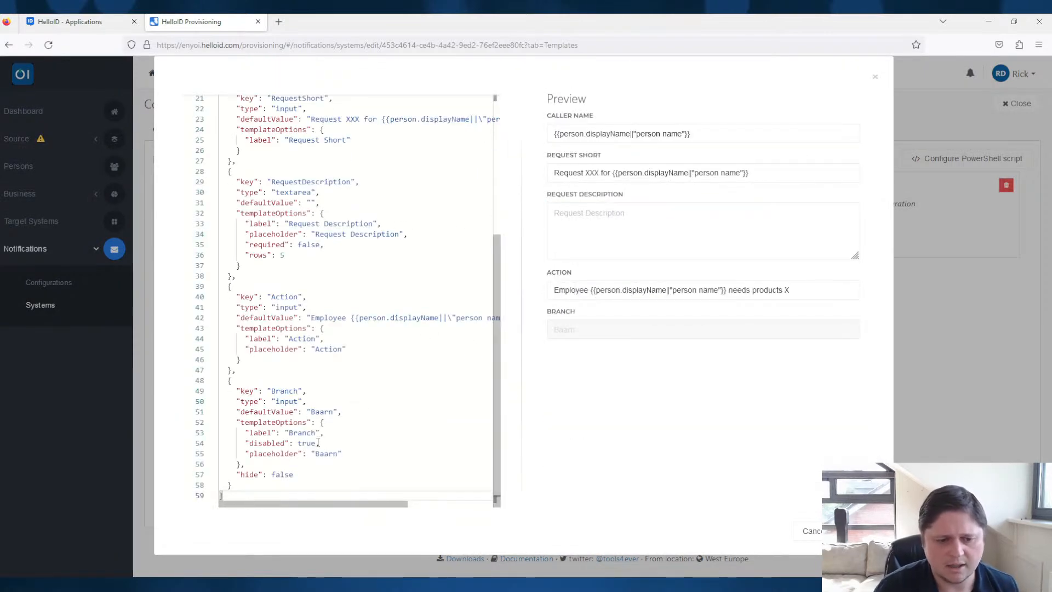
# - Set the Branch field's defaultValue and placeholder to Amsterdam and save the custom configuration
pyautogui.doubleClick(319, 412)
pyautogui.write('Amsterdam')
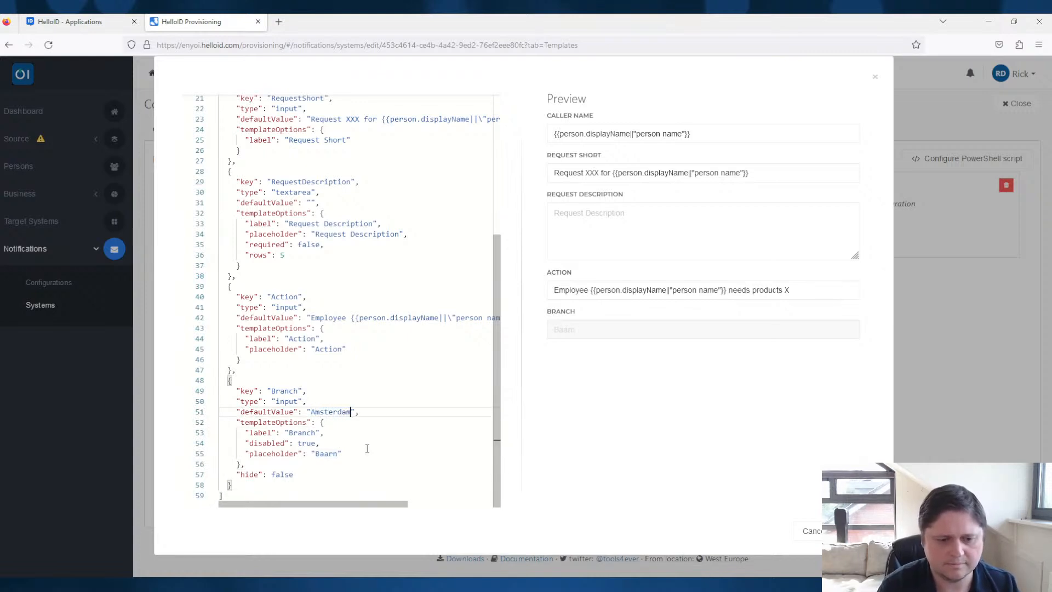
pyautogui.doubleClick(332, 412)
pyautogui.hotkey('ctrl', 'c')
pyautogui.doubleClick(327, 454)
pyautogui.hotkey('ctrl', 'v')
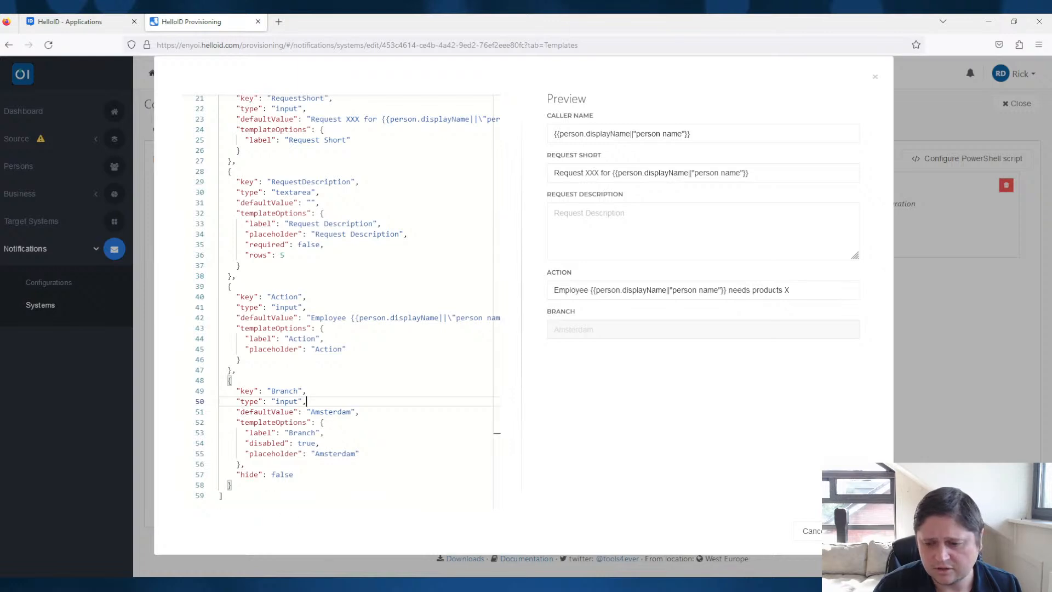
pyautogui.click(849, 530)
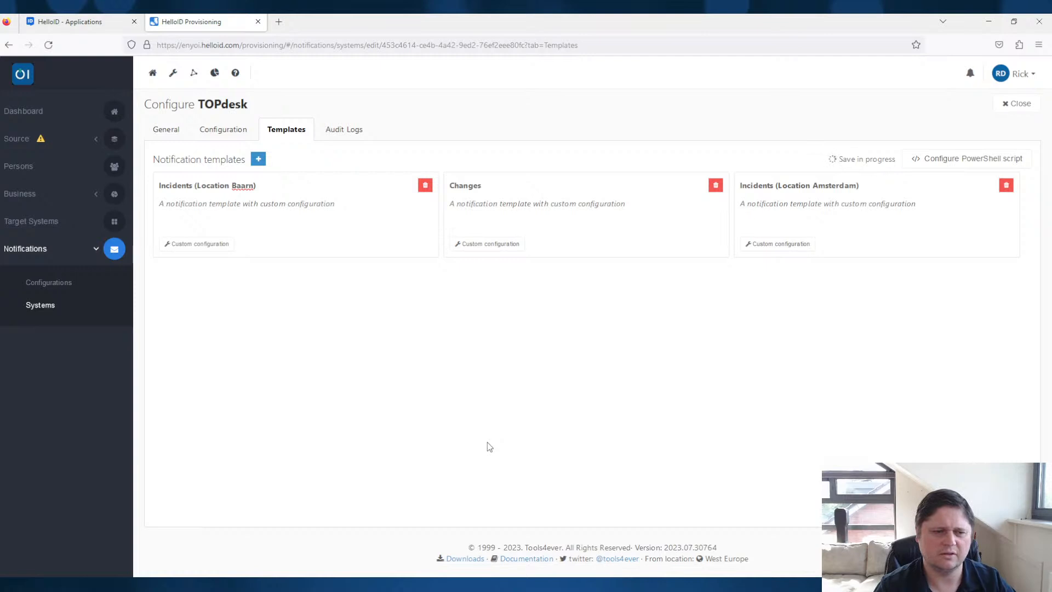
# - Start a new notification configuration named Test with the event Account create and target system Azure AD
pyautogui.click(69, 283)
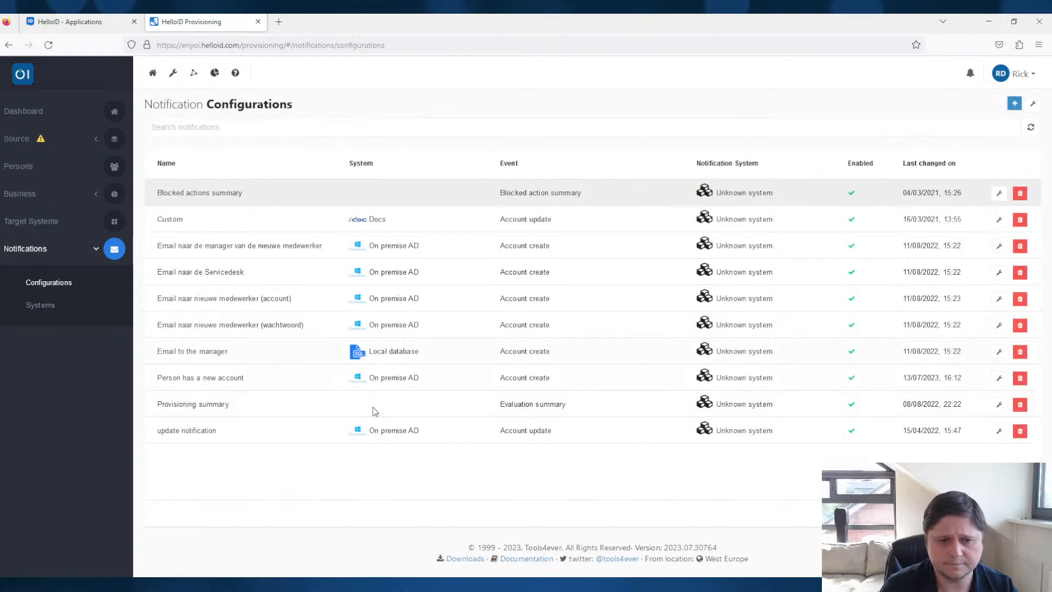
pyautogui.click(1014, 103)
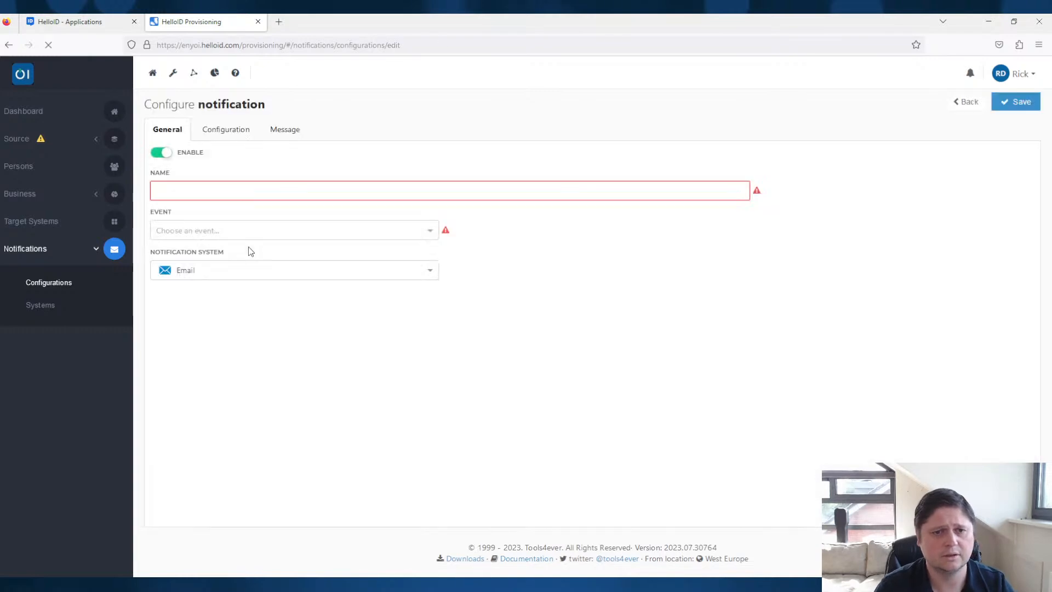
pyautogui.click(262, 195)
pyautogui.write('Test')
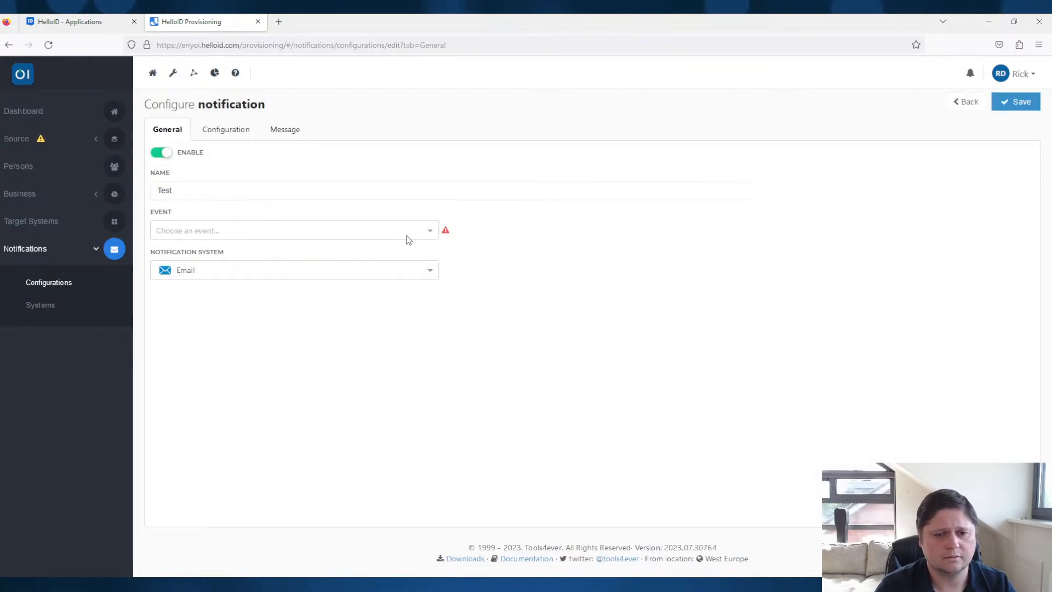
pyautogui.click(405, 231)
pyautogui.click(236, 254)
pyautogui.click(345, 274)
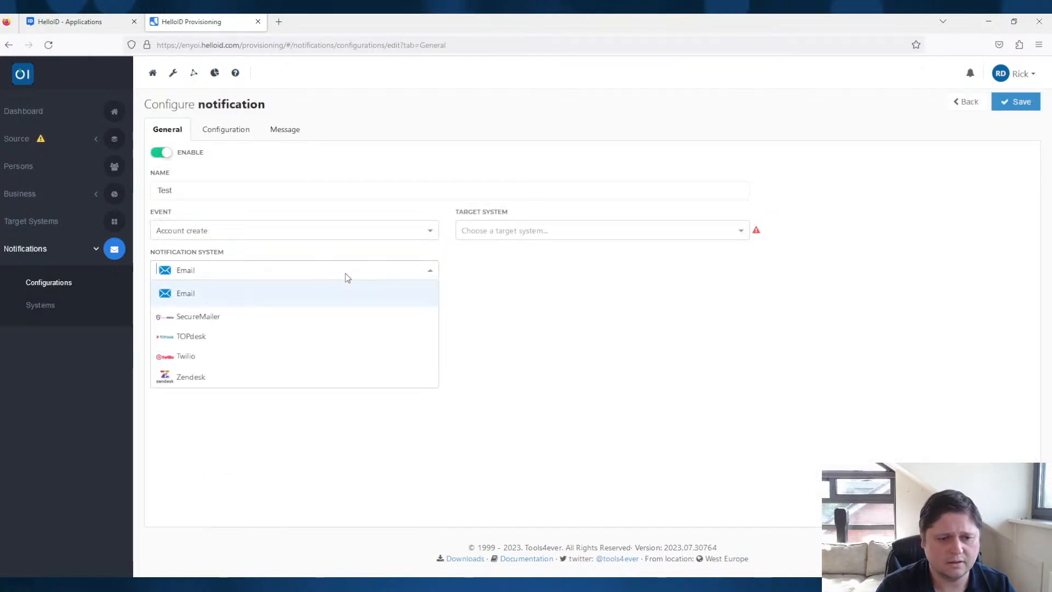
pyautogui.click(568, 231)
pyautogui.click(505, 272)
# - Choose TOPdesk as notification system with the Incidents (Location Baarn) template and view its configuration fields
pyautogui.click(328, 271)
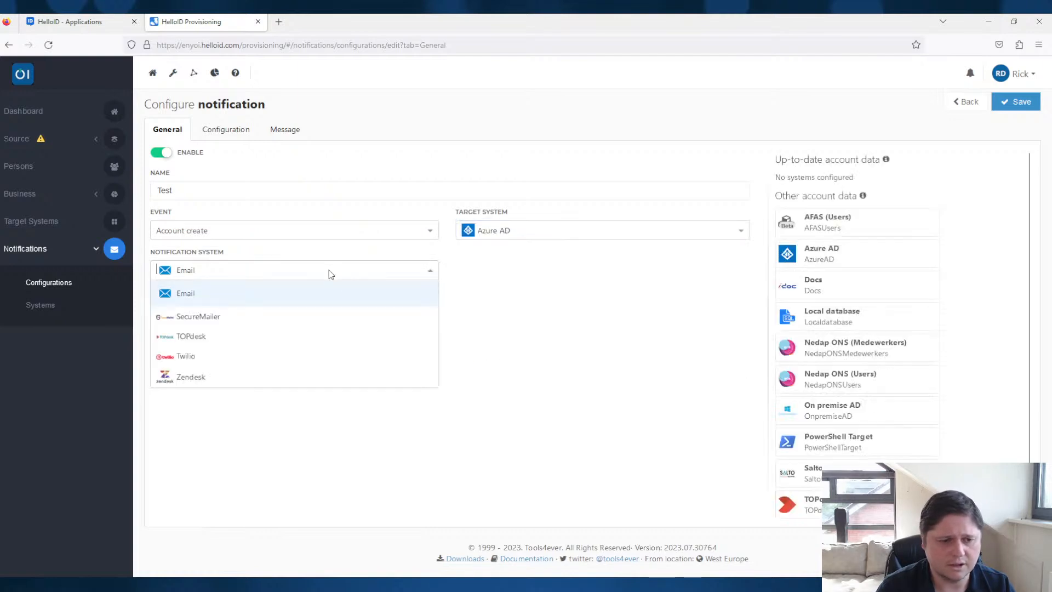
pyautogui.click(216, 342)
pyautogui.click(592, 272)
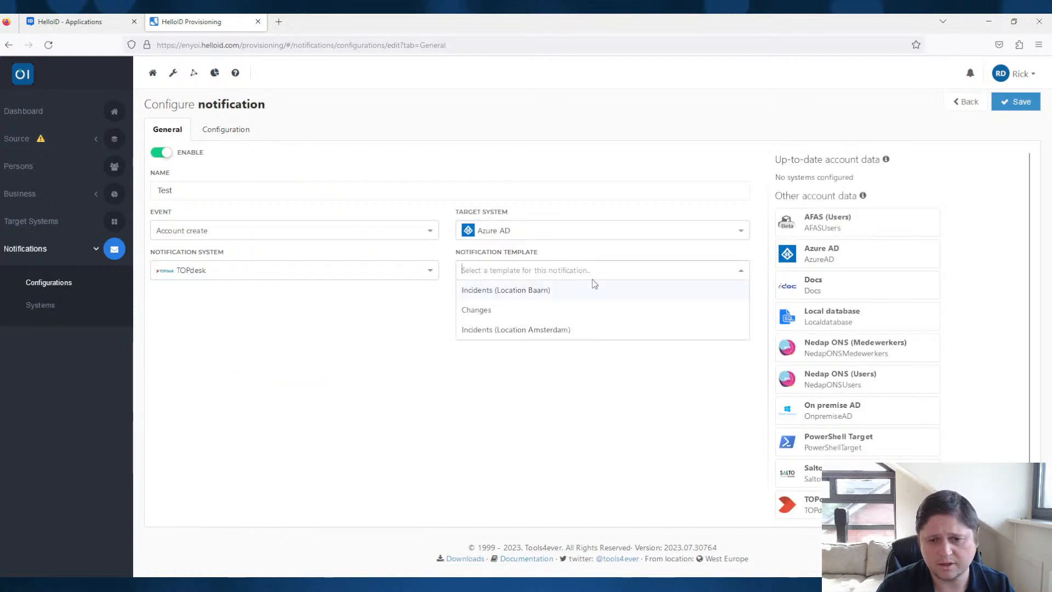
pyautogui.click(493, 292)
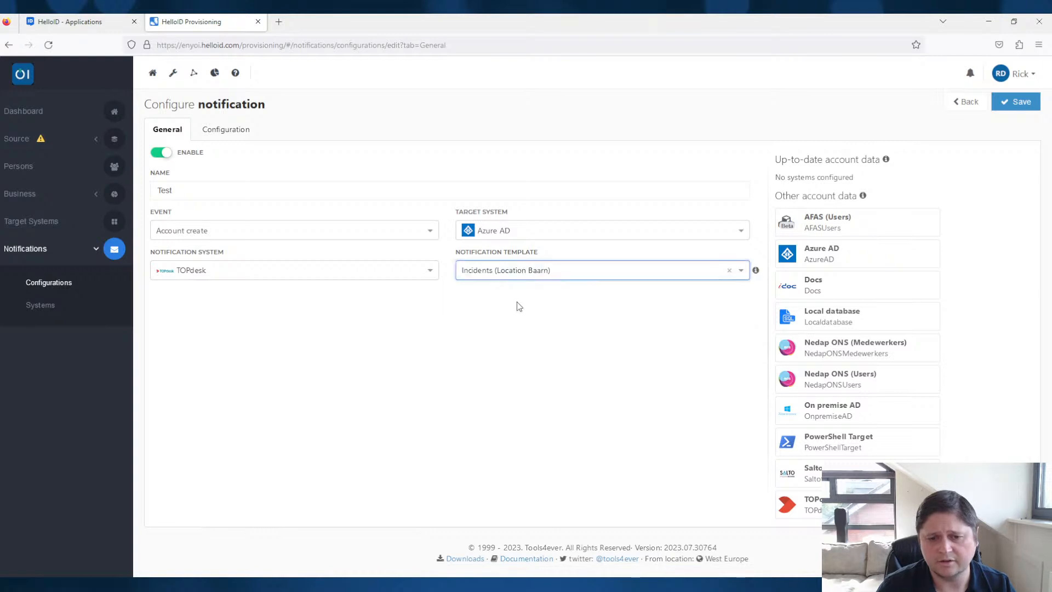
pyautogui.click(235, 133)
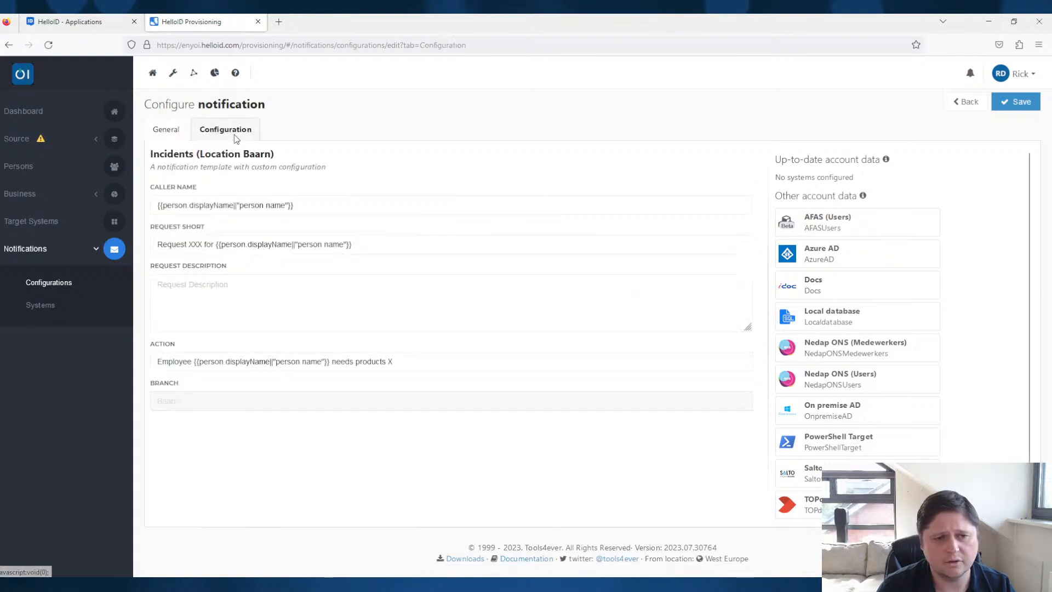
# - Switch the Test notification to the Incidents (Location Amsterdam) template, check its Branch field, and return to the notification systems without saving
pyautogui.click(172, 133)
pyautogui.click(579, 280)
pyautogui.click(564, 329)
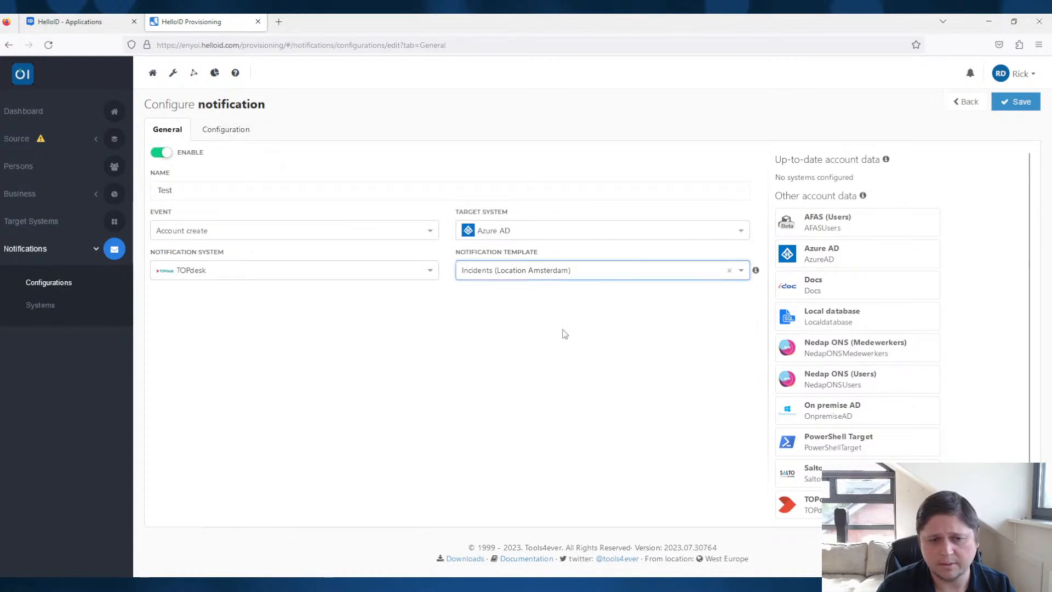
pyautogui.click(244, 131)
pyautogui.moveTo(171, 401); pyautogui.dragTo(225, 397)
pyautogui.click(252, 432)
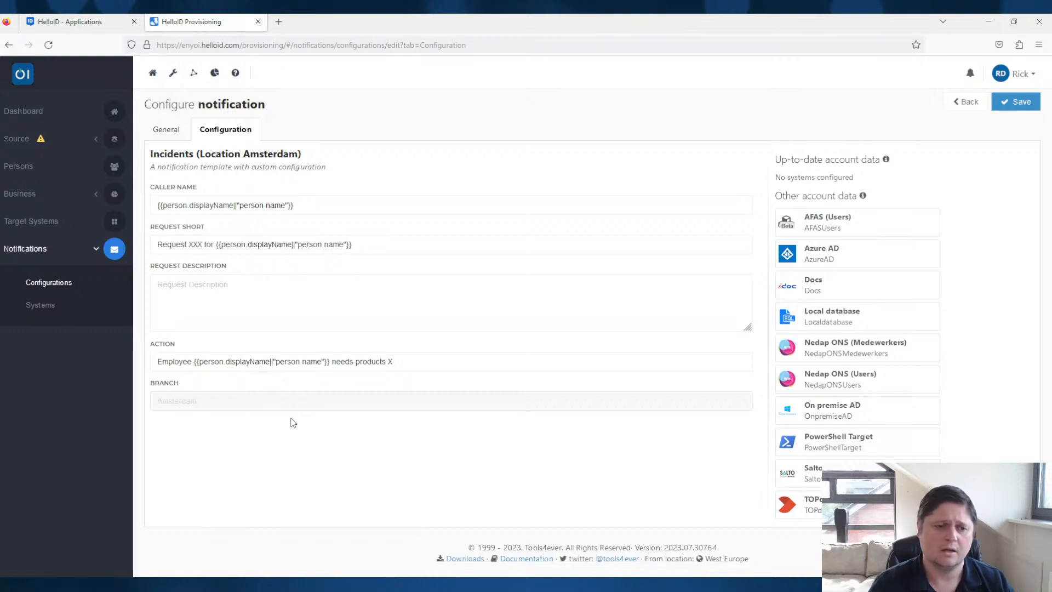
pyautogui.click(35, 305)
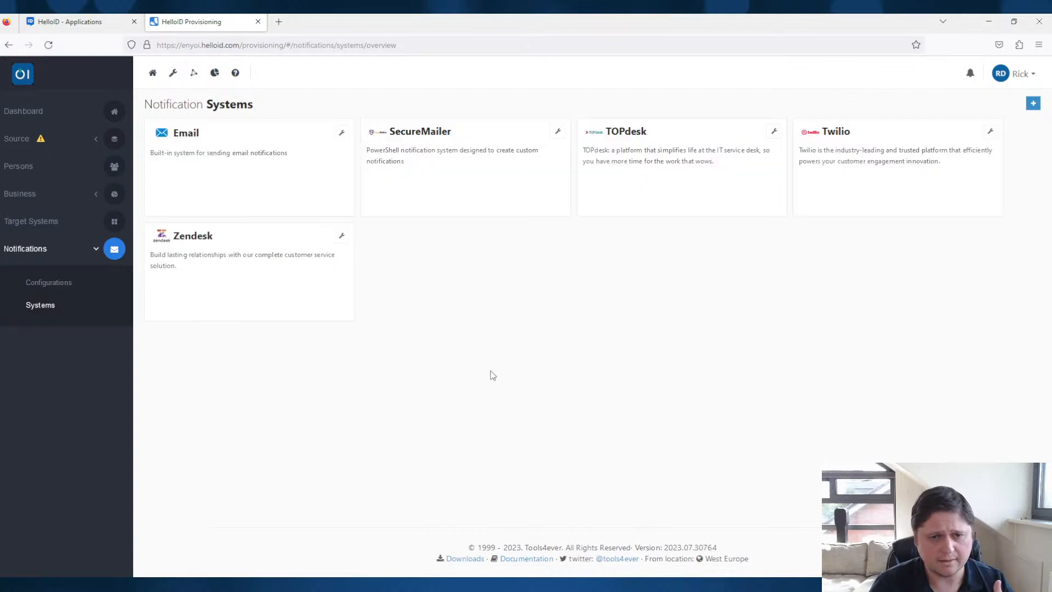
# - Open the custom configuration of TOPdesk's Incidents (Location Baarn) notification template and view its Branch field definition
pyautogui.click(775, 133)
pyautogui.click(290, 137)
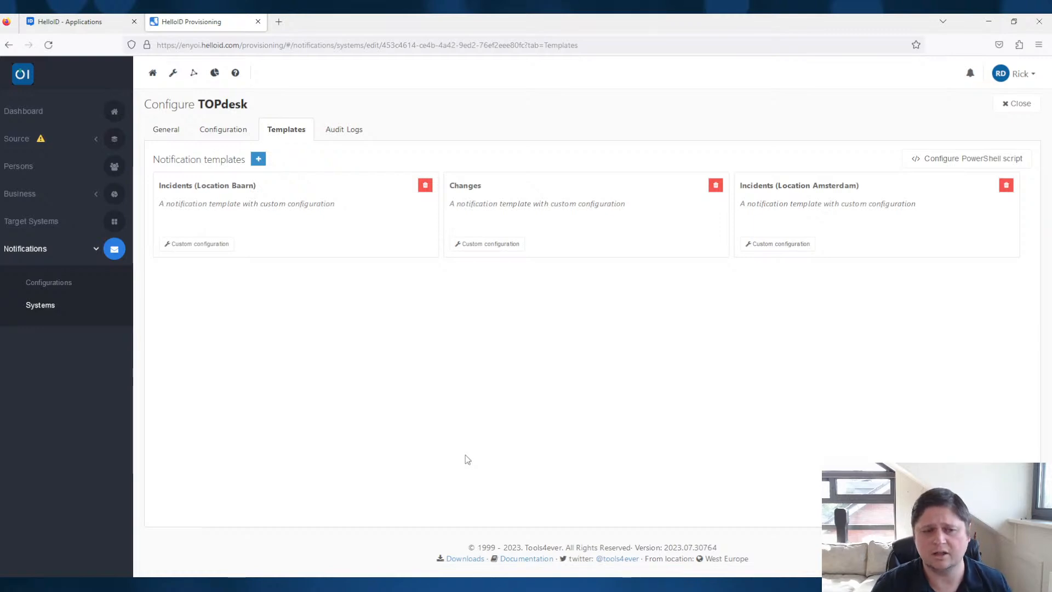
pyautogui.click(211, 244)
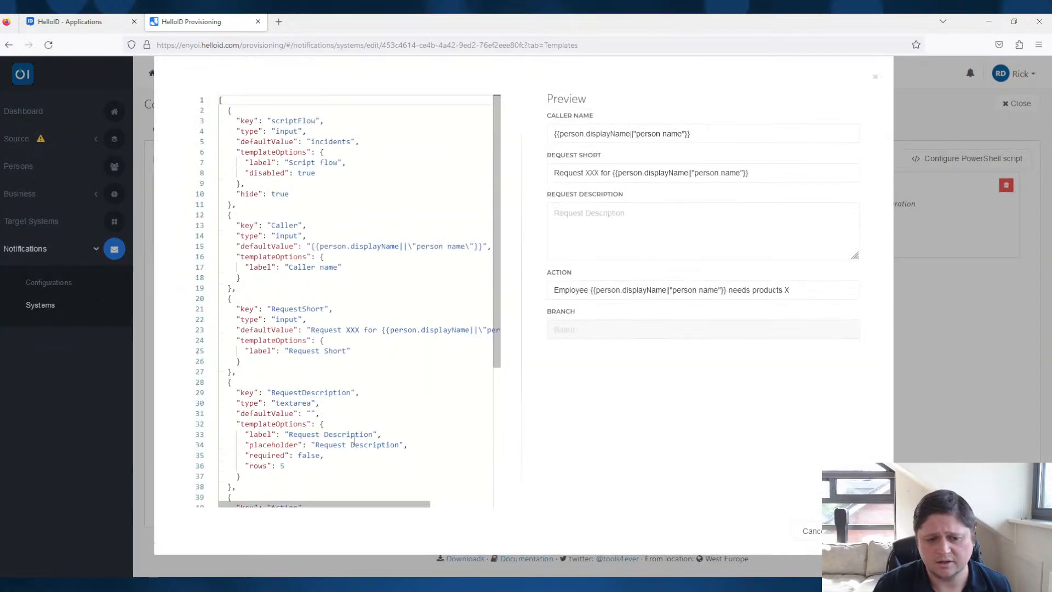
pyautogui.scroll(-5, 362, 427)
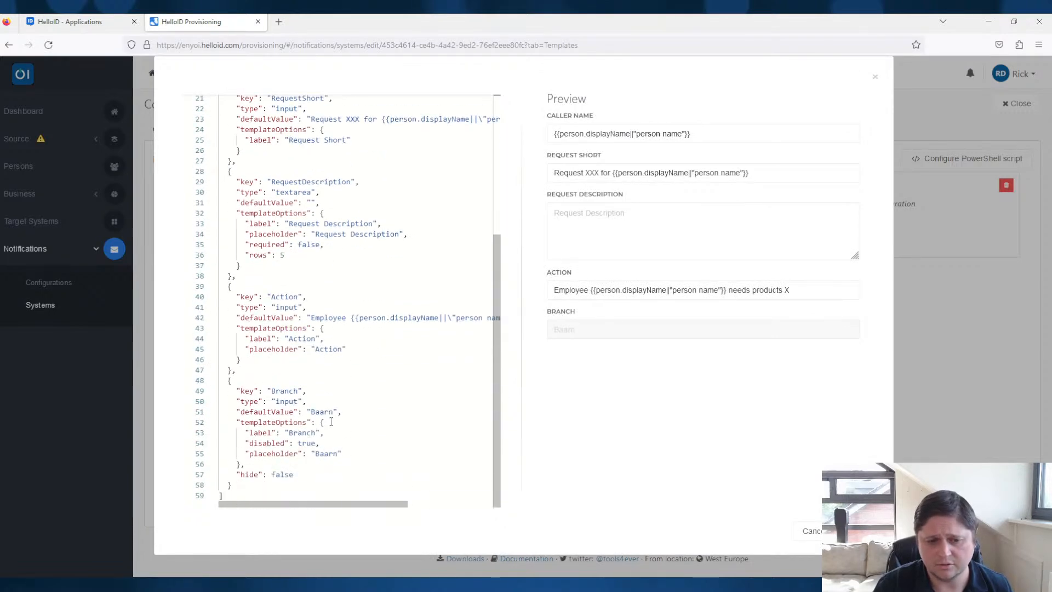
# - Try a defaultValue of {{person.details.Location}} for the Branch field, and close the custom configuration without saving
pyautogui.doubleClick(327, 411)
pyautogui.write('{{')
pyautogui.press('BackSpace')
pyautogui.write('person.')
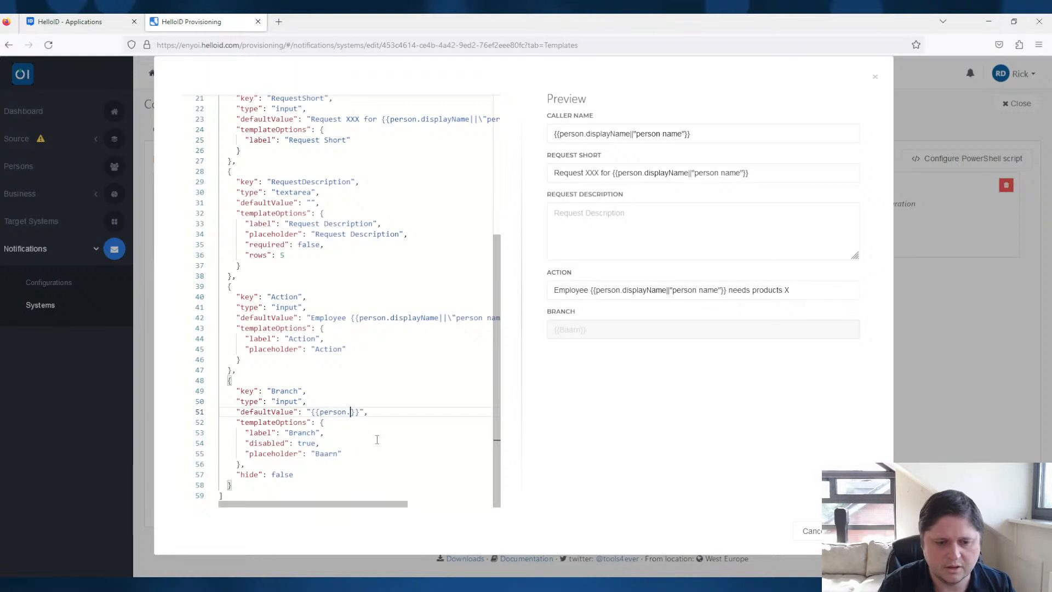
pyautogui.write('details.Location')
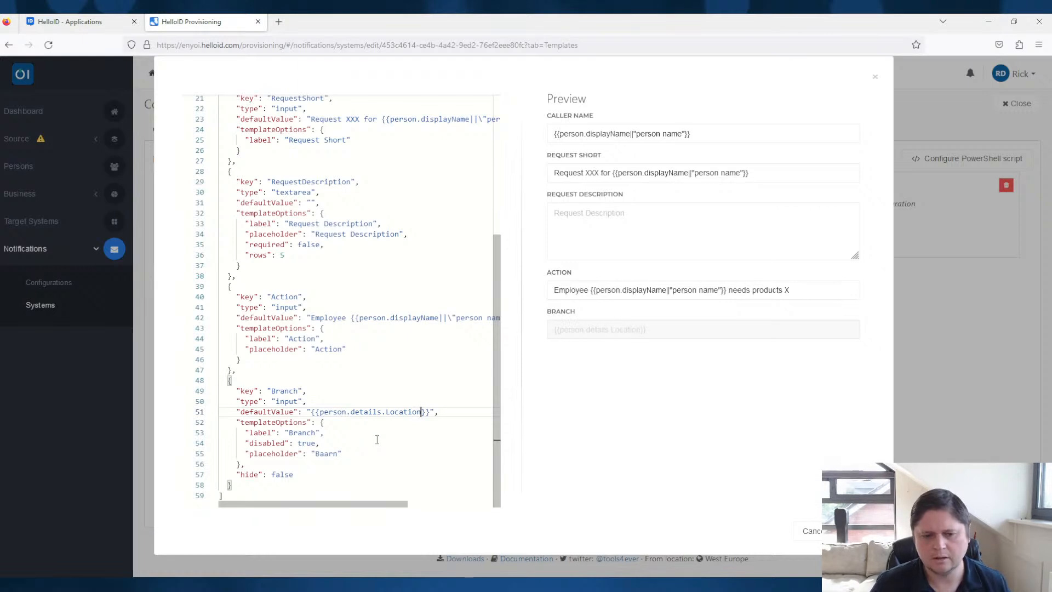
pyautogui.press('Left')
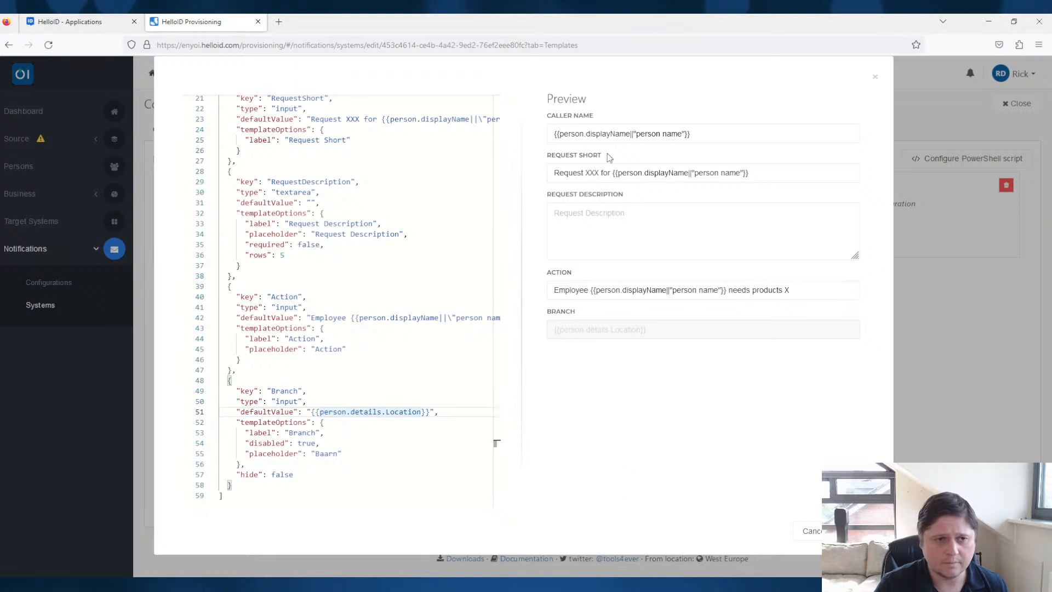
pyautogui.click(875, 77)
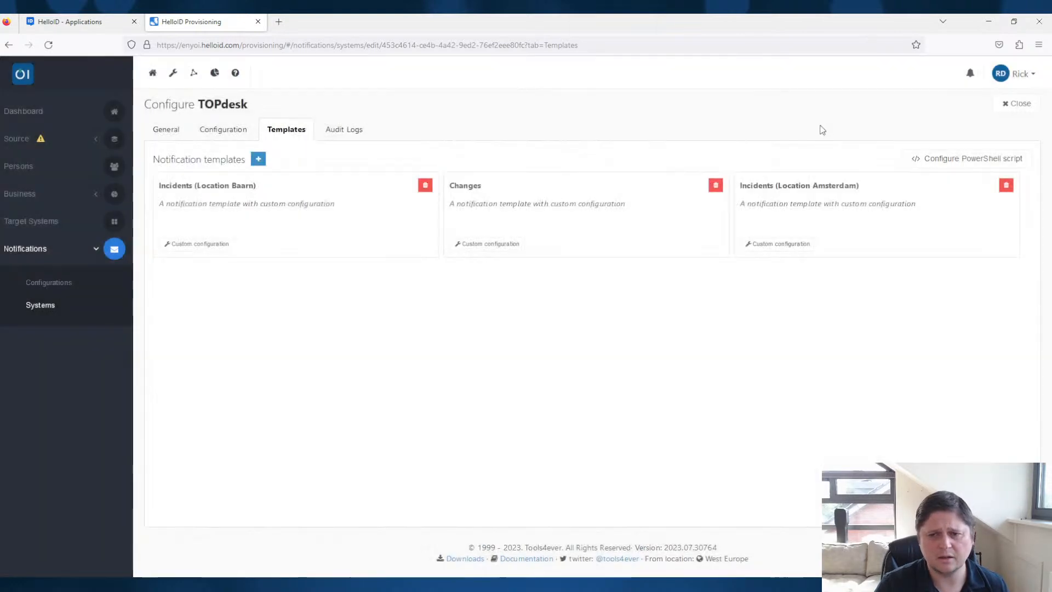